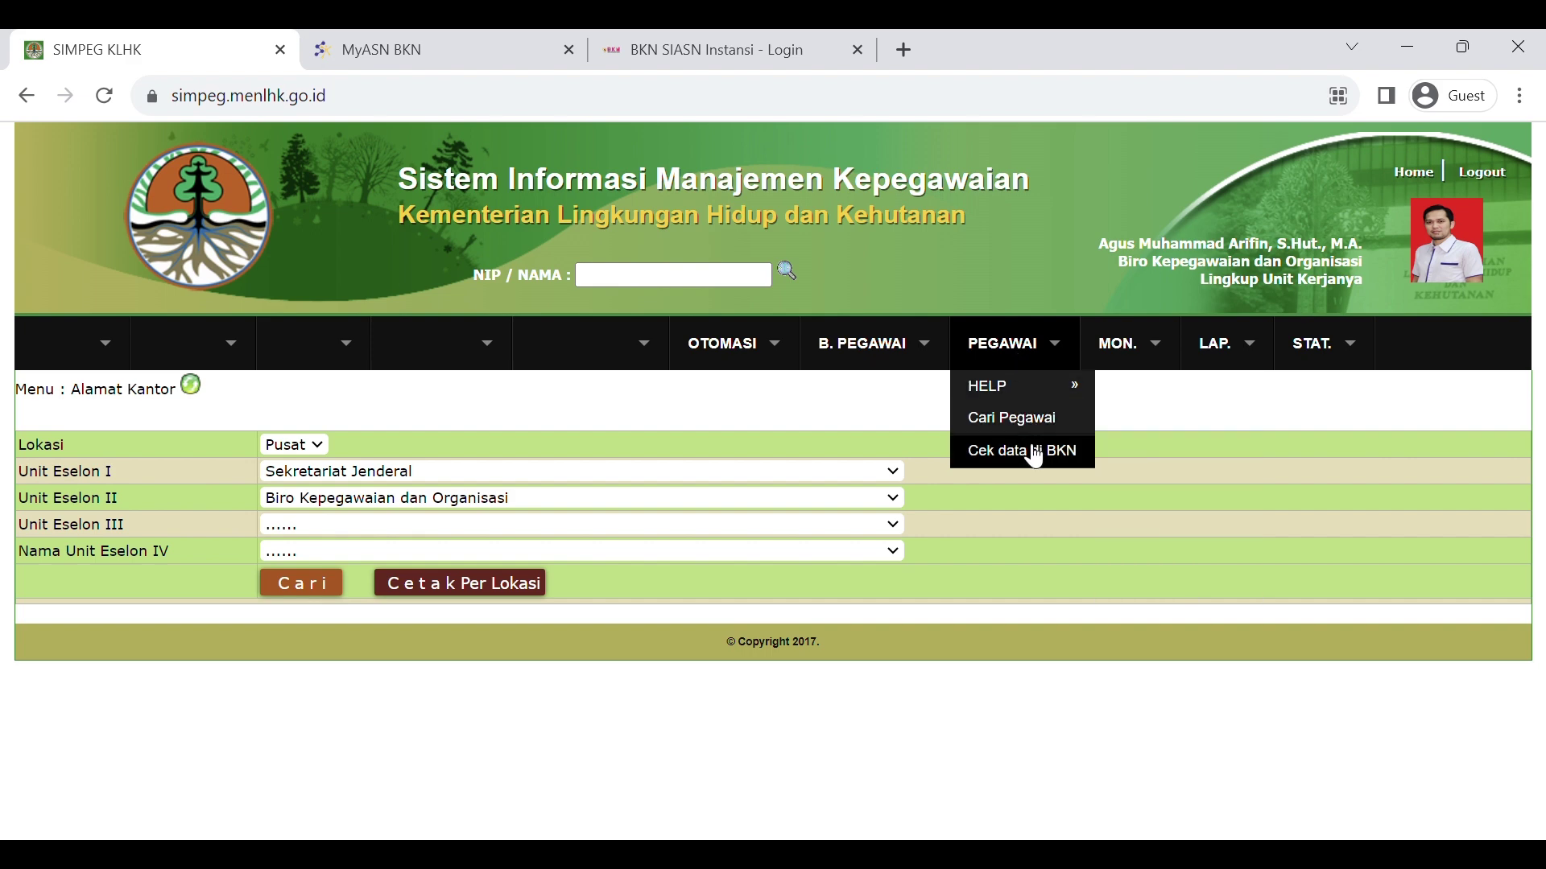
# Step: Look up the employee's SIMPEG and BKN data comparison by entering the employee's NIP in Cek data di BKN
pyautogui.click(1091, 459)
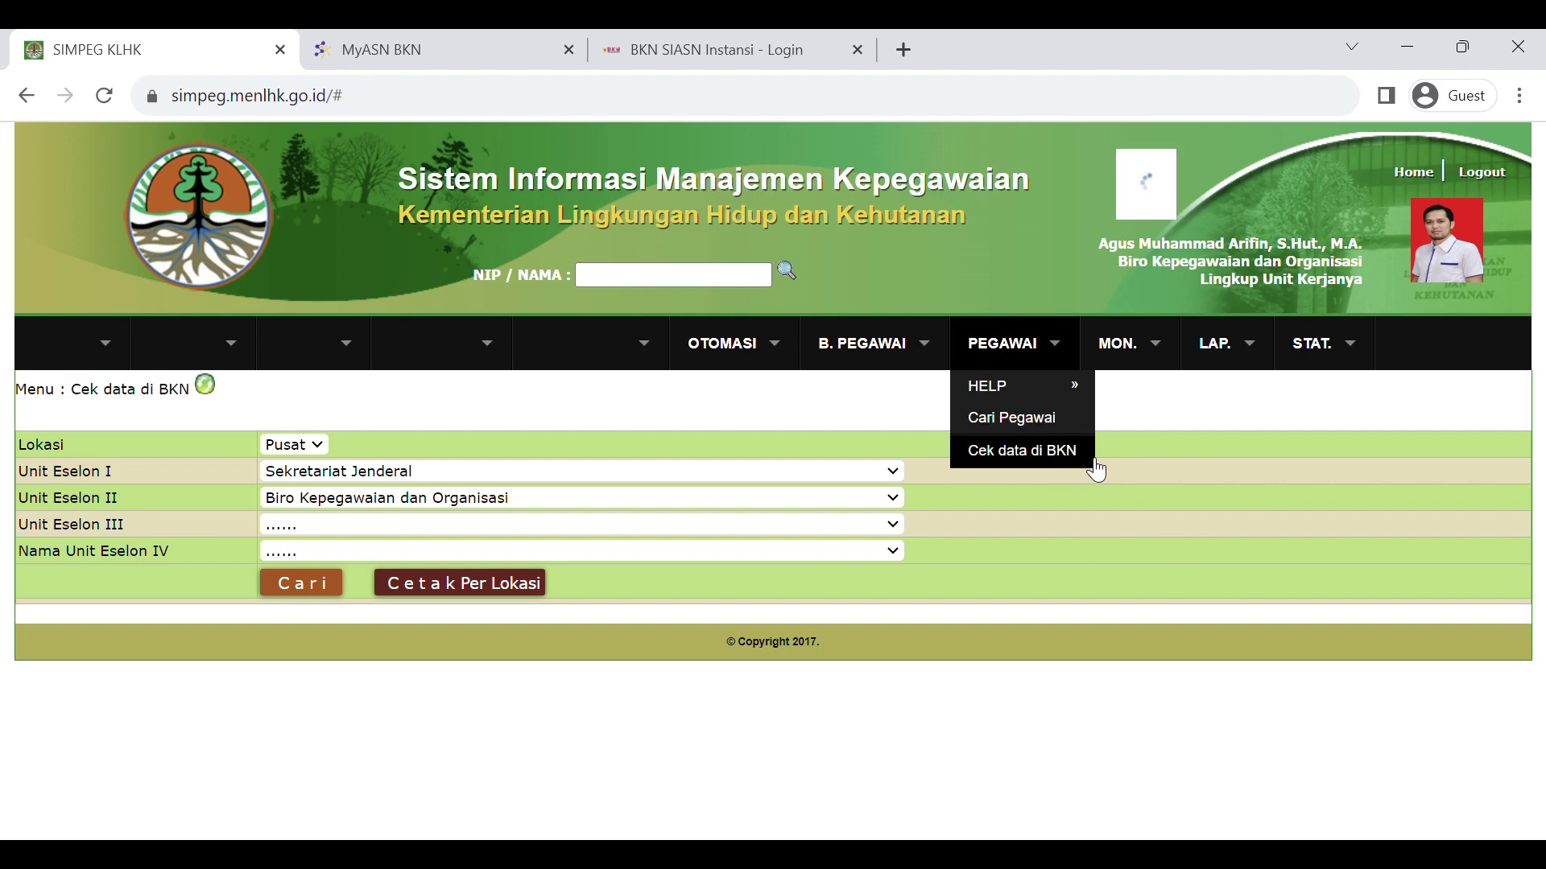
pyautogui.click(829, 472)
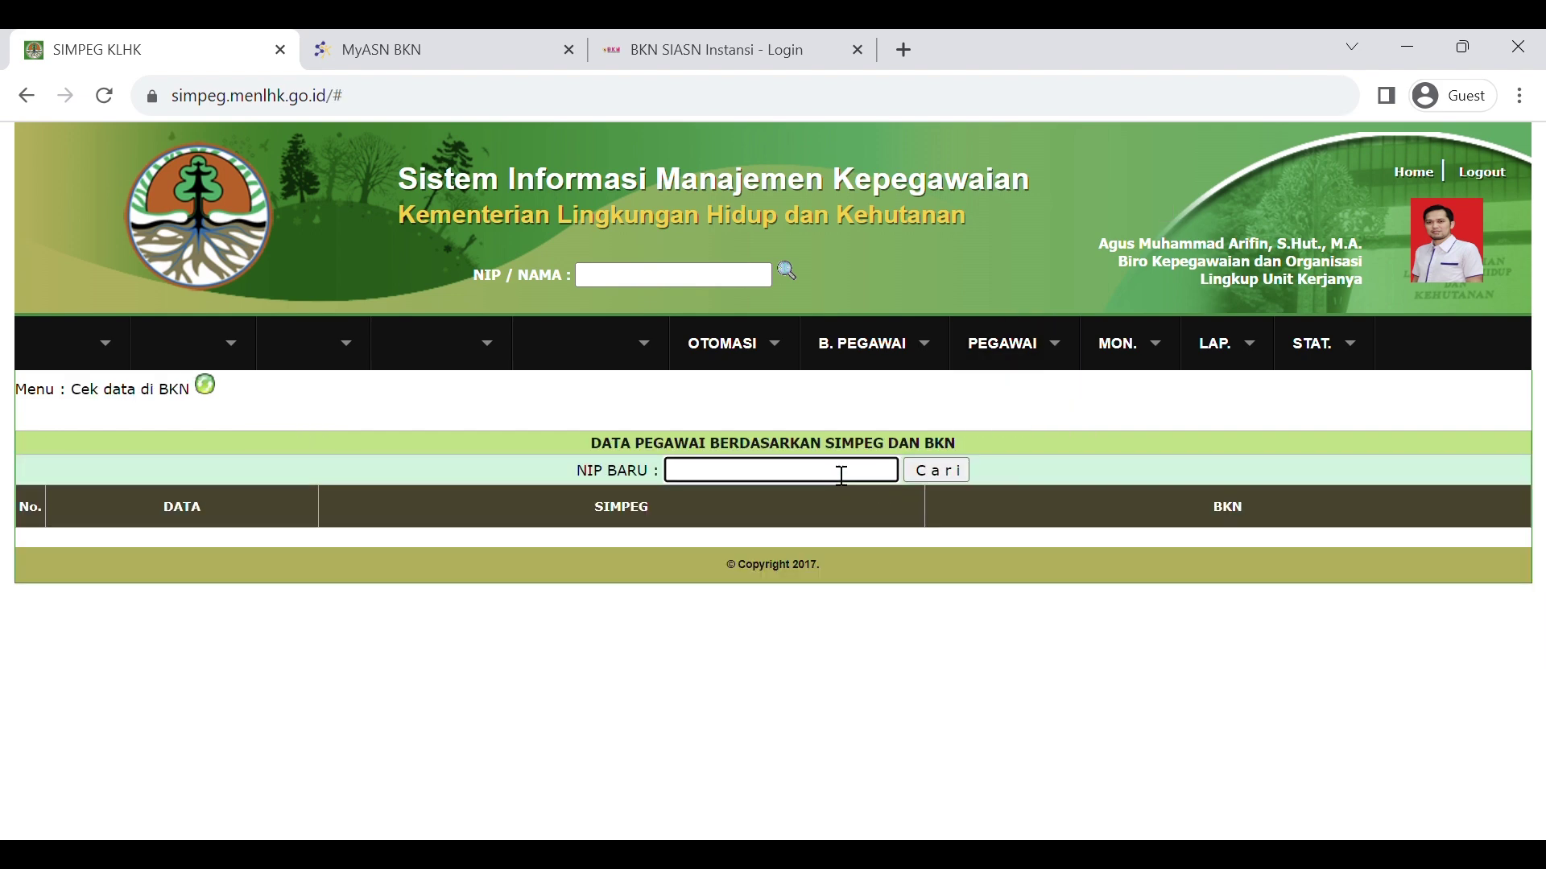
pyautogui.hotkey('ctrl', 'v')
pyautogui.click(966, 473)
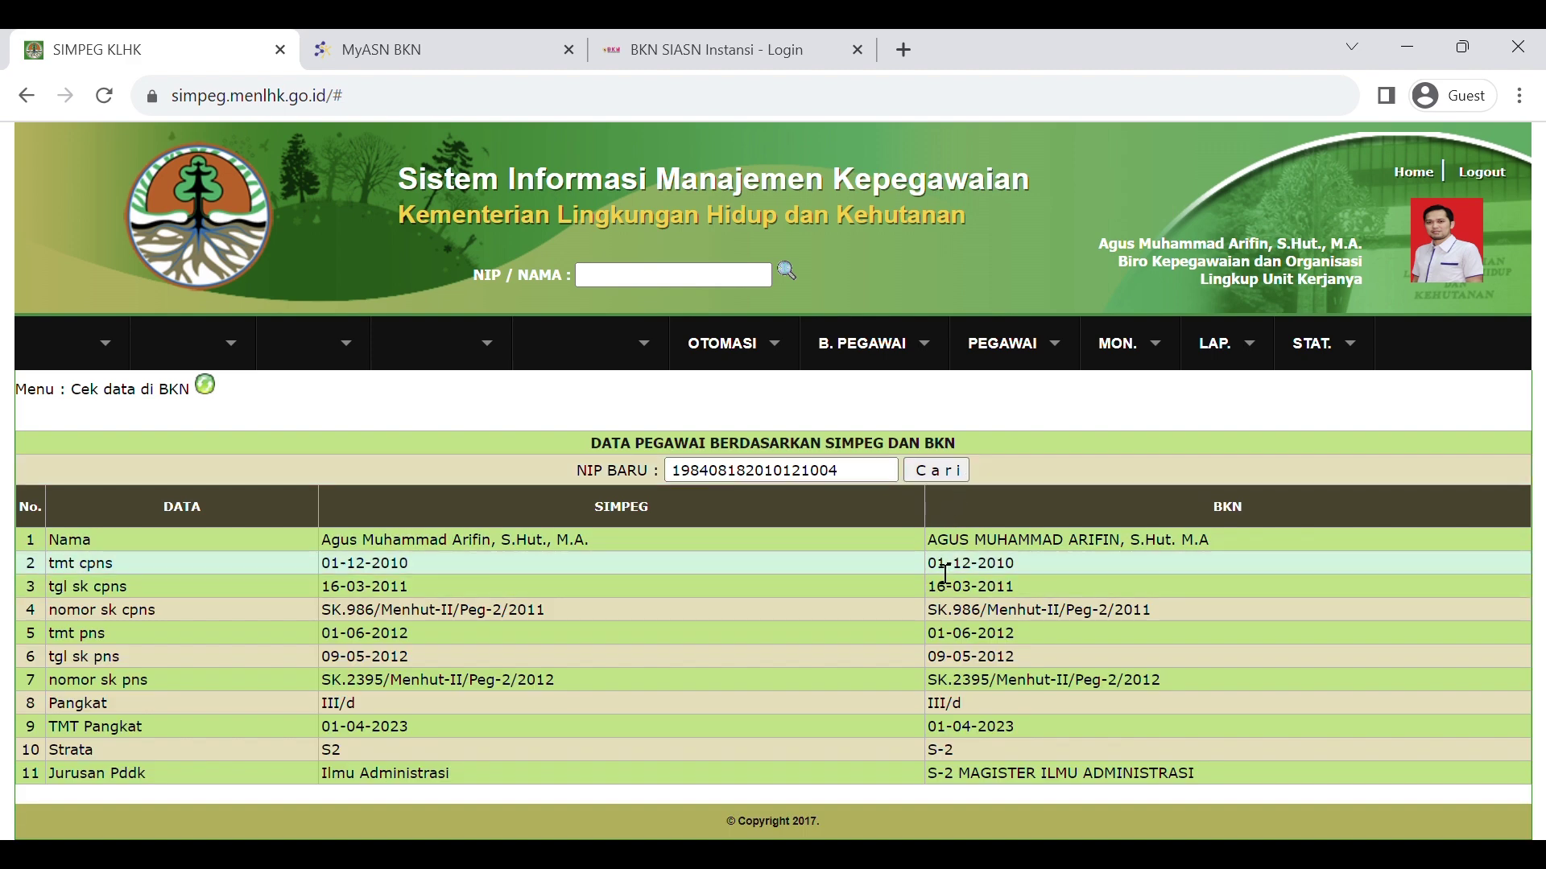
# Step: Search the ASN Aktif employees by the employee's NIP, select the matching employee and open their position history (Riwayat Jabatan)
pyautogui.moveTo(1015, 355)
pyautogui.moveTo(1018, 384)
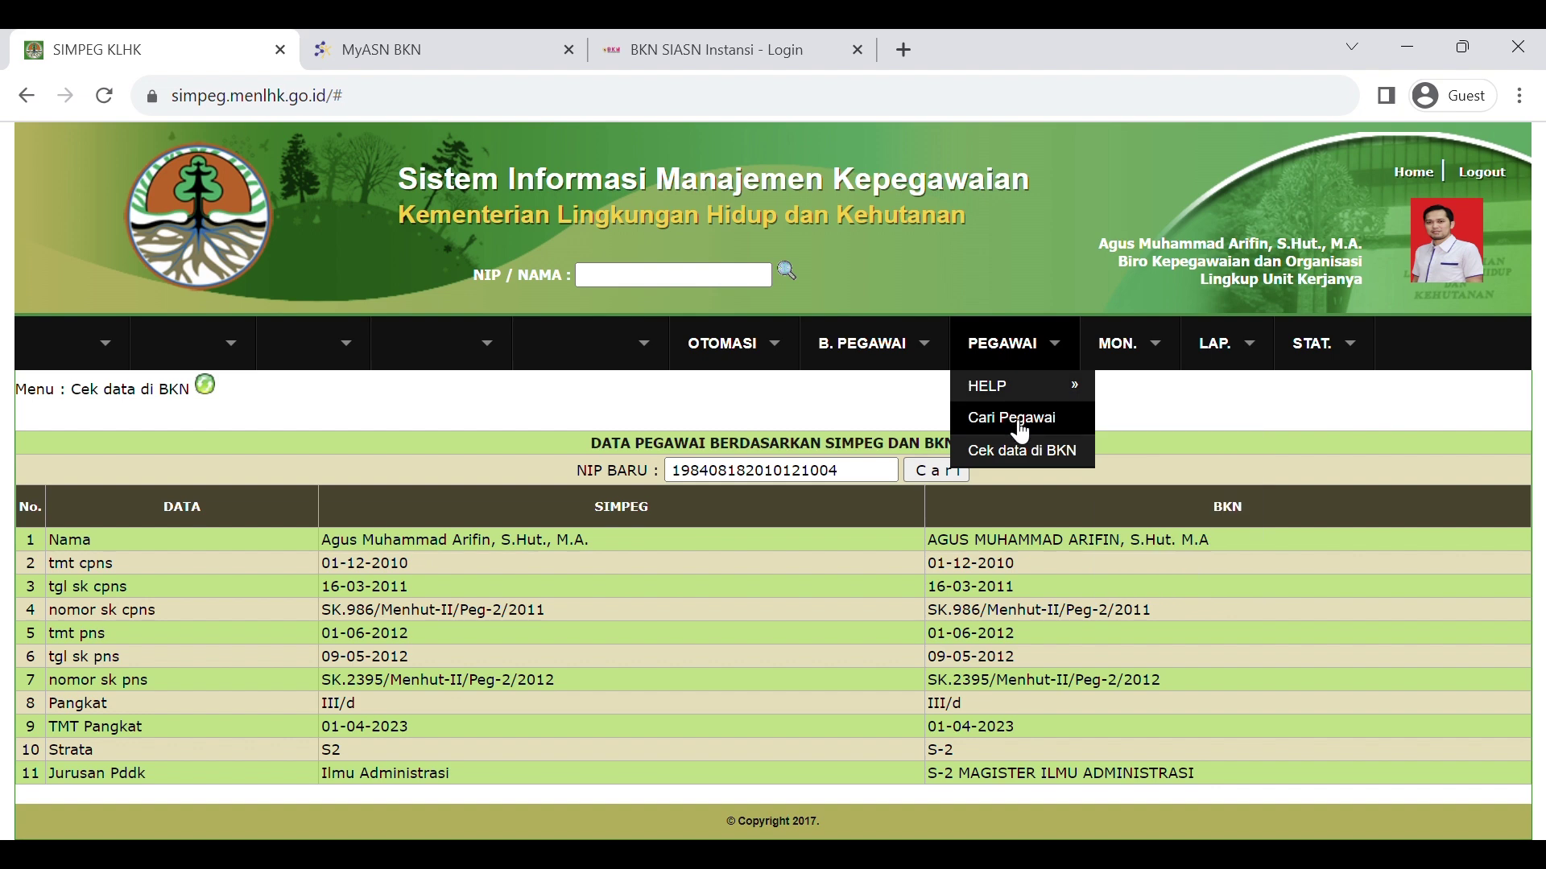
pyautogui.click(1075, 433)
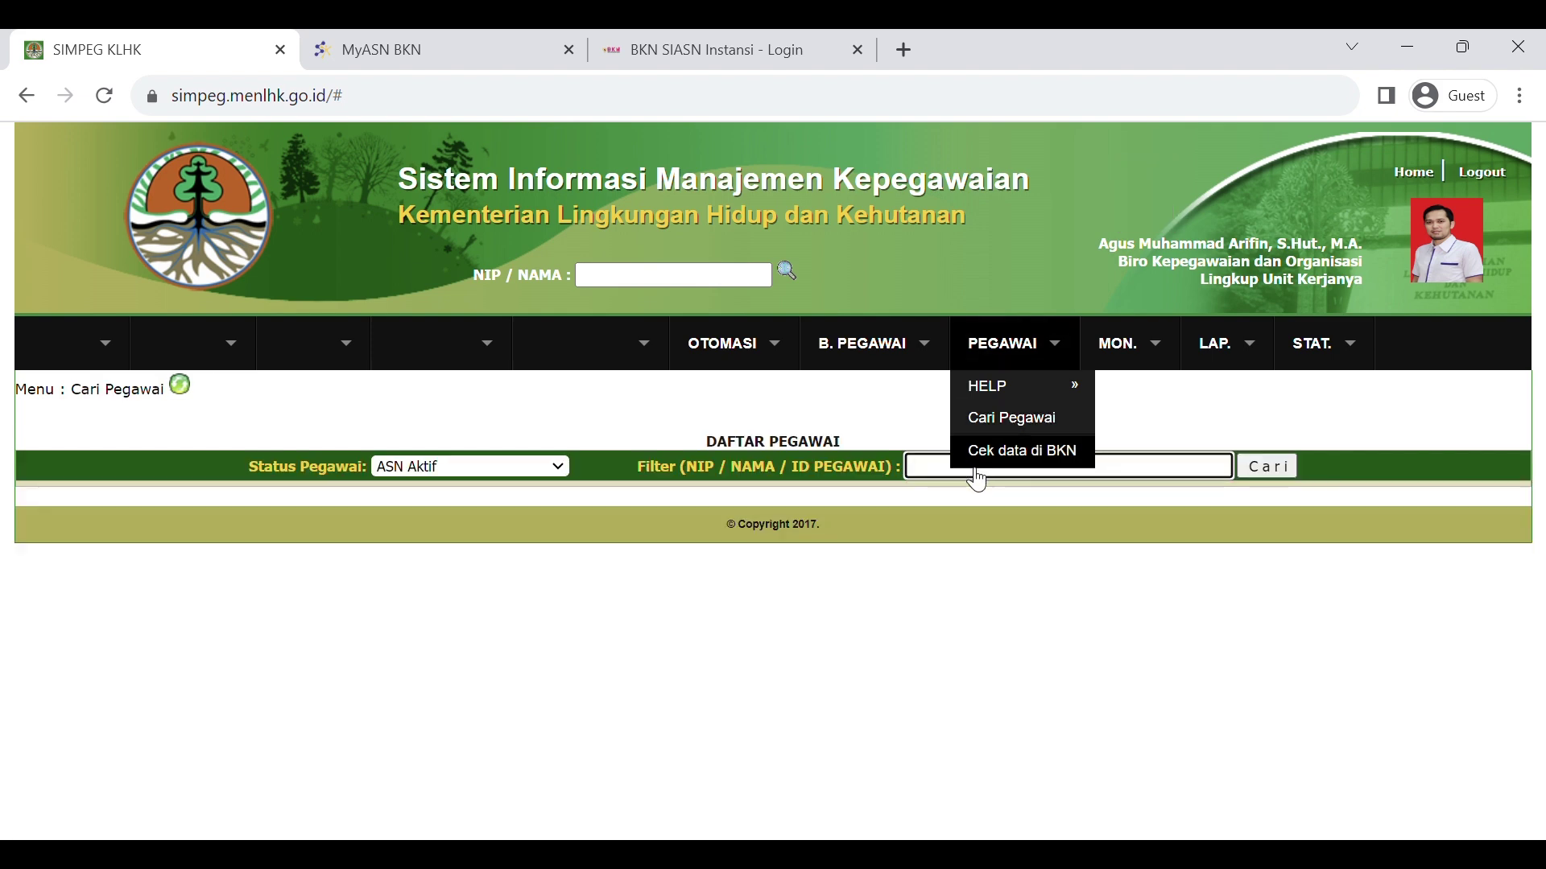
pyautogui.hotkey('ctrl', 'v')
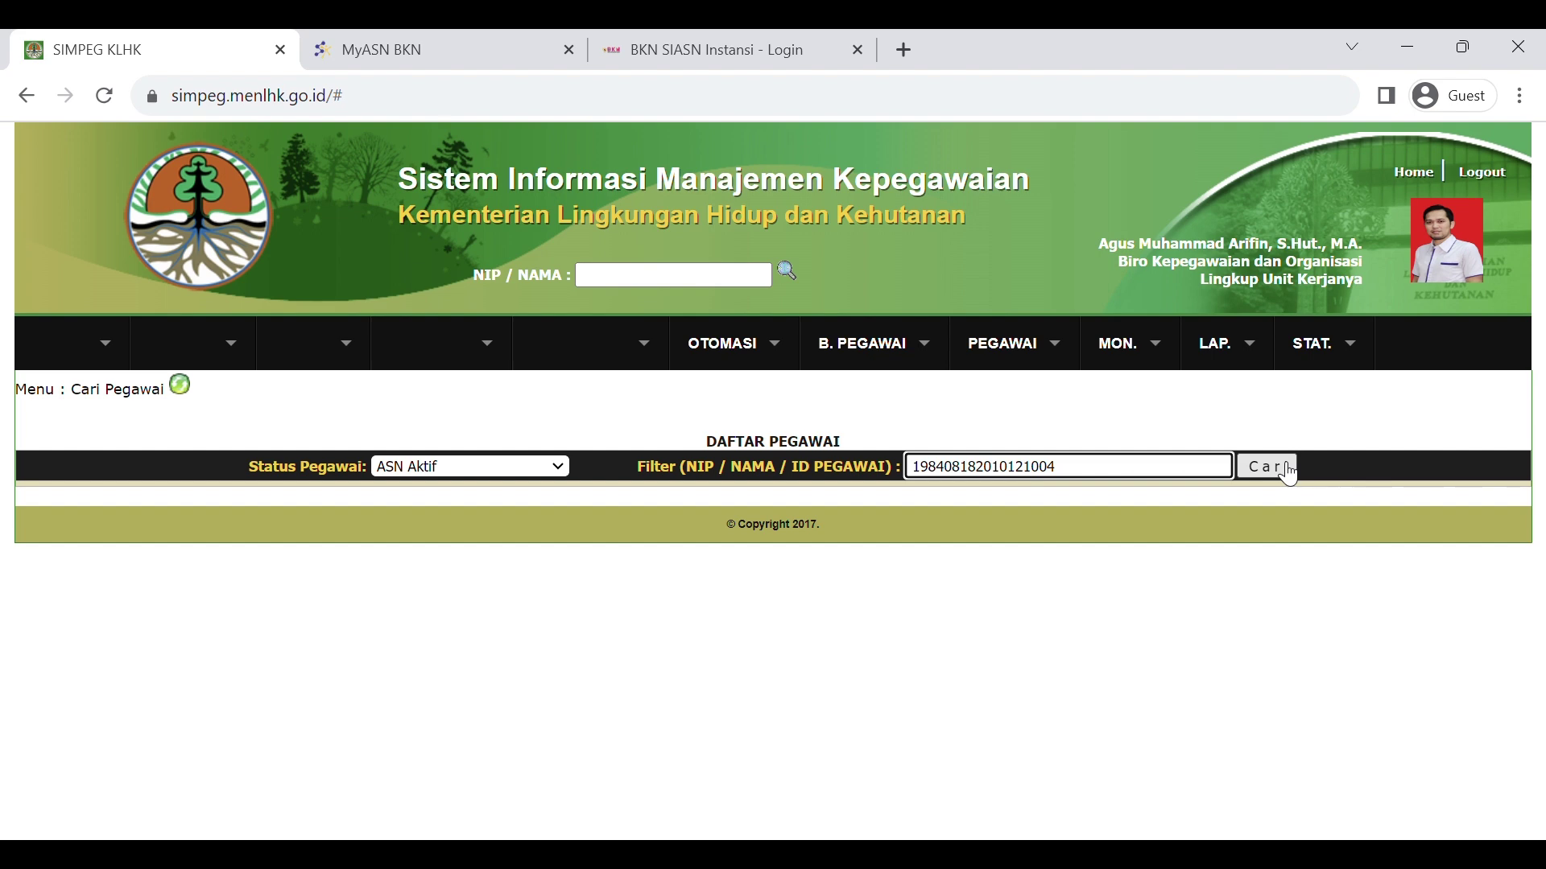
pyautogui.click(1289, 473)
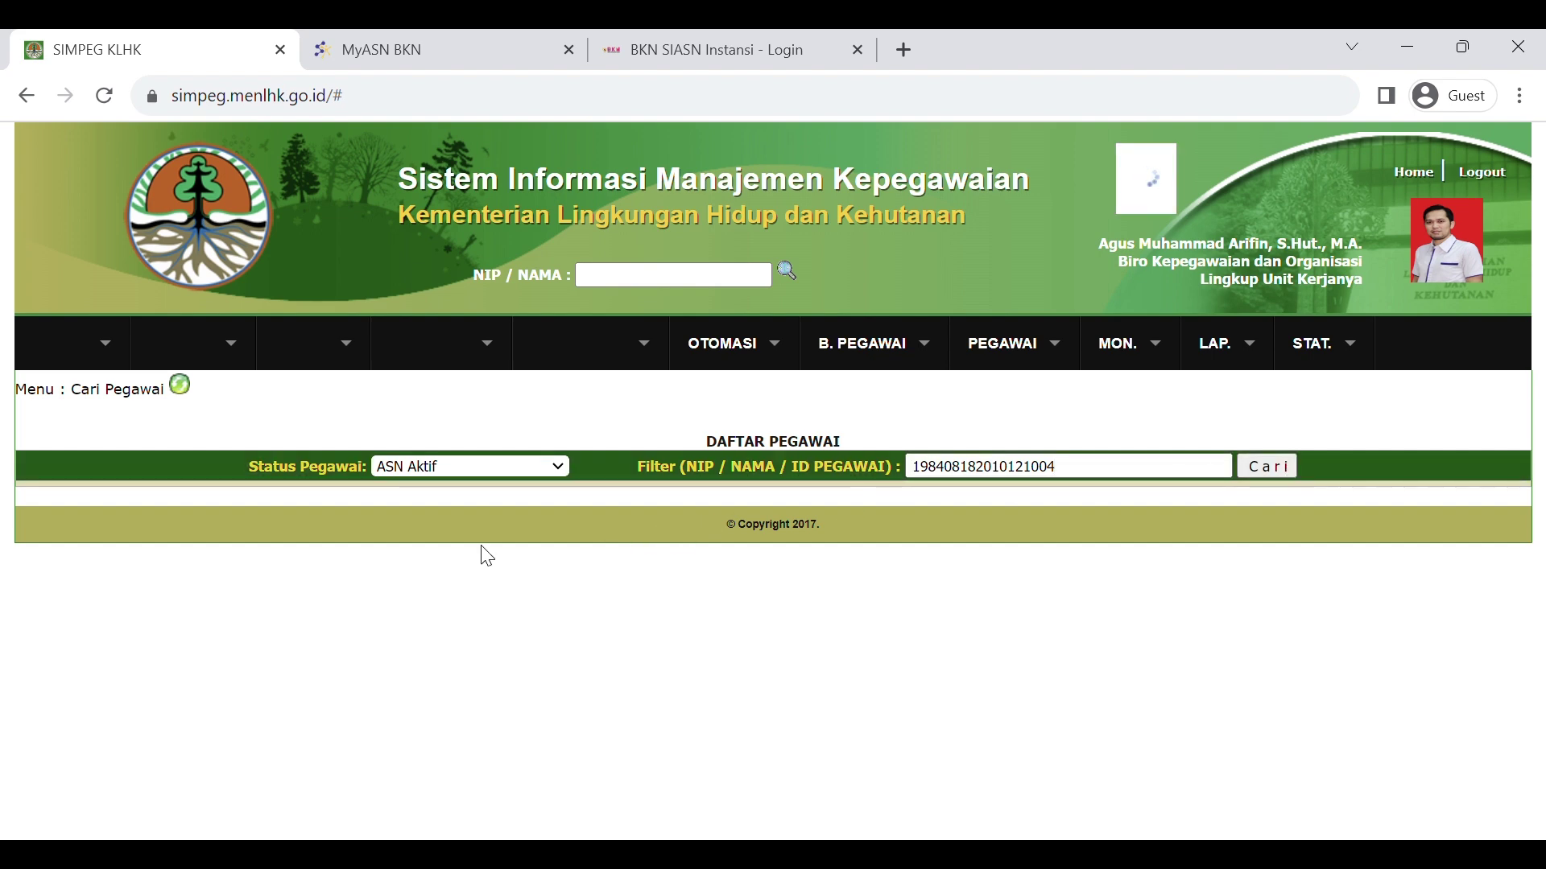
pyautogui.click(291, 546)
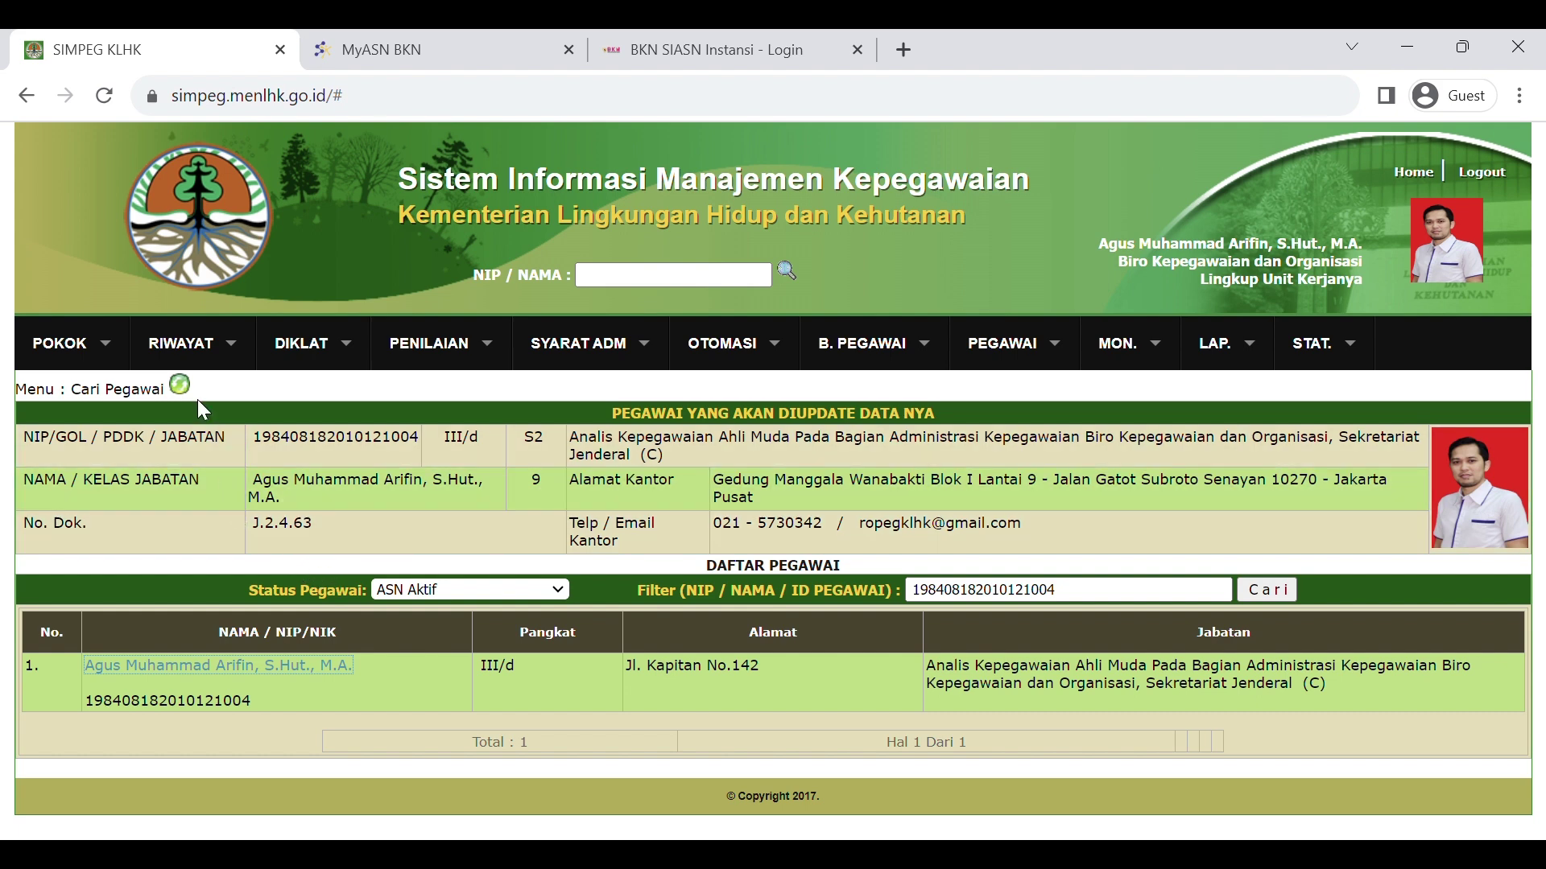
pyautogui.moveTo(202, 362)
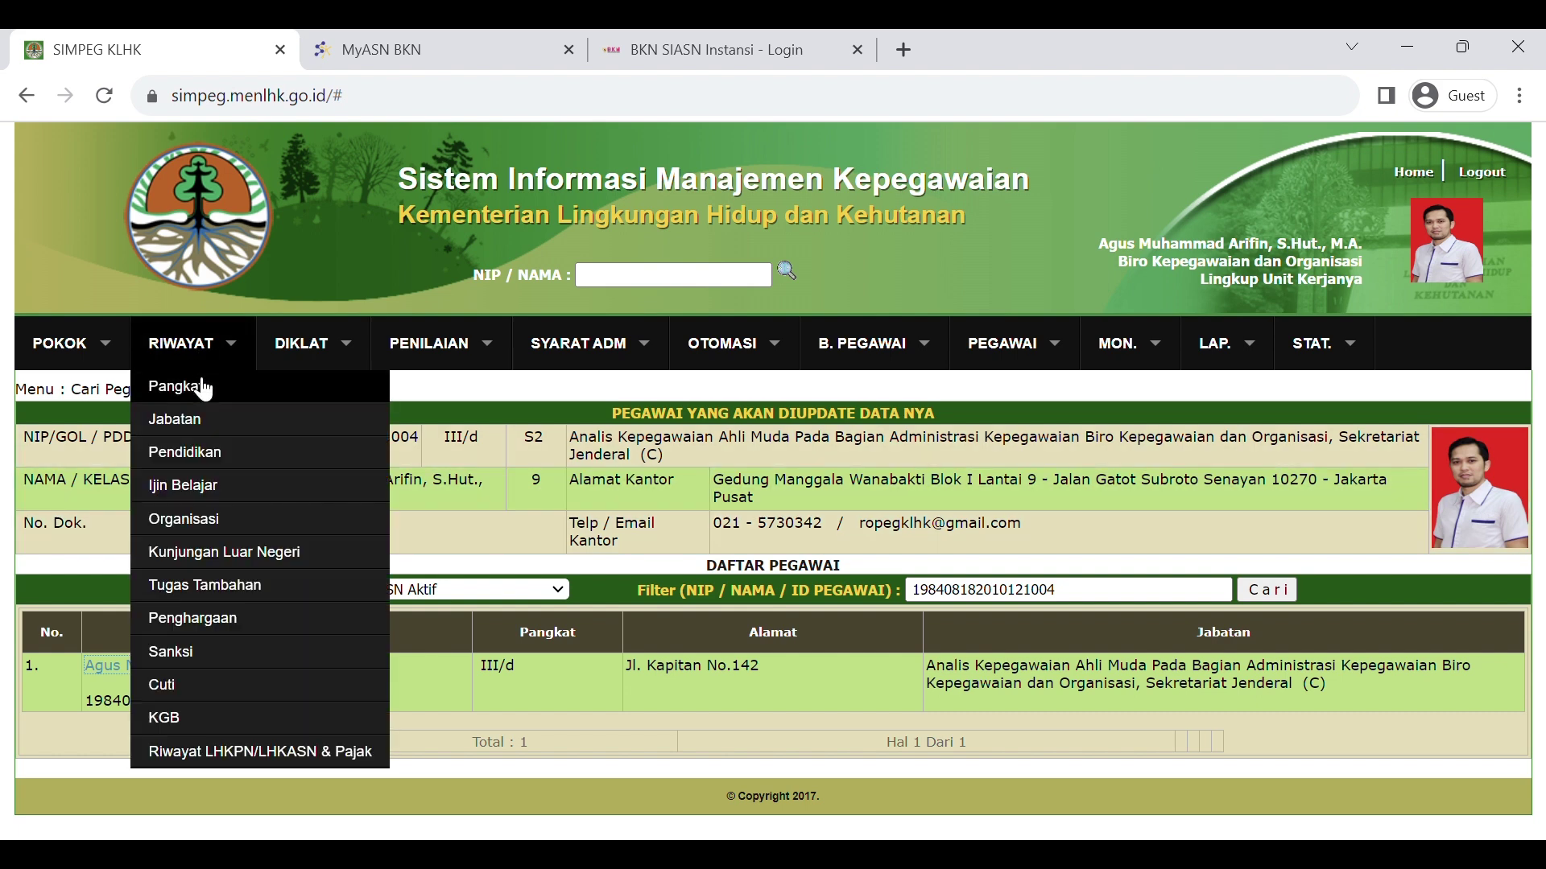
pyautogui.click(212, 422)
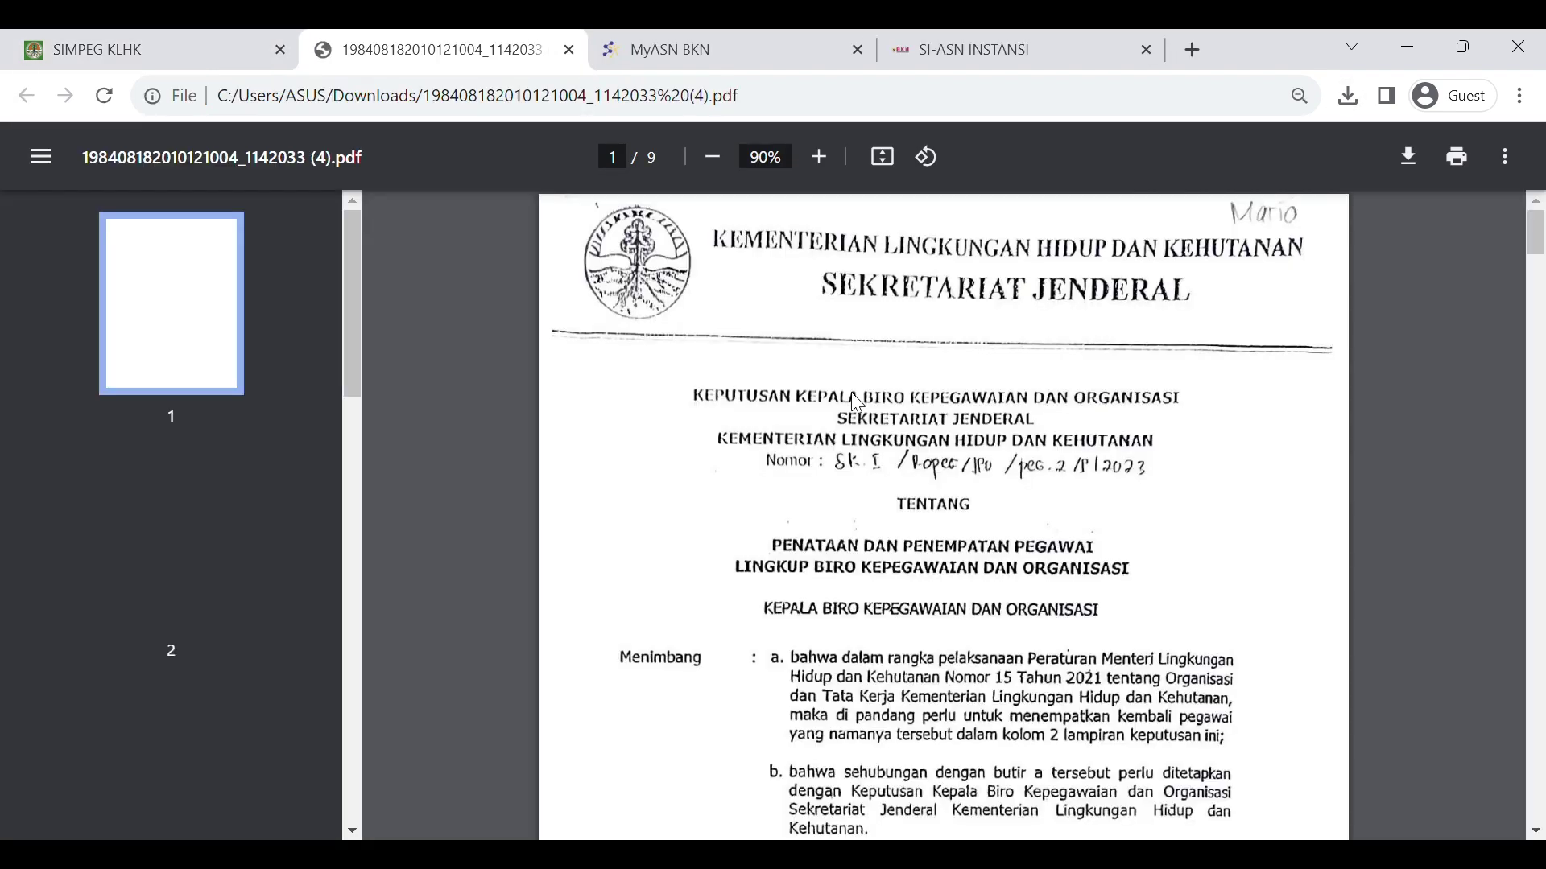
# Step: Examine the decree PDF's appendix, down to the team listing under Tim Kerja Pengelolaan Data dan Informasi Kepegawaian (DASI)
pyautogui.click(40, 156)
pyautogui.scroll(-15, 543, 370)
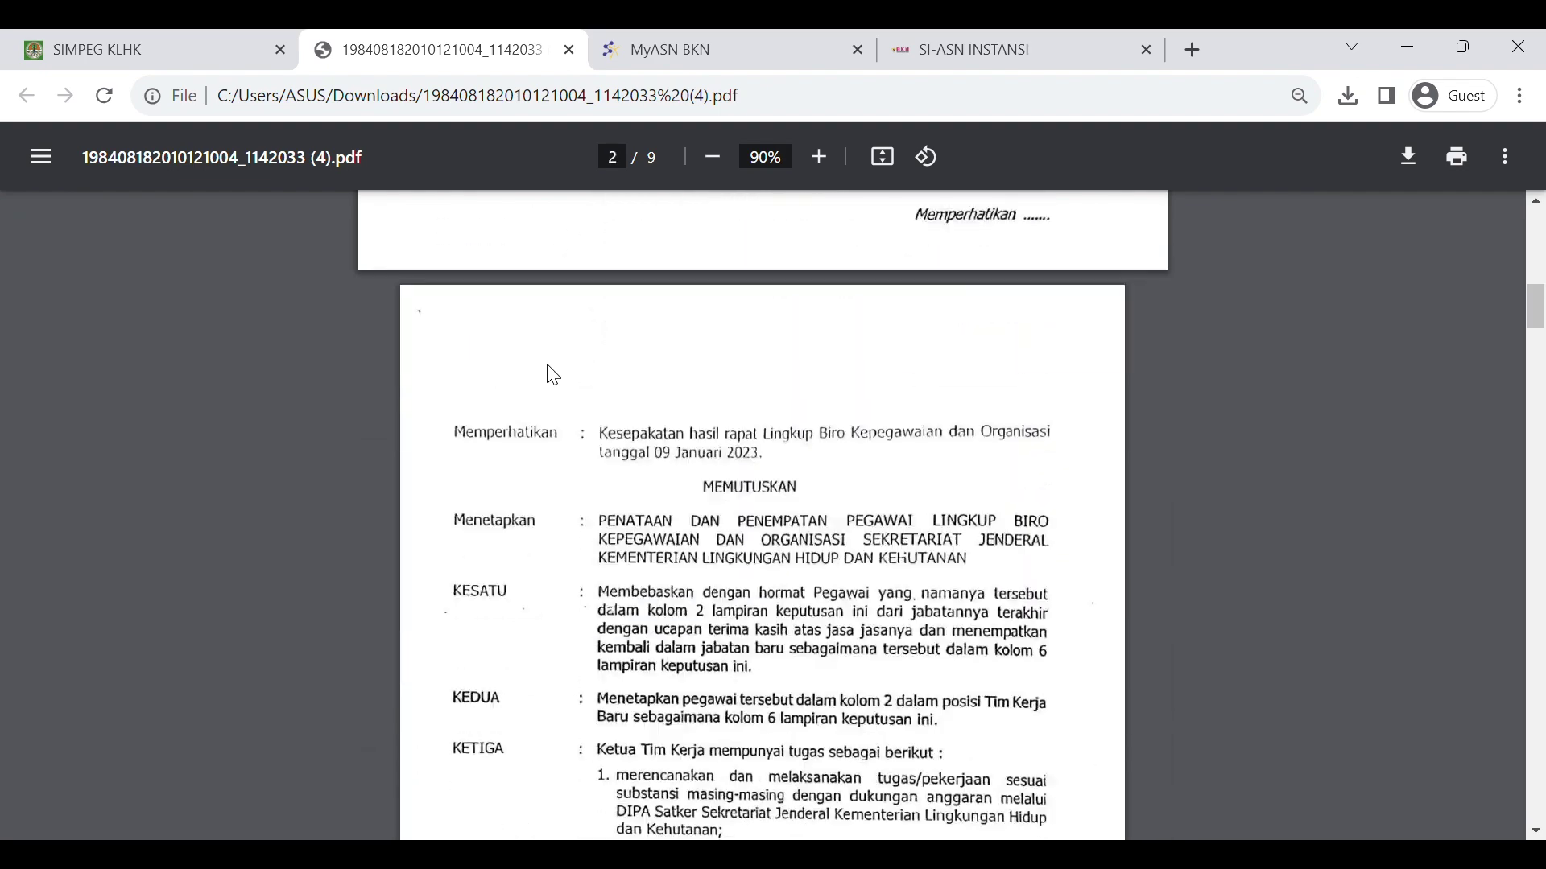
pyautogui.scroll(-20, 557, 374)
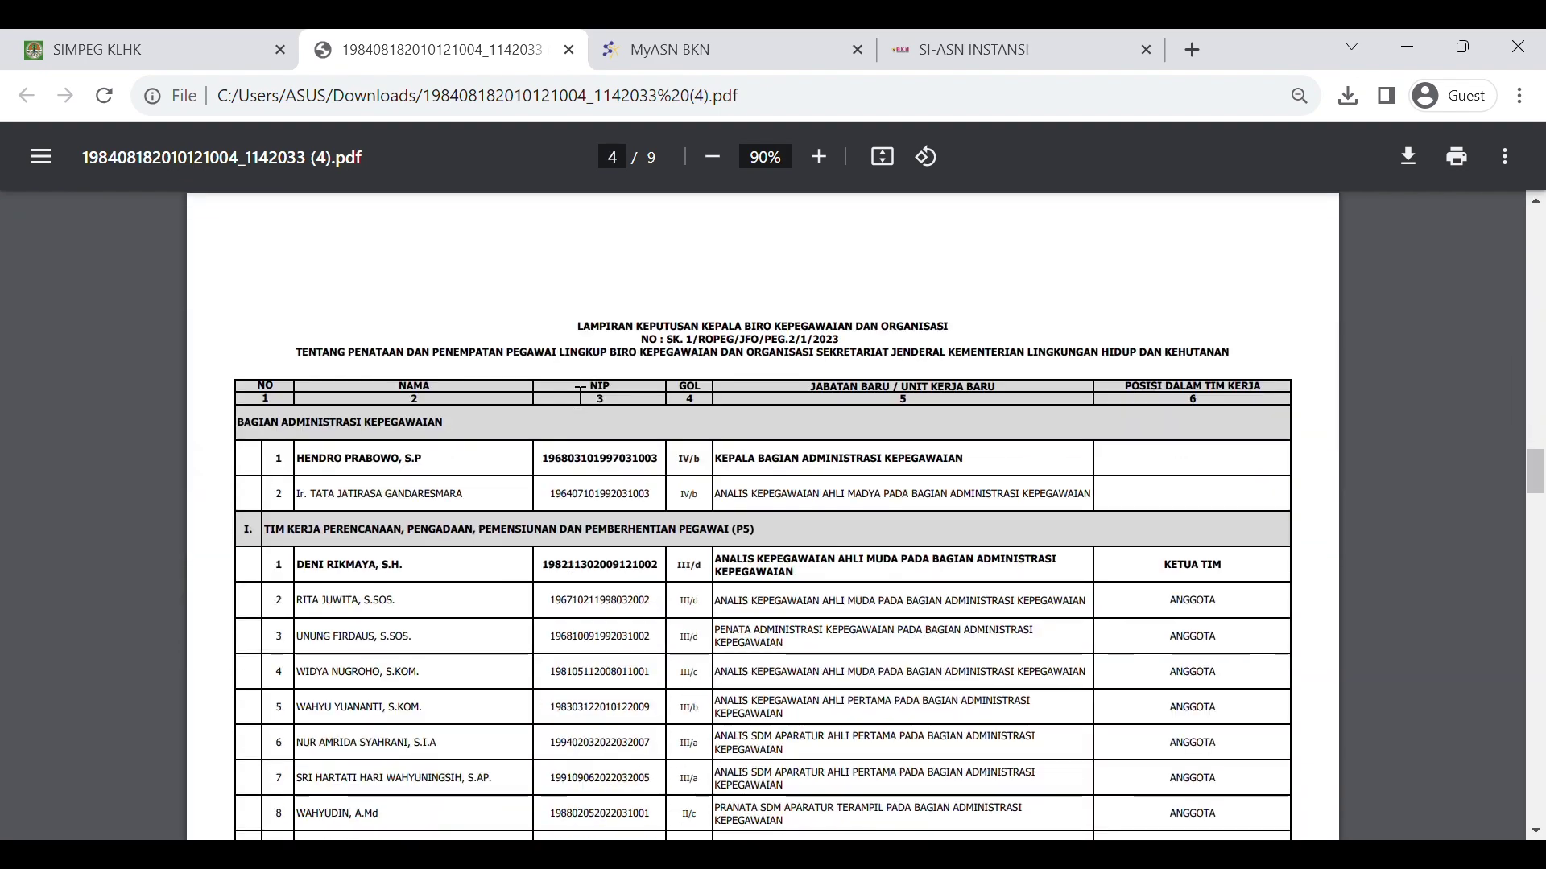
pyautogui.moveTo(330, 435); pyautogui.dragTo(449, 435)
pyautogui.scroll(-6, 487, 455)
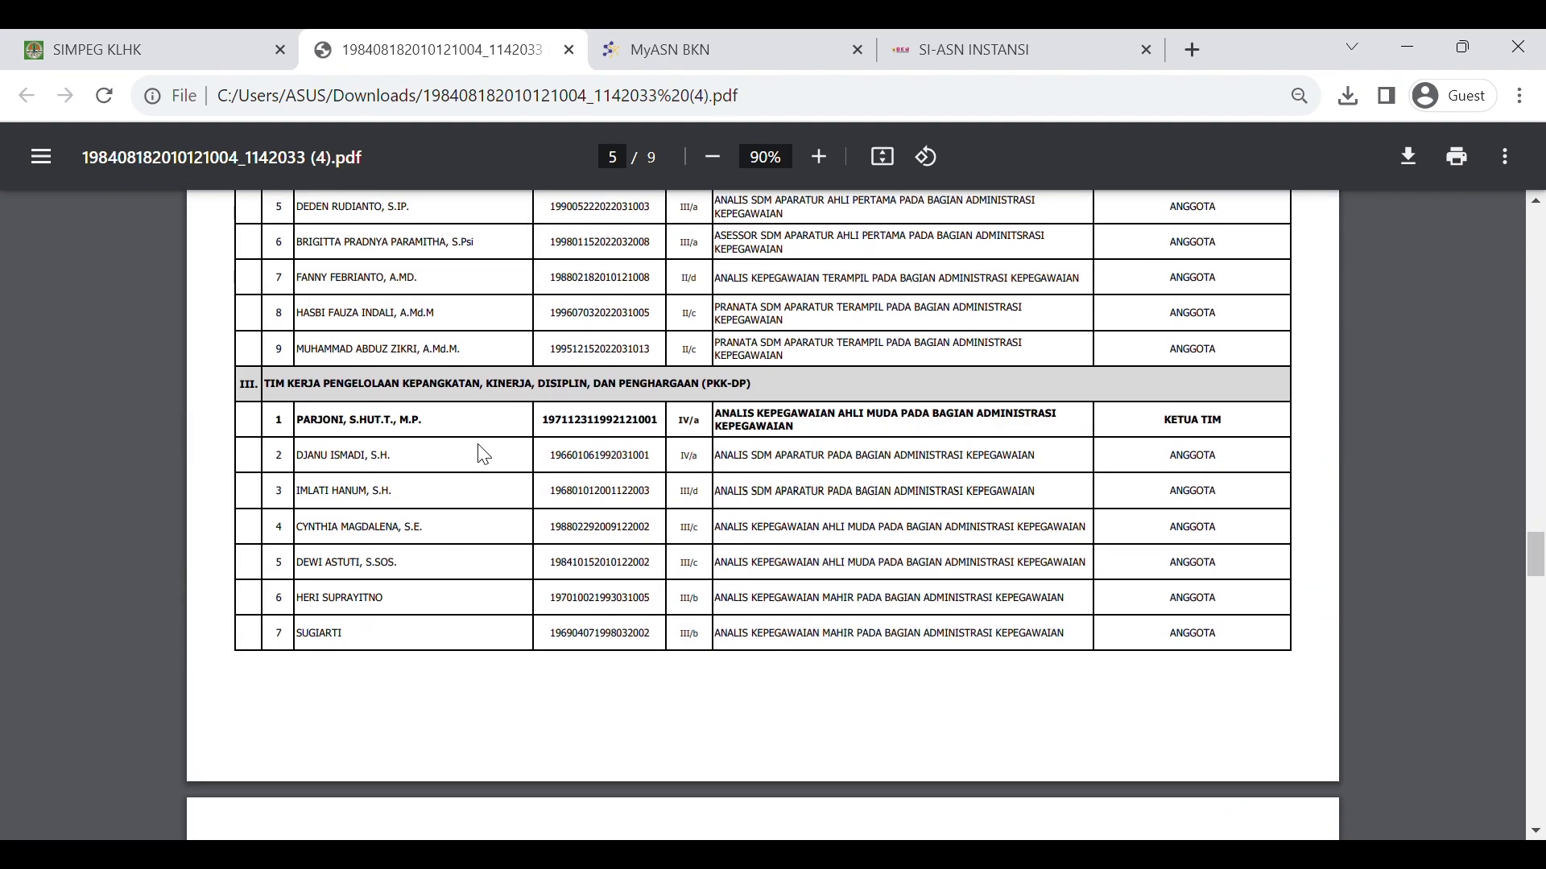
pyautogui.scroll(-3, 487, 455)
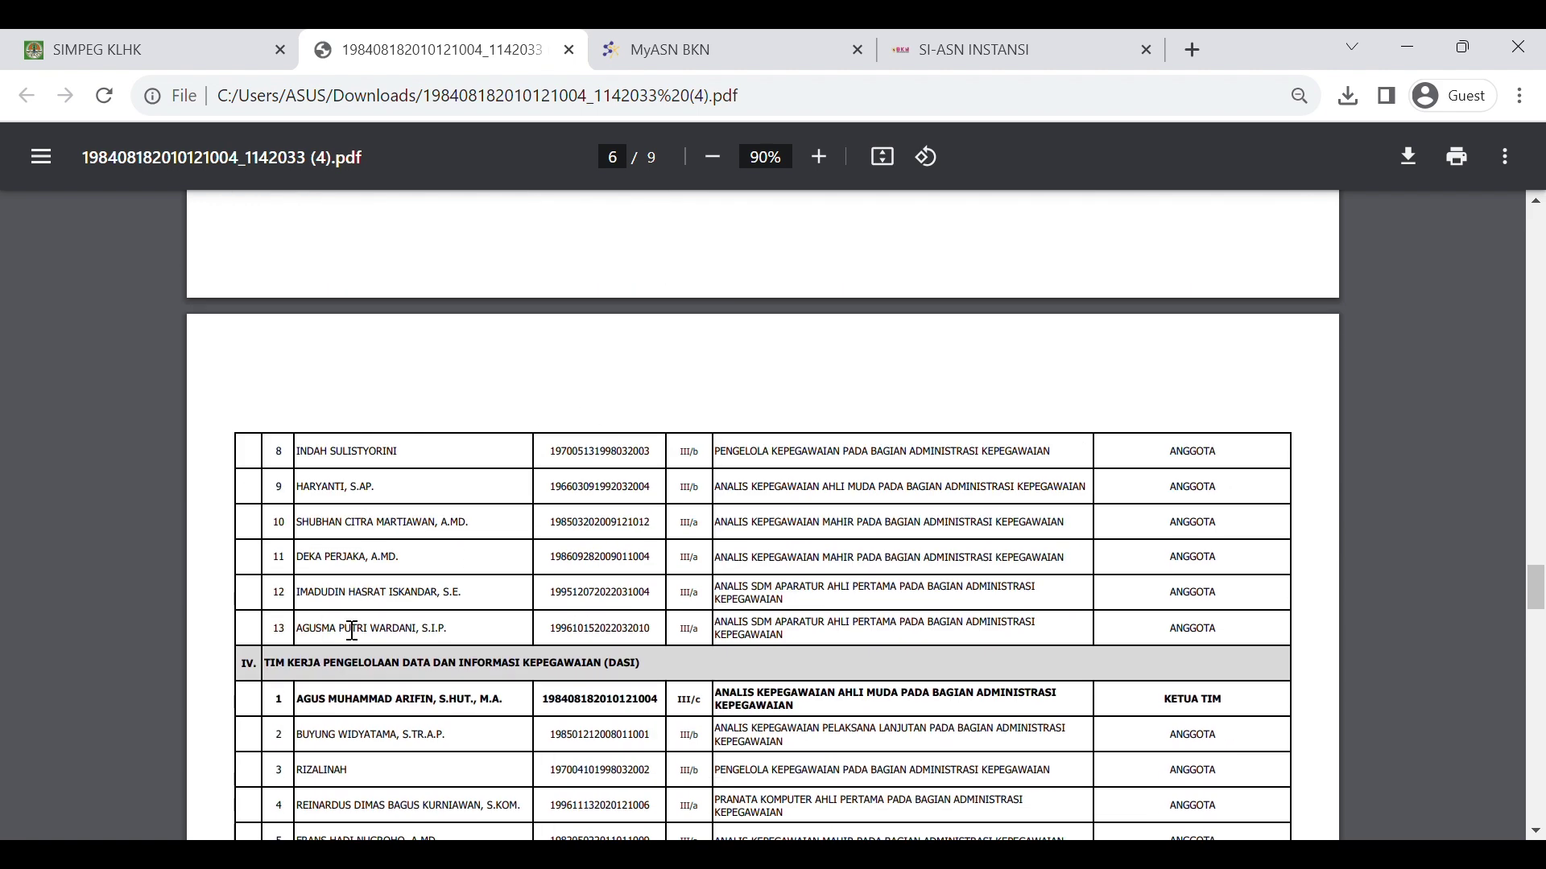
pyautogui.moveTo(267, 673); pyautogui.dragTo(663, 676)
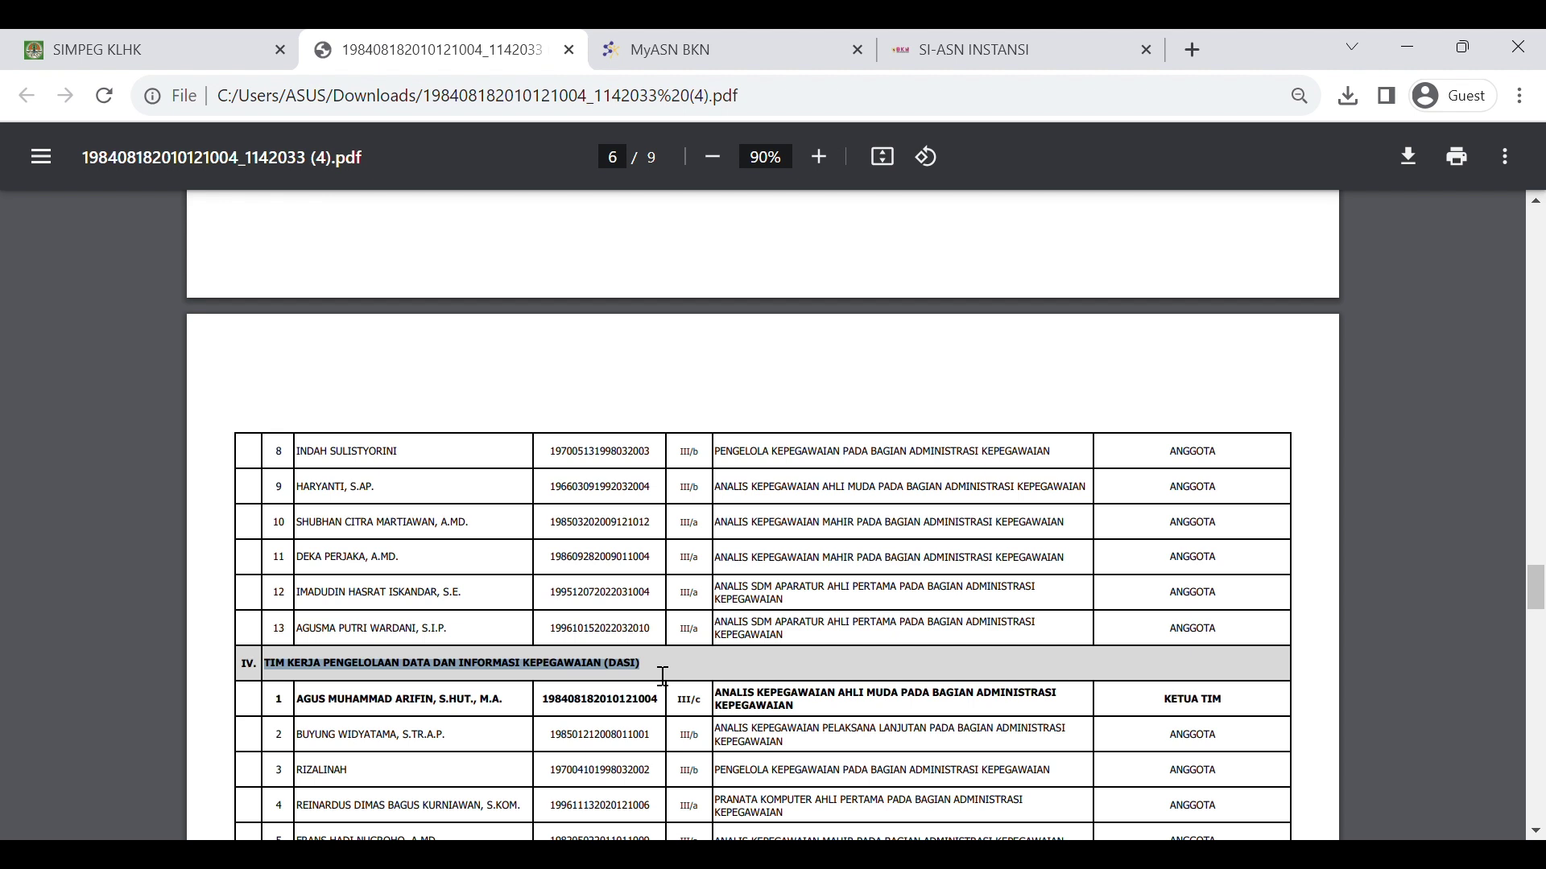
pyautogui.click(660, 674)
pyautogui.moveTo(657, 673); pyautogui.dragTo(316, 676)
# Step: Return to SIMPEG and open the employee's first position record, with TMT Jabatan 11-01-2023, for editing
pyautogui.click(195, 36)
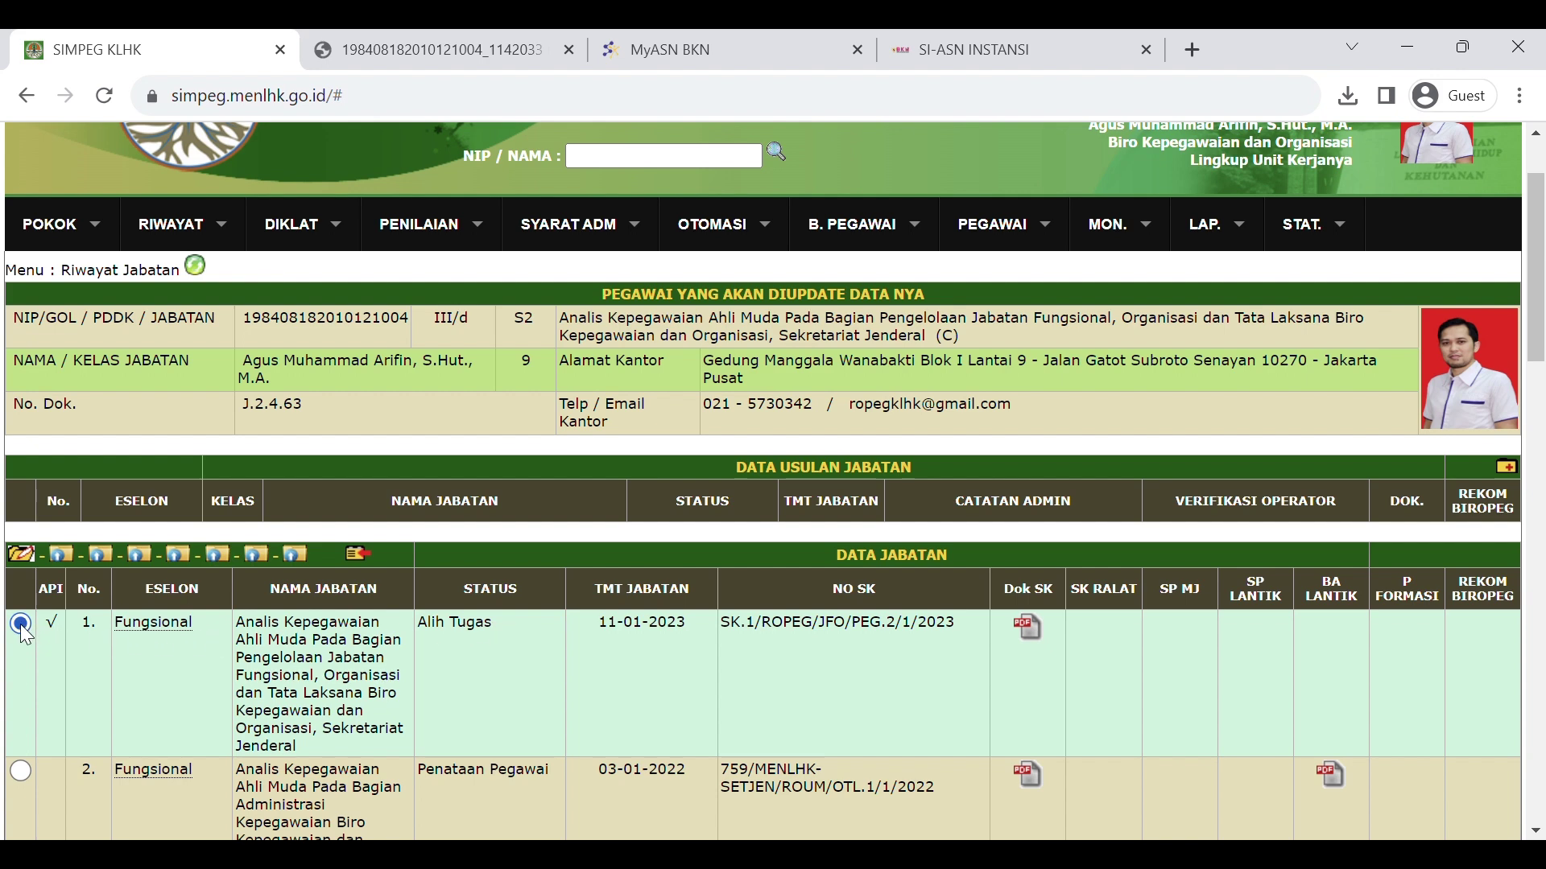
pyautogui.doubleClick(145, 632)
pyautogui.moveTo(64, 625); pyautogui.dragTo(109, 641)
pyautogui.click(72, 626)
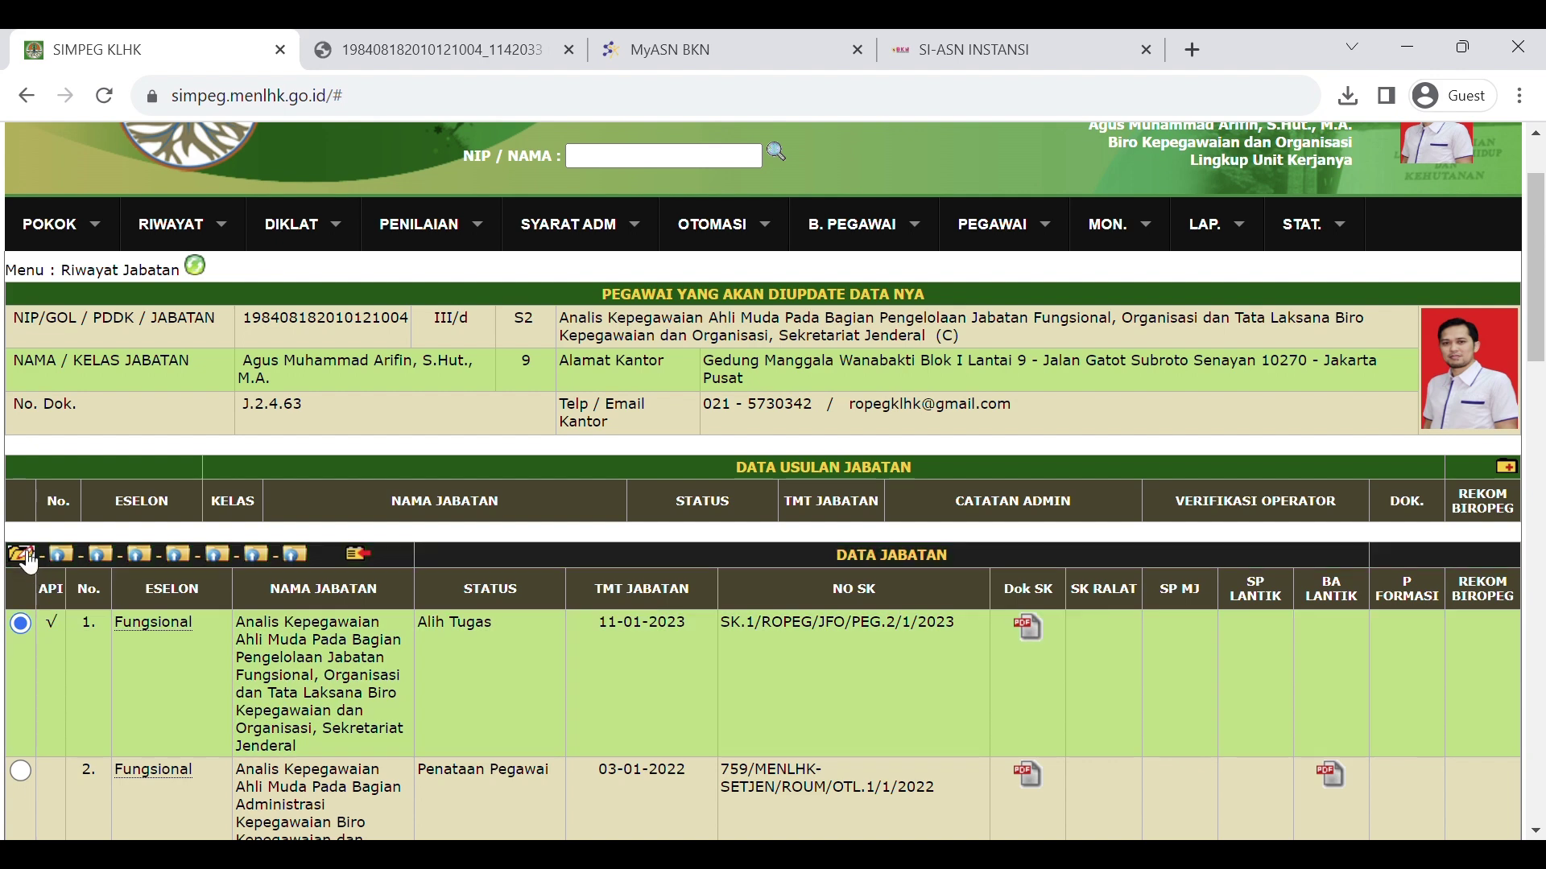
pyautogui.click(24, 555)
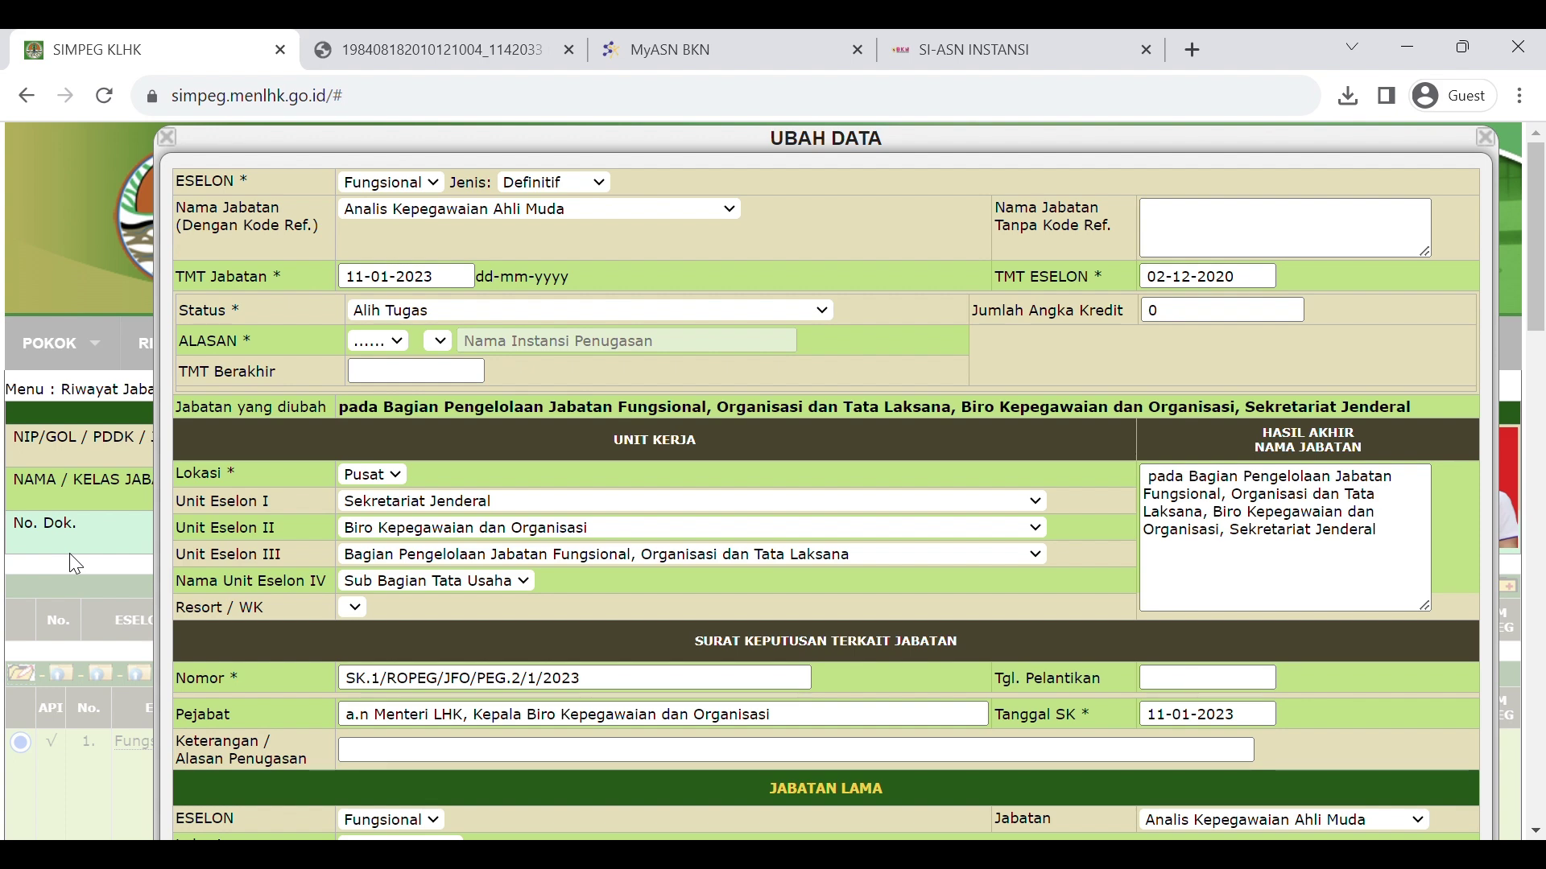
# Step: Set the position record's Status to Penataan Pegawai
pyautogui.click(419, 537)
pyautogui.click(419, 538)
pyautogui.click(418, 537)
pyautogui.click(419, 538)
pyautogui.moveTo(278, 535); pyautogui.dragTo(178, 538)
pyautogui.click(287, 529)
pyautogui.moveTo(272, 317); pyautogui.dragTo(195, 325)
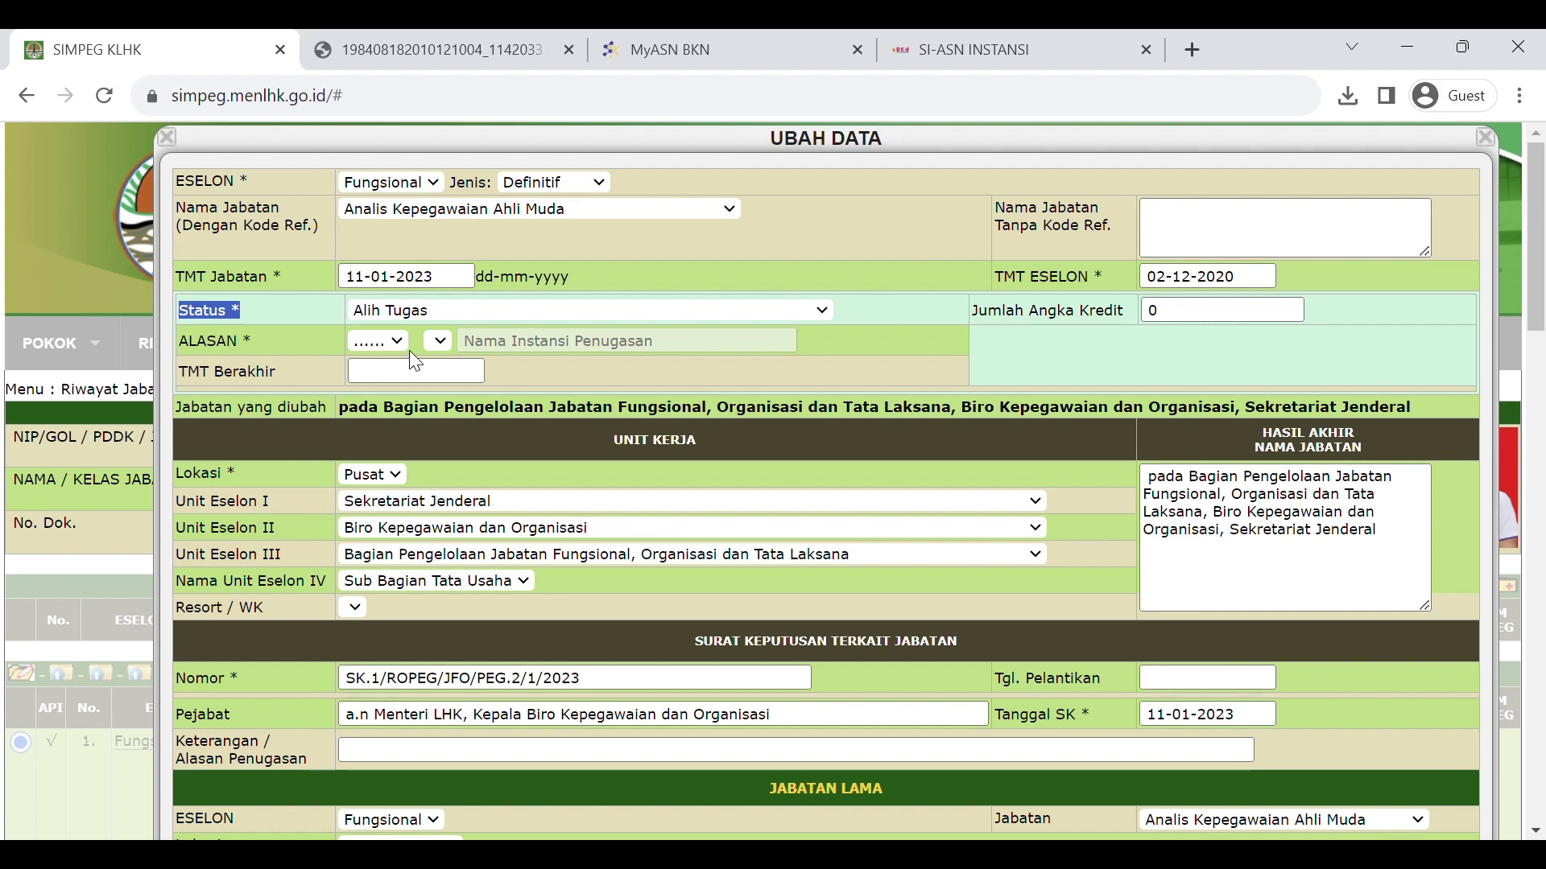
pyautogui.press('Down')
# Step: Set Unit Eselon III to Bagian Administrasi Kepegawaian, save the position record and check its updated position name
pyautogui.moveTo(258, 684); pyautogui.dragTo(179, 729)
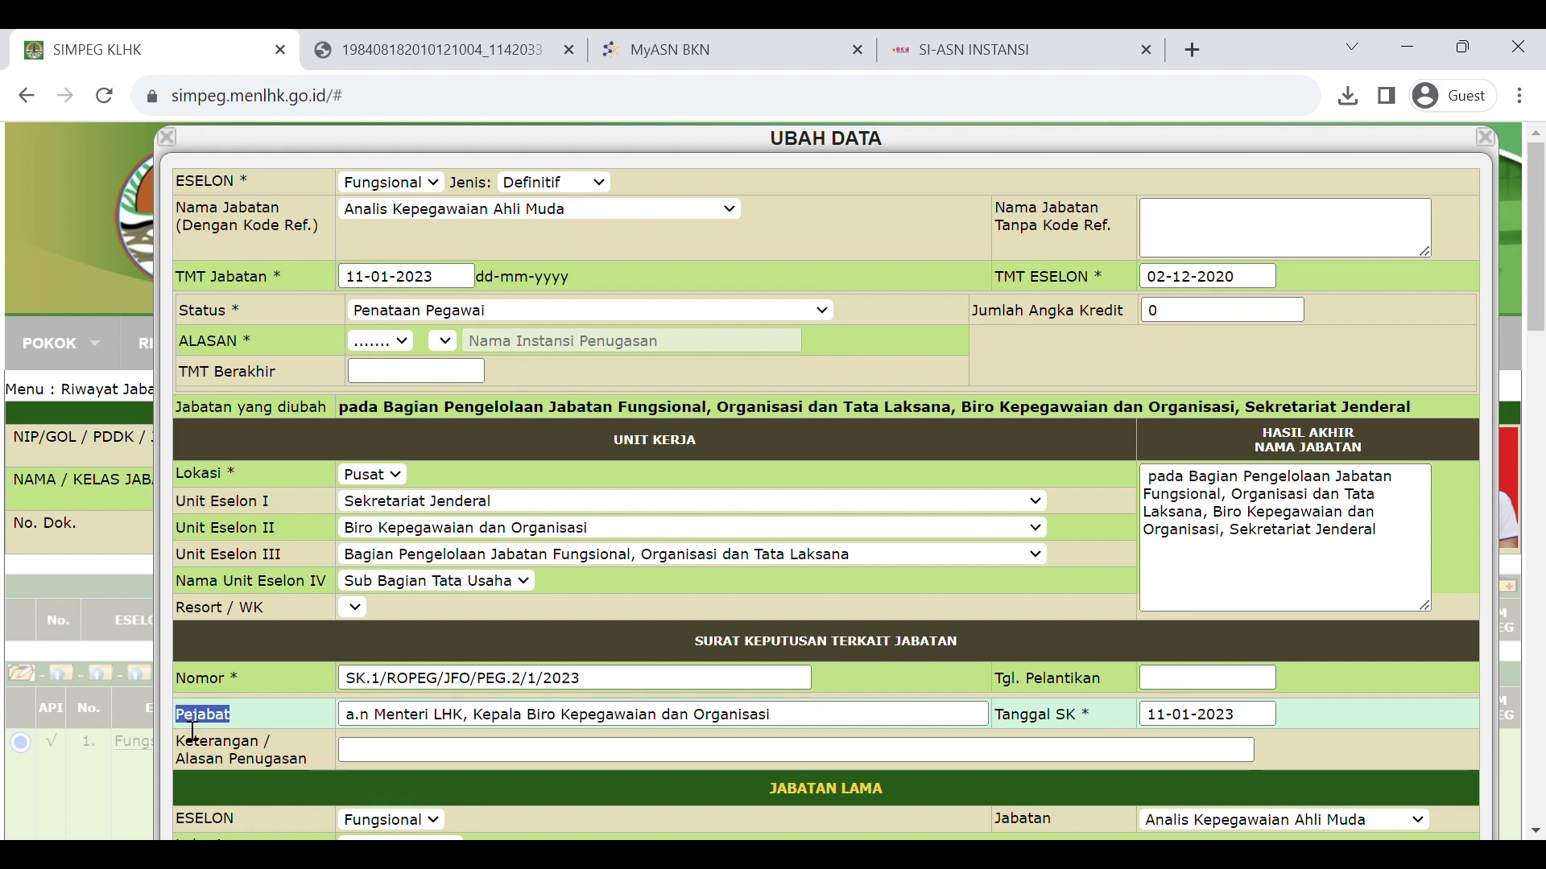
pyautogui.moveTo(1093, 722); pyautogui.dragTo(995, 722)
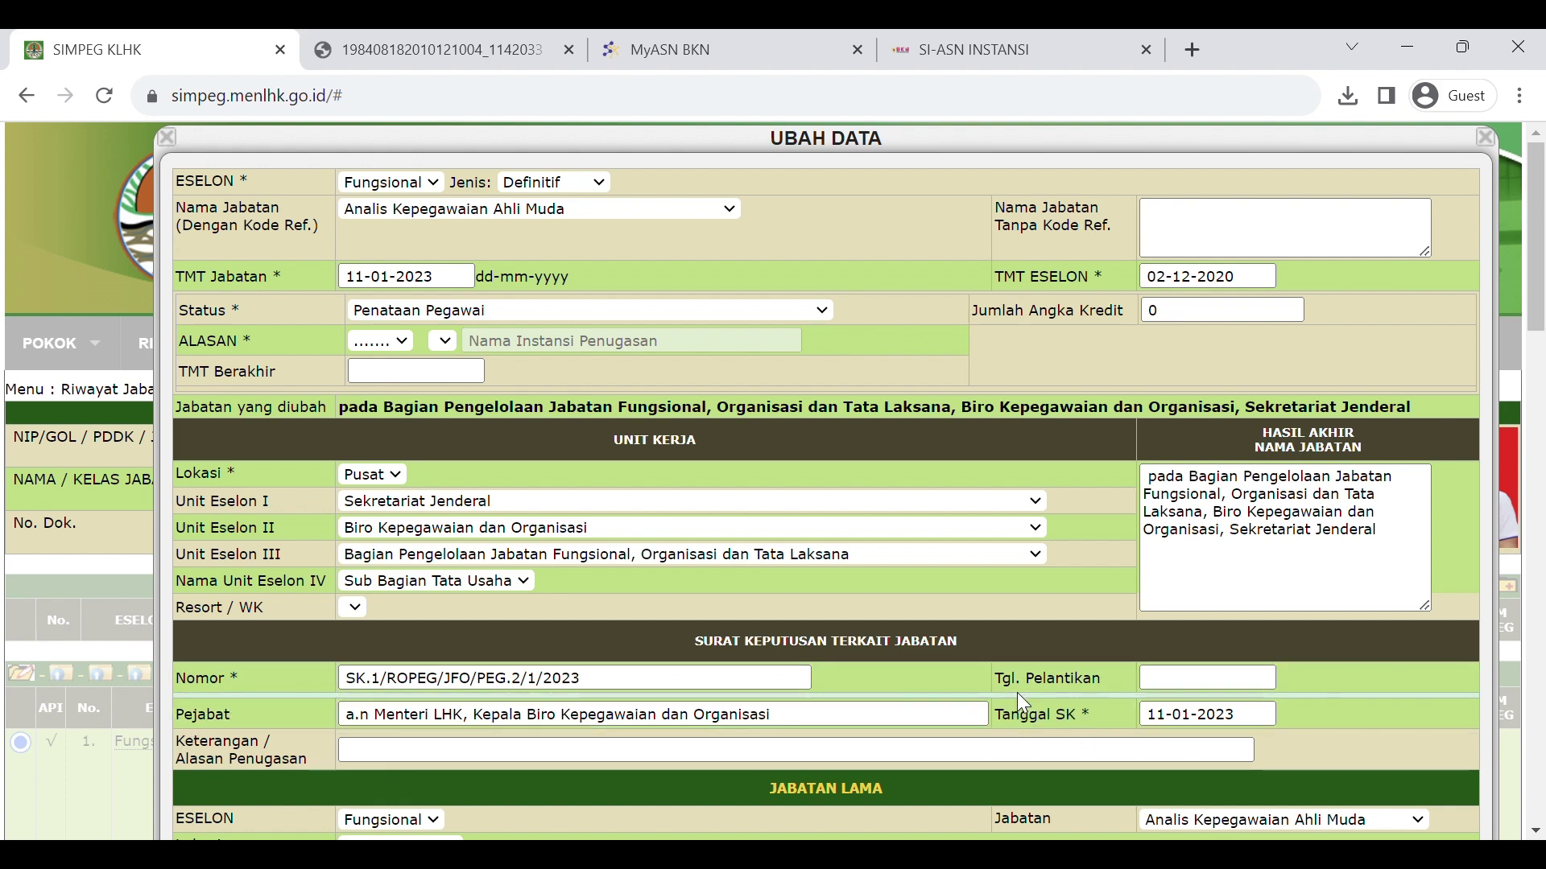
pyautogui.click(1016, 692)
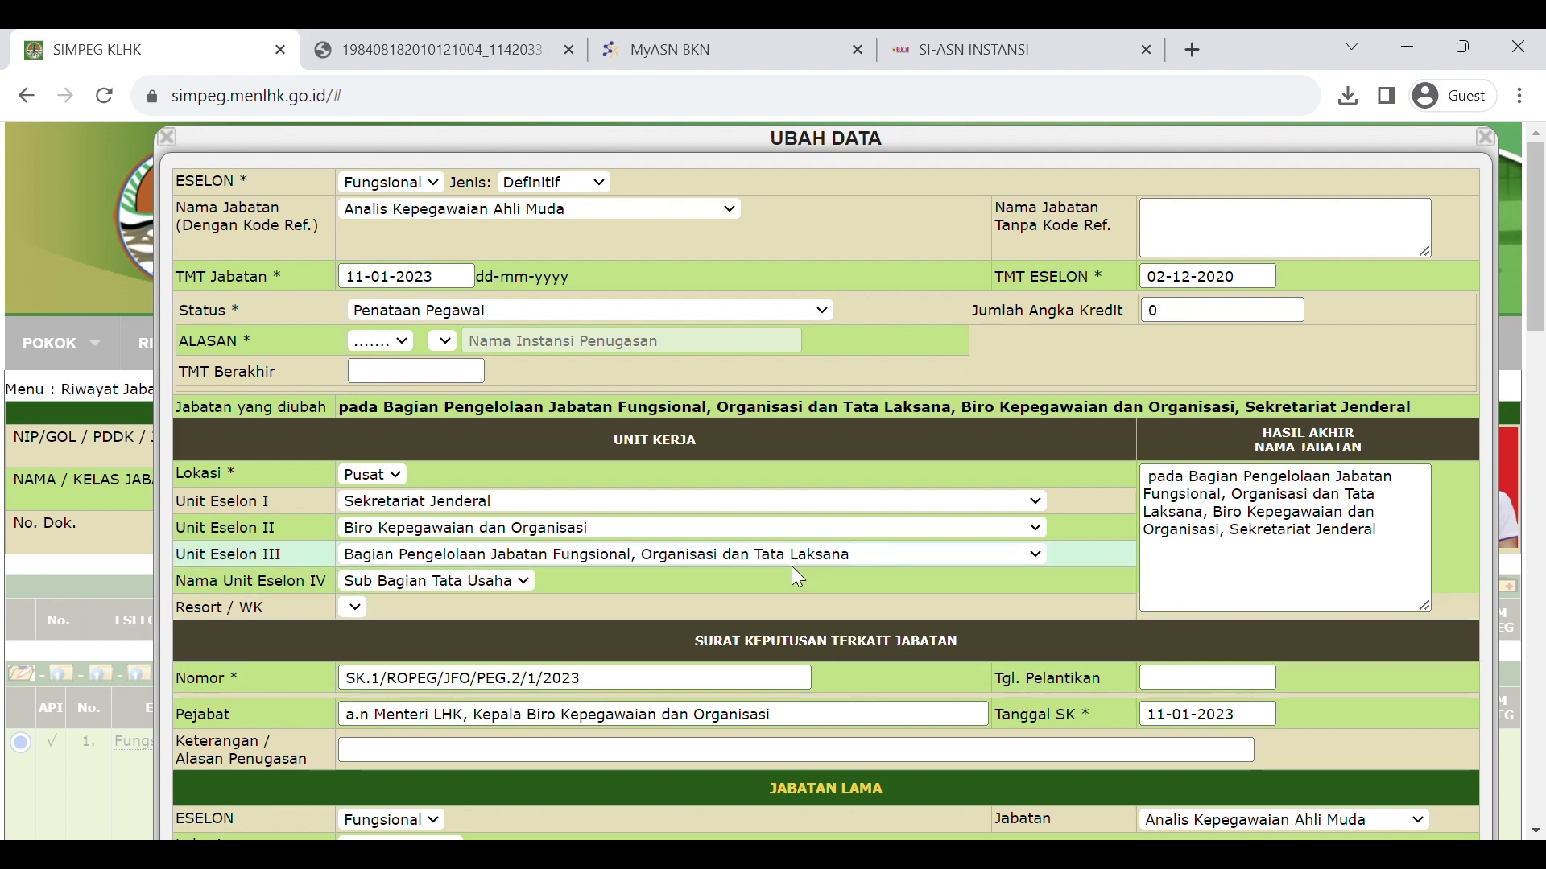
pyautogui.click(644, 590)
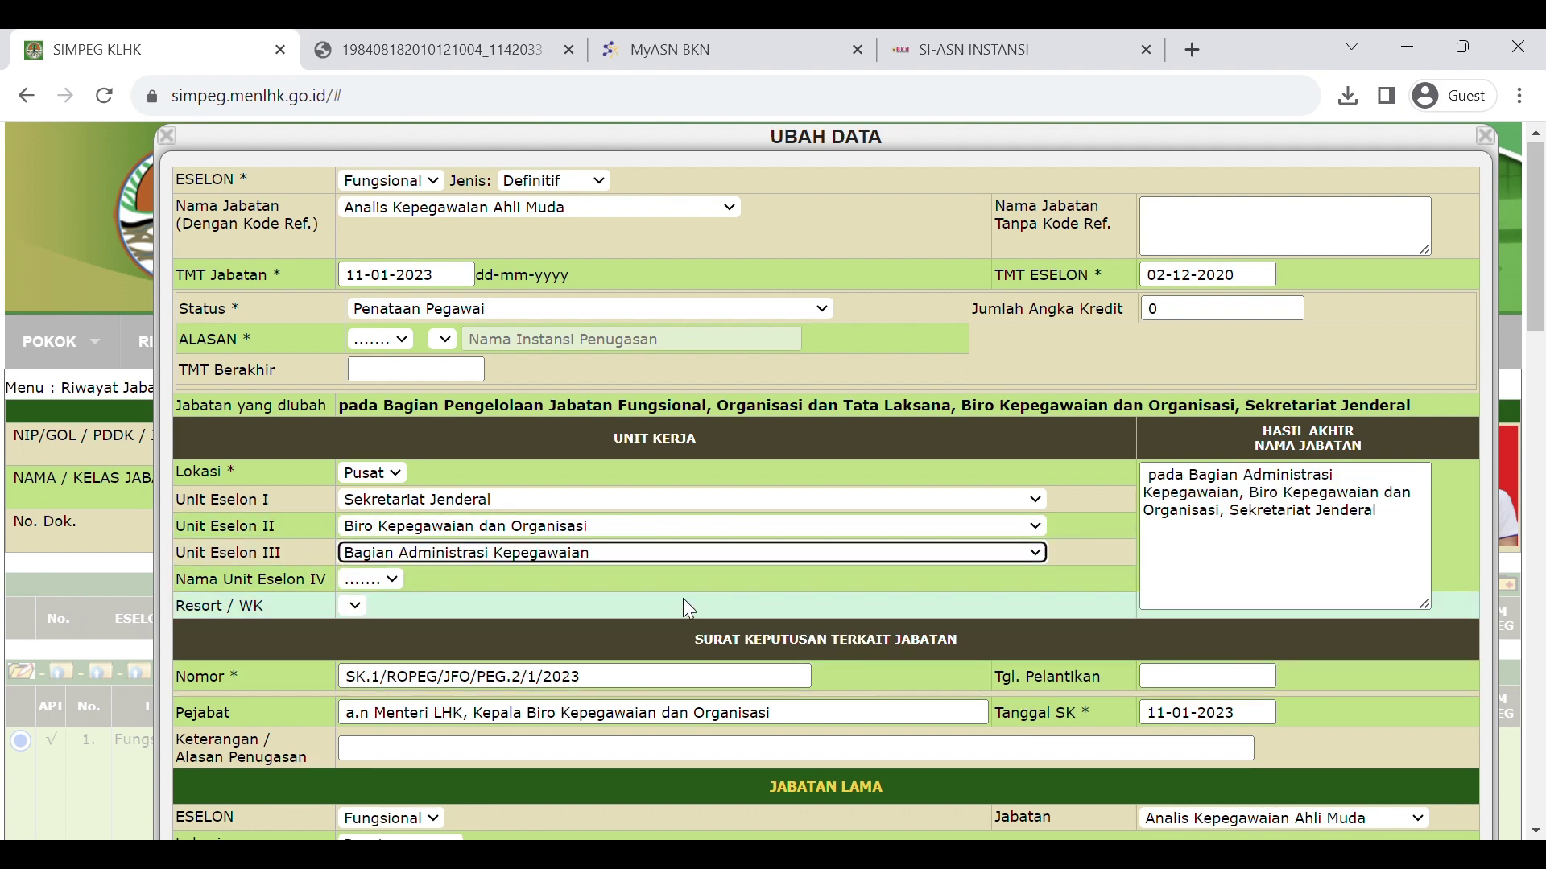
pyautogui.scroll(-3, 683, 597)
pyautogui.click(826, 626)
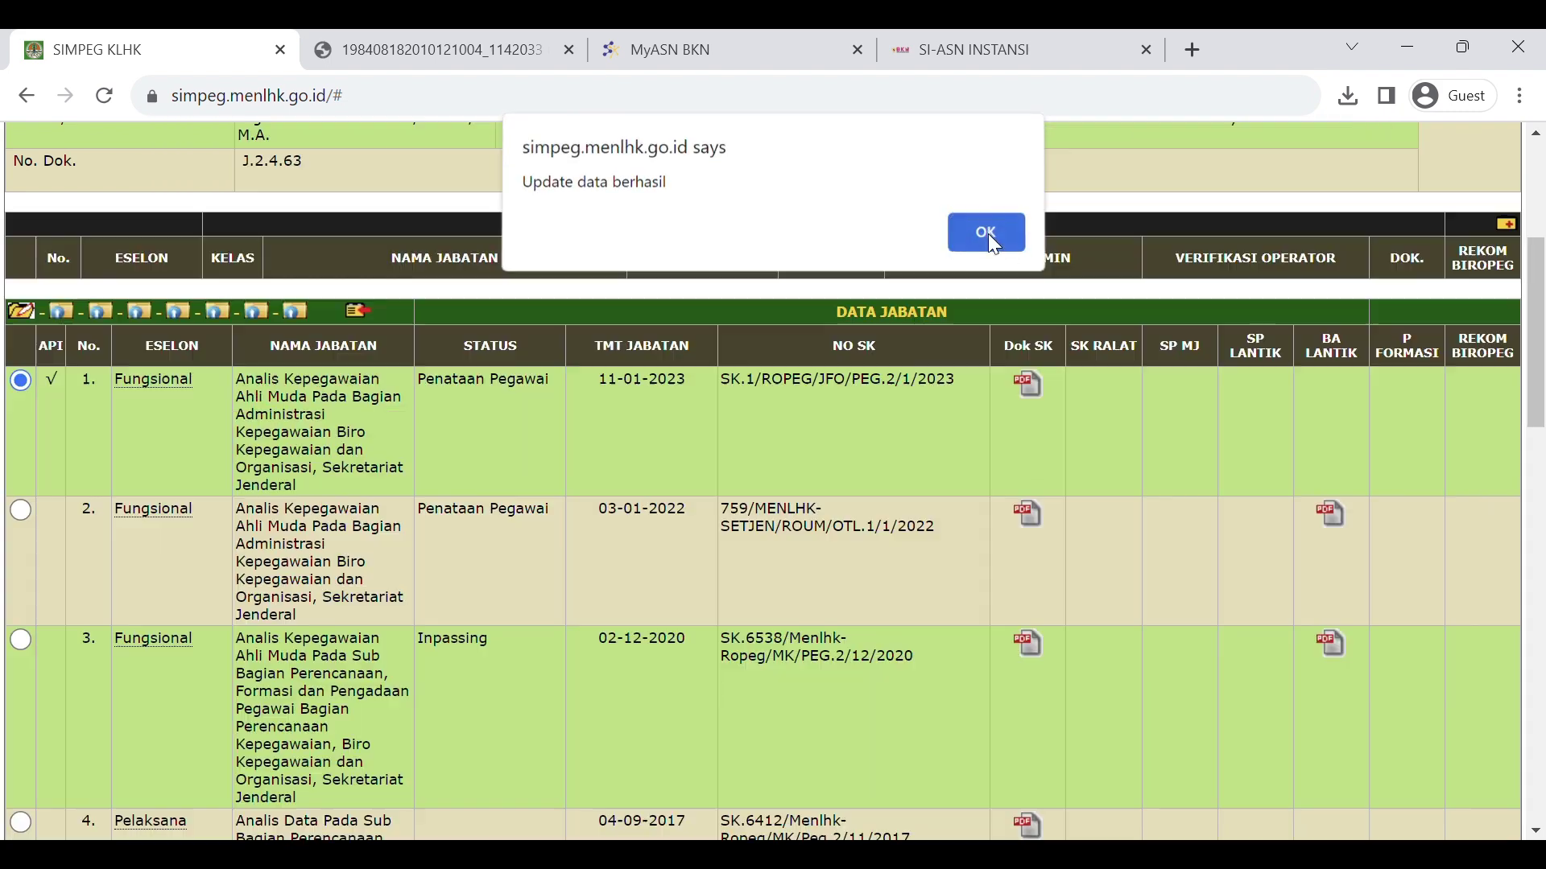
pyautogui.click(987, 233)
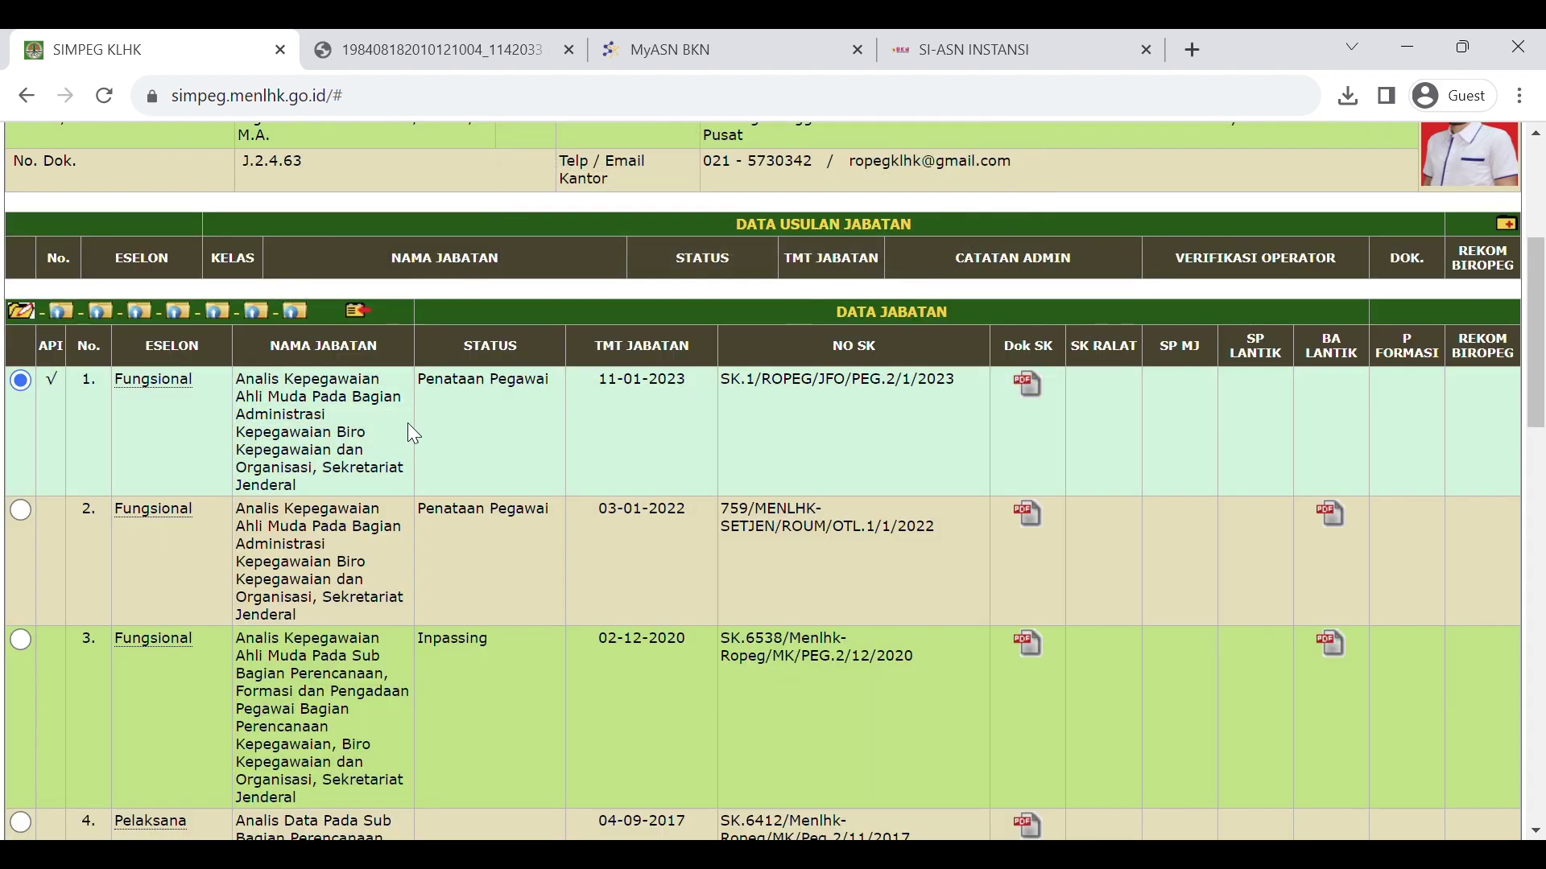
pyautogui.scroll(2, 388, 533)
pyautogui.moveTo(340, 608); pyautogui.dragTo(338, 556)
pyautogui.click(371, 531)
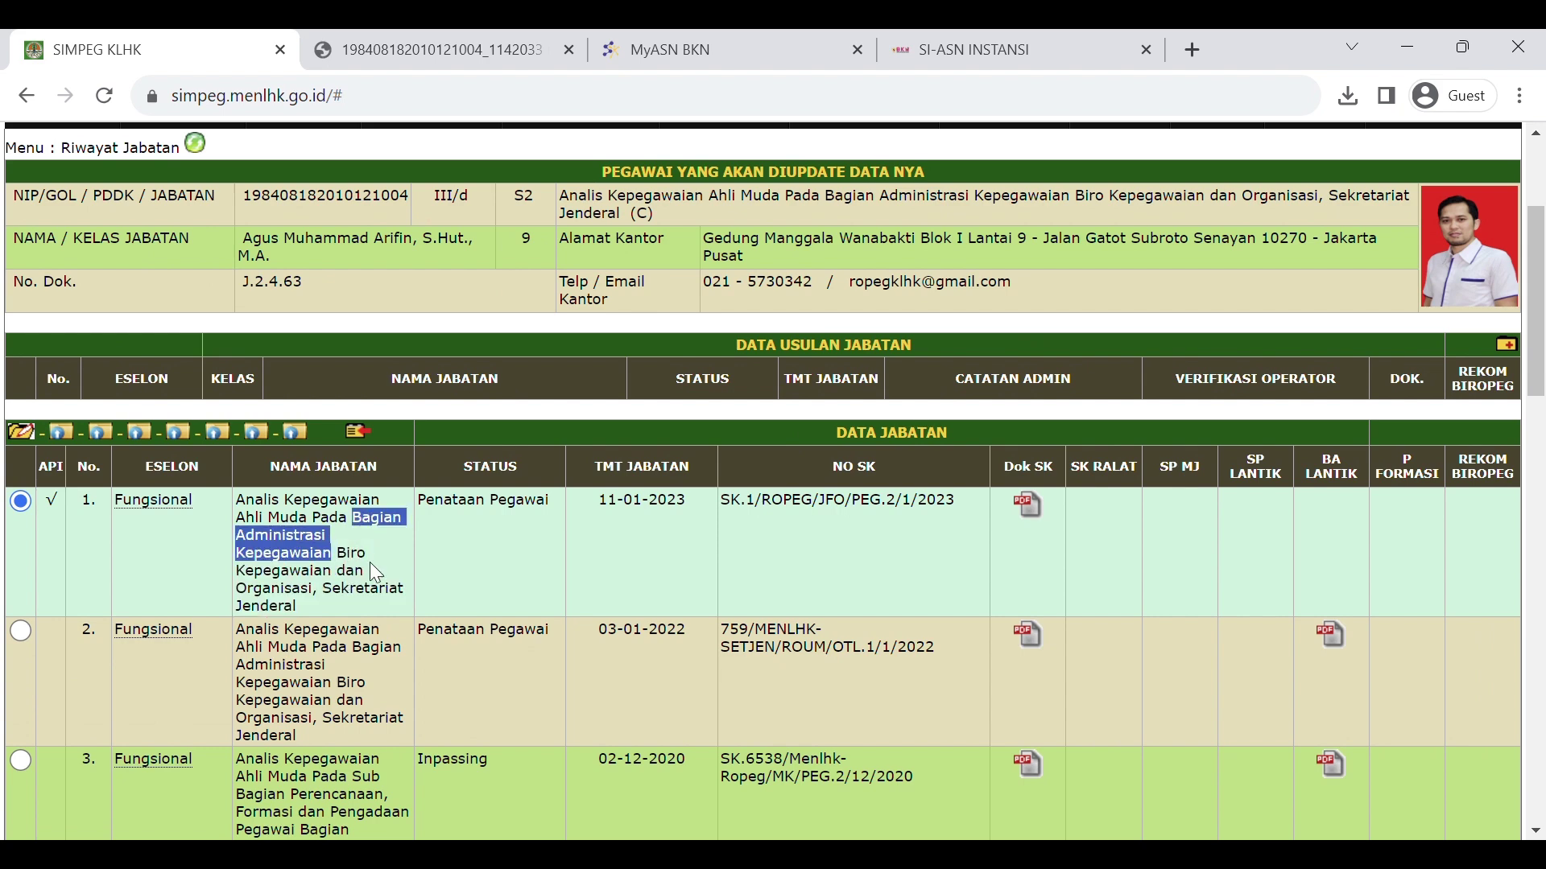
# Step: Send the selected 11-01-2023 position record to BKN, confirming the transfer and dismissing the result messages
pyautogui.scroll(2, 471, 599)
pyautogui.click(463, 669)
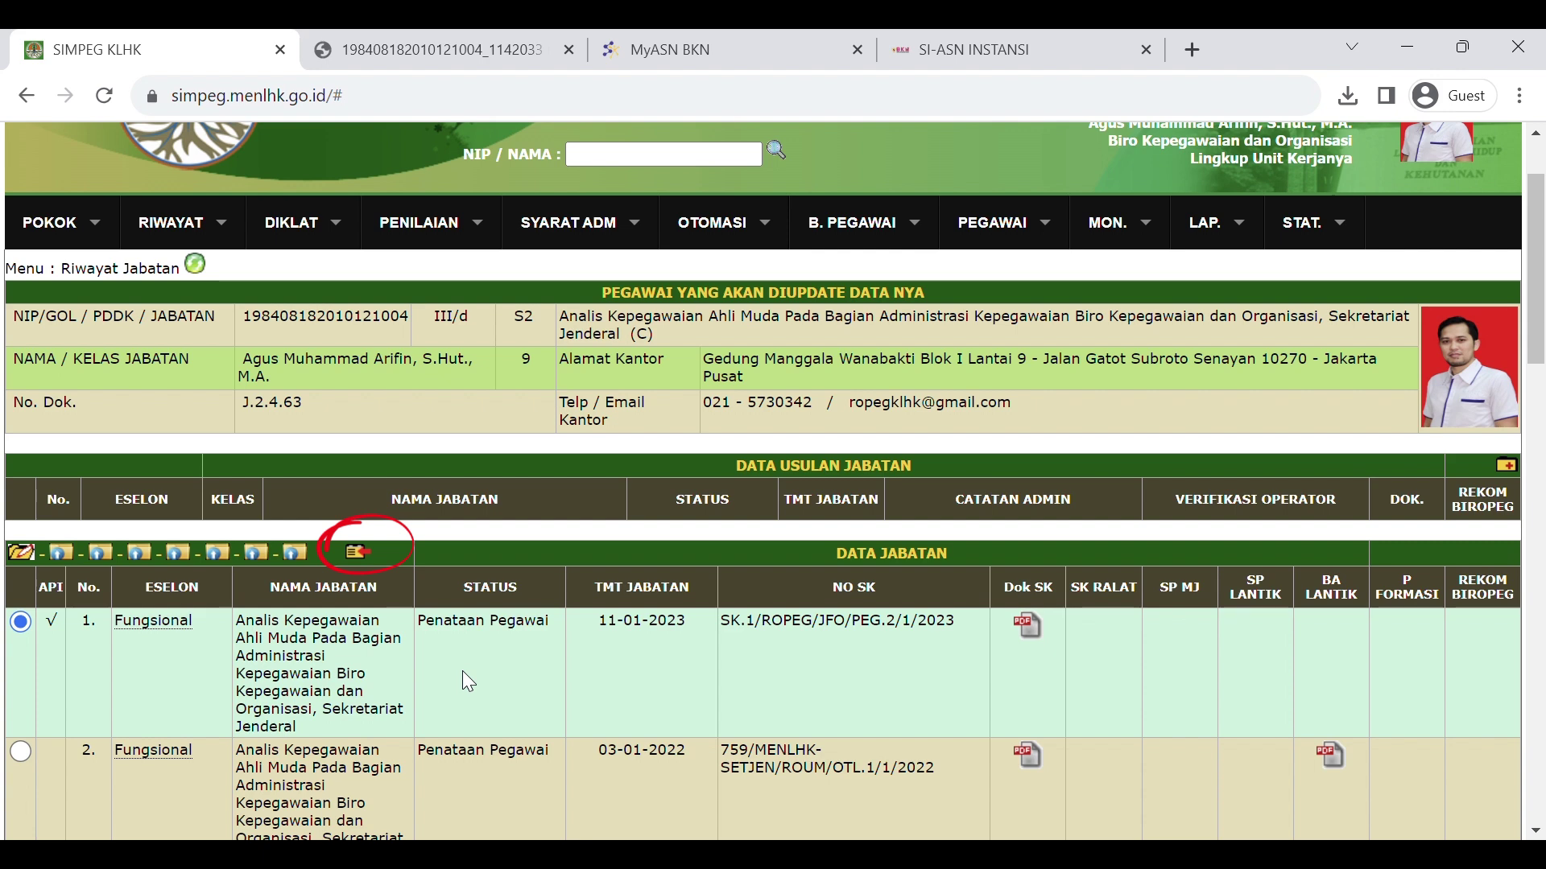
pyautogui.click(360, 554)
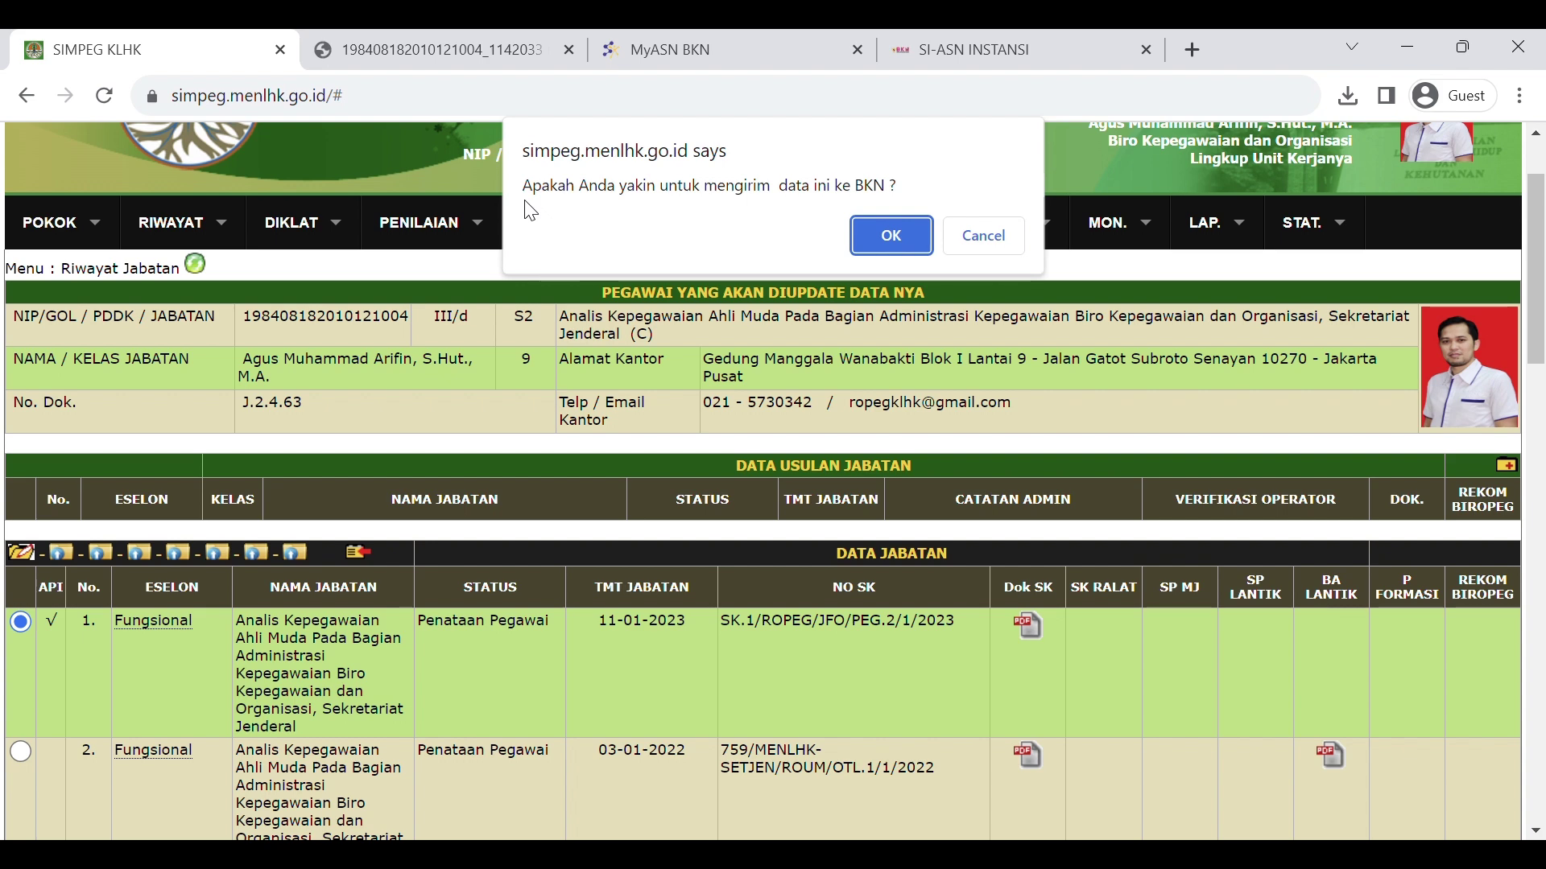
pyautogui.moveTo(536, 201); pyautogui.dragTo(916, 202)
pyautogui.click(927, 201)
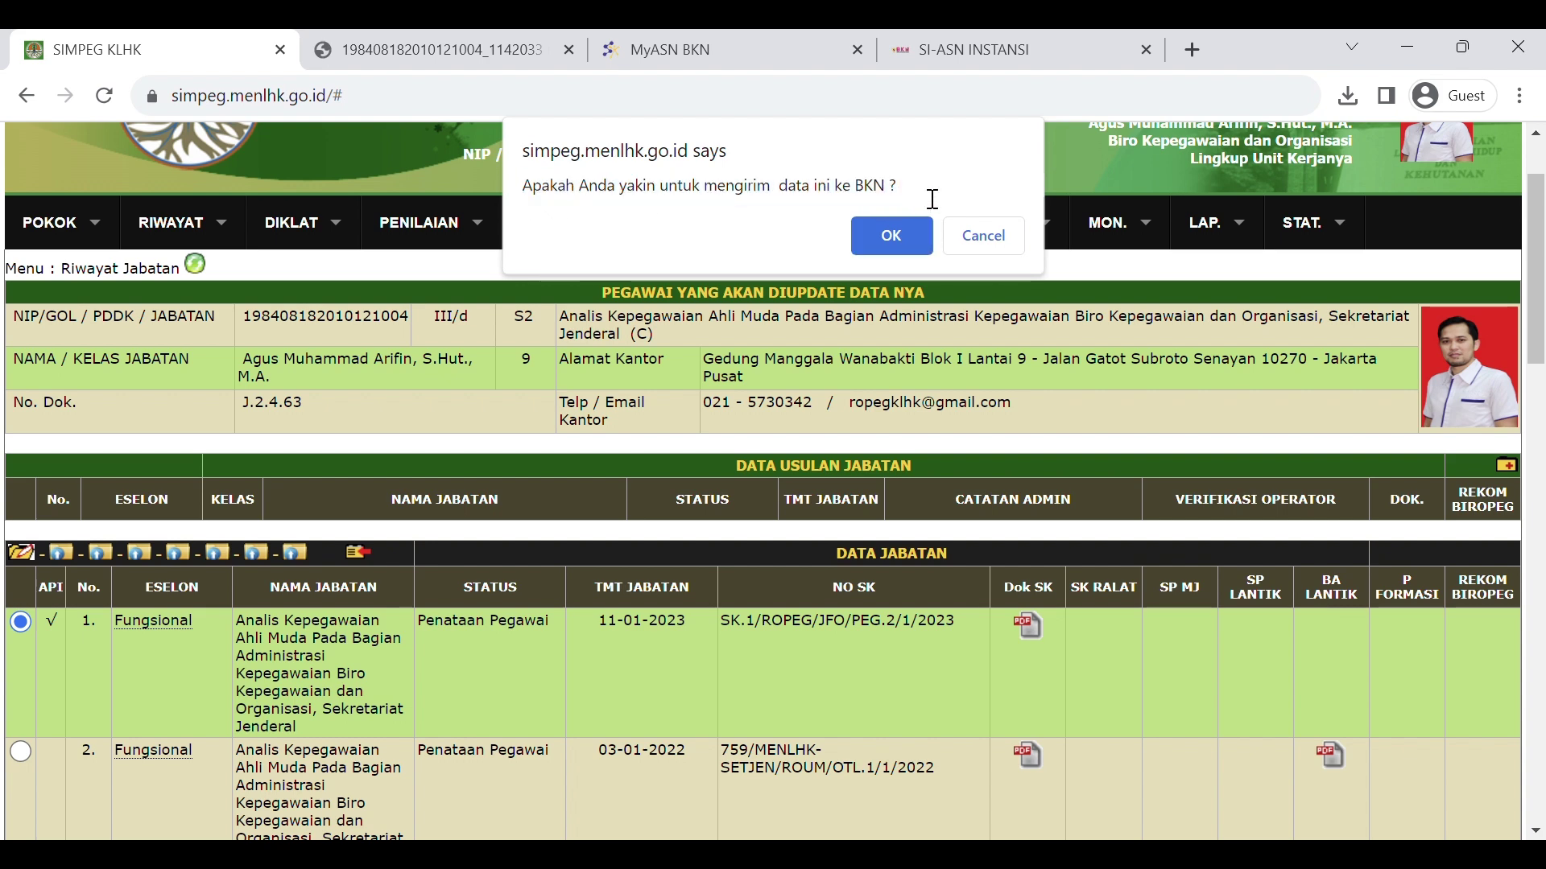
pyautogui.click(918, 237)
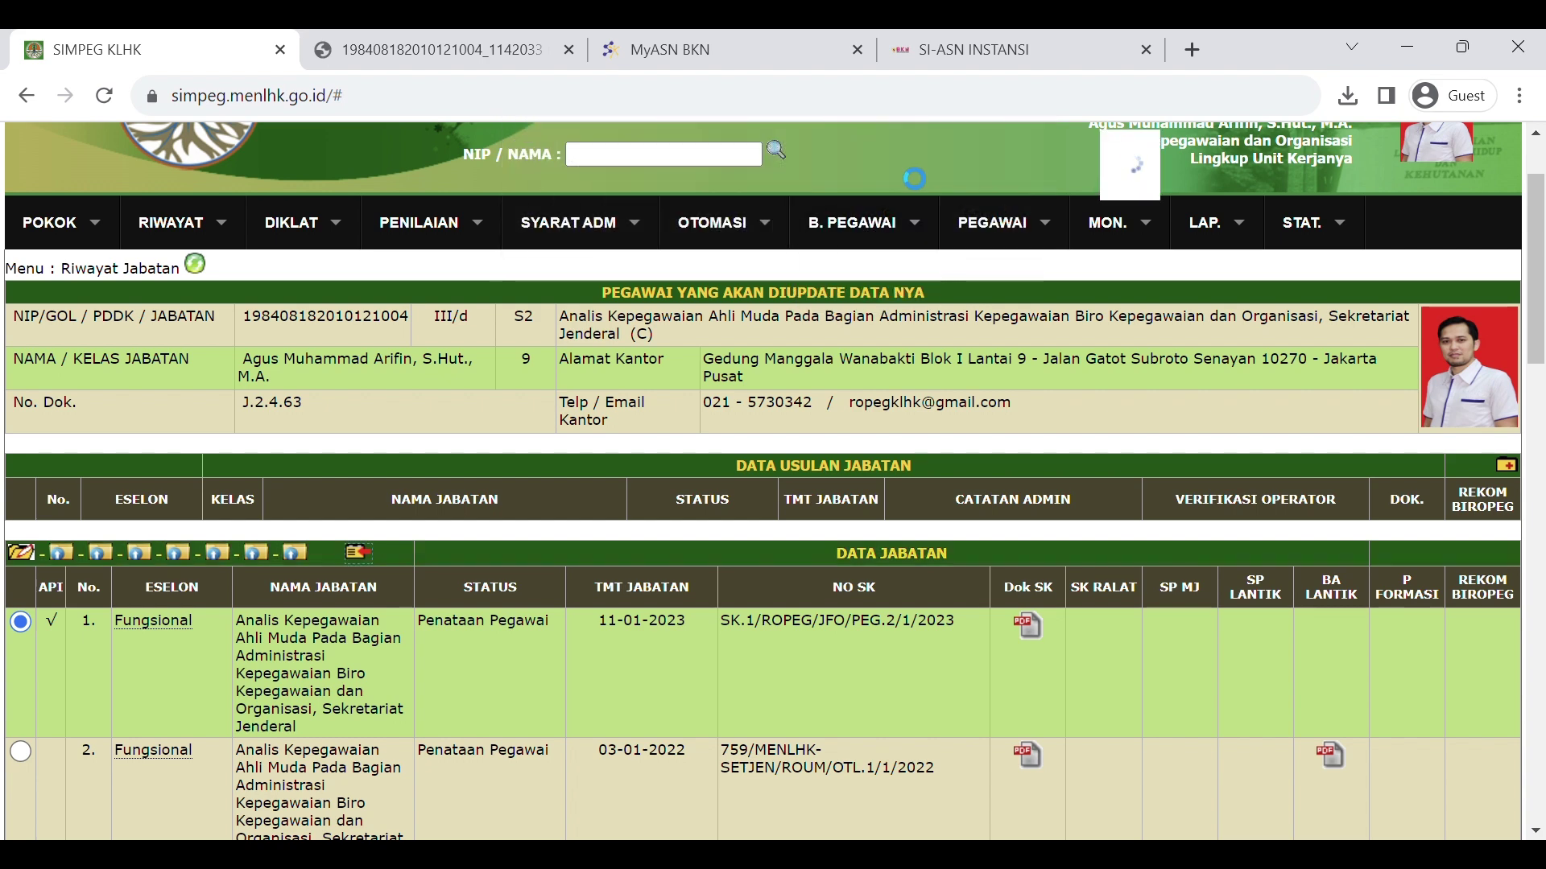
pyautogui.scroll(-1, 914, 175)
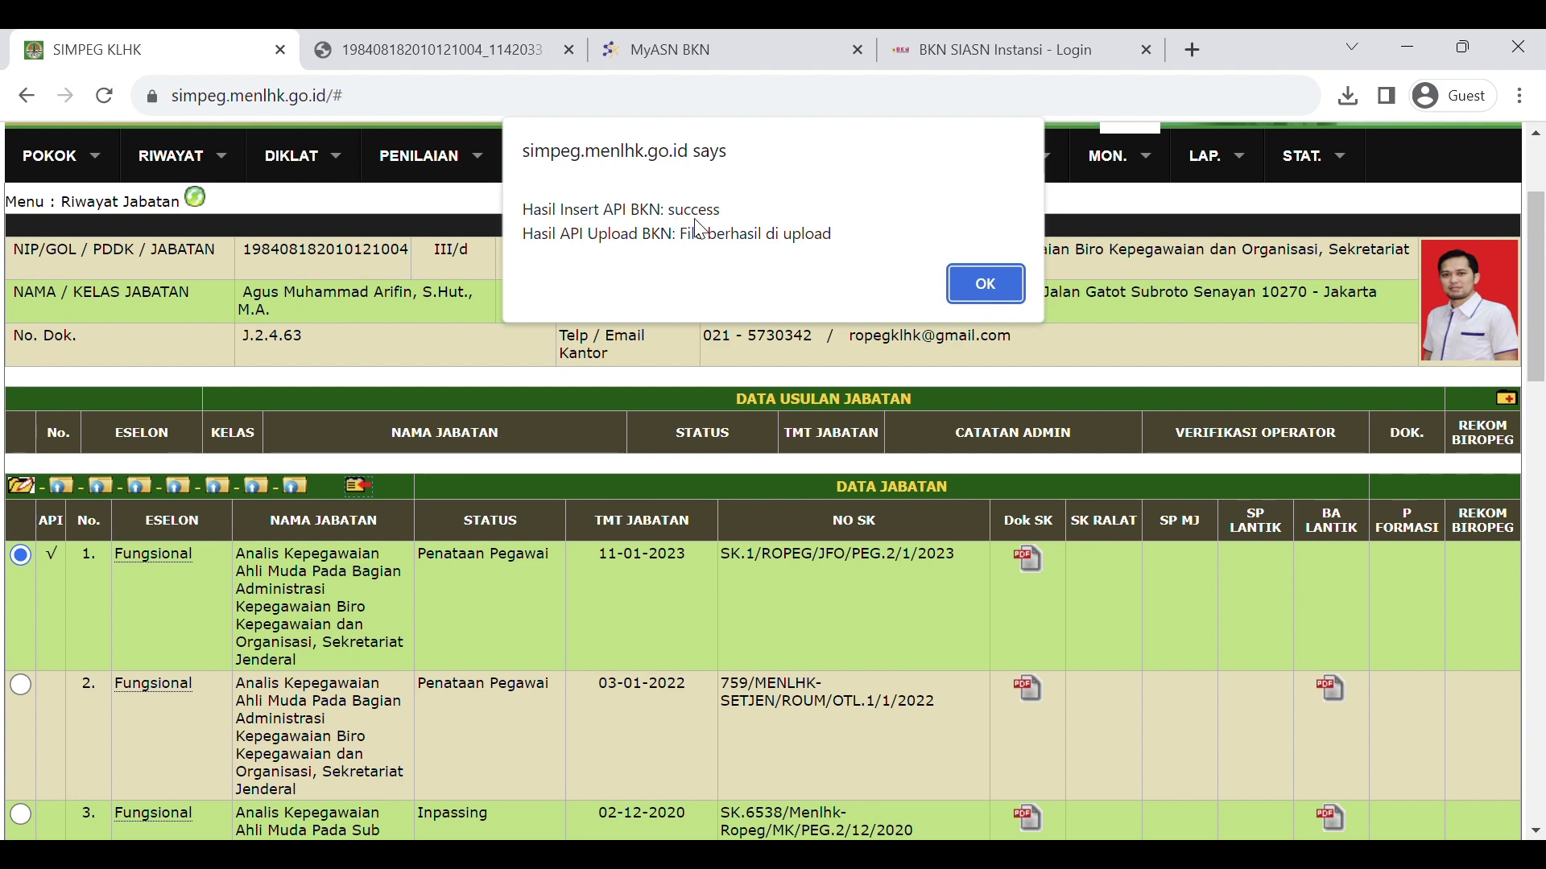
pyautogui.click(964, 284)
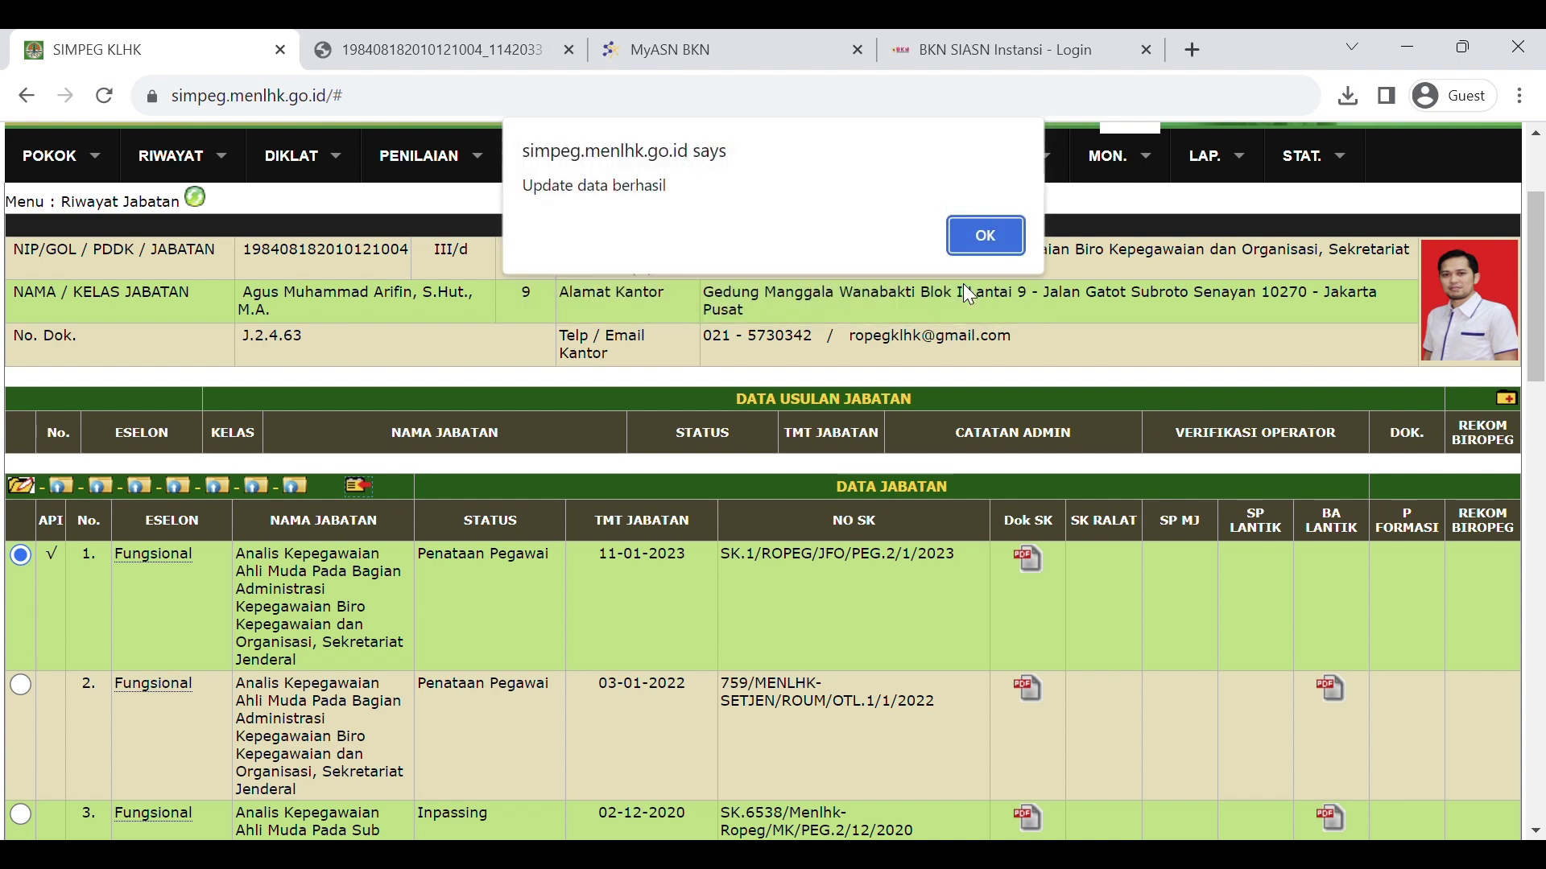
pyautogui.click(976, 239)
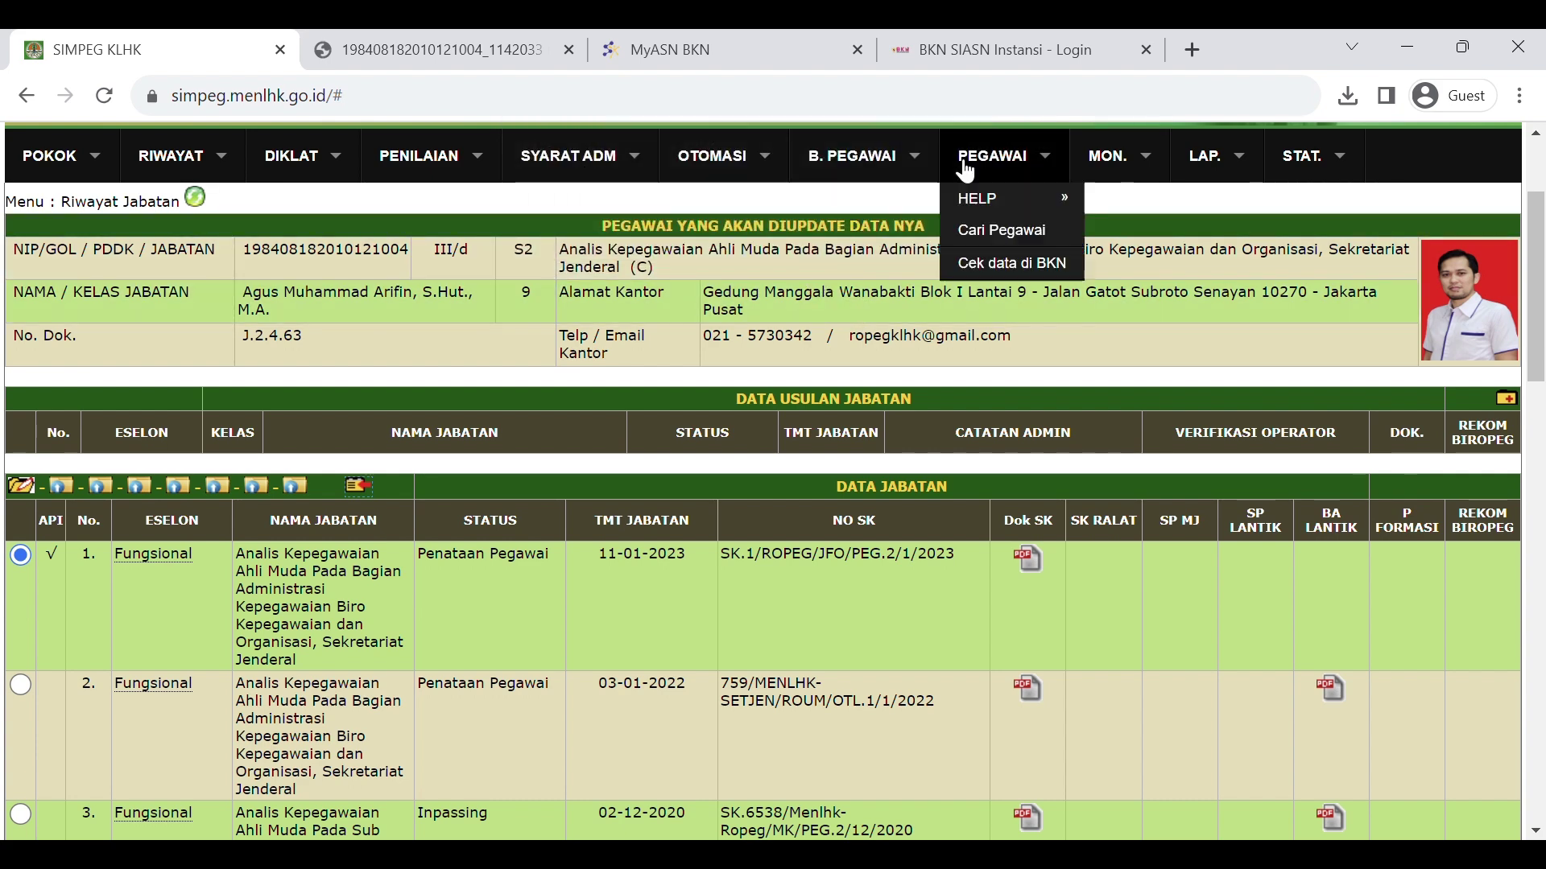
# Step: Close the decree PDF and switch to the BKN SIASN Instansi site
pyautogui.click(569, 50)
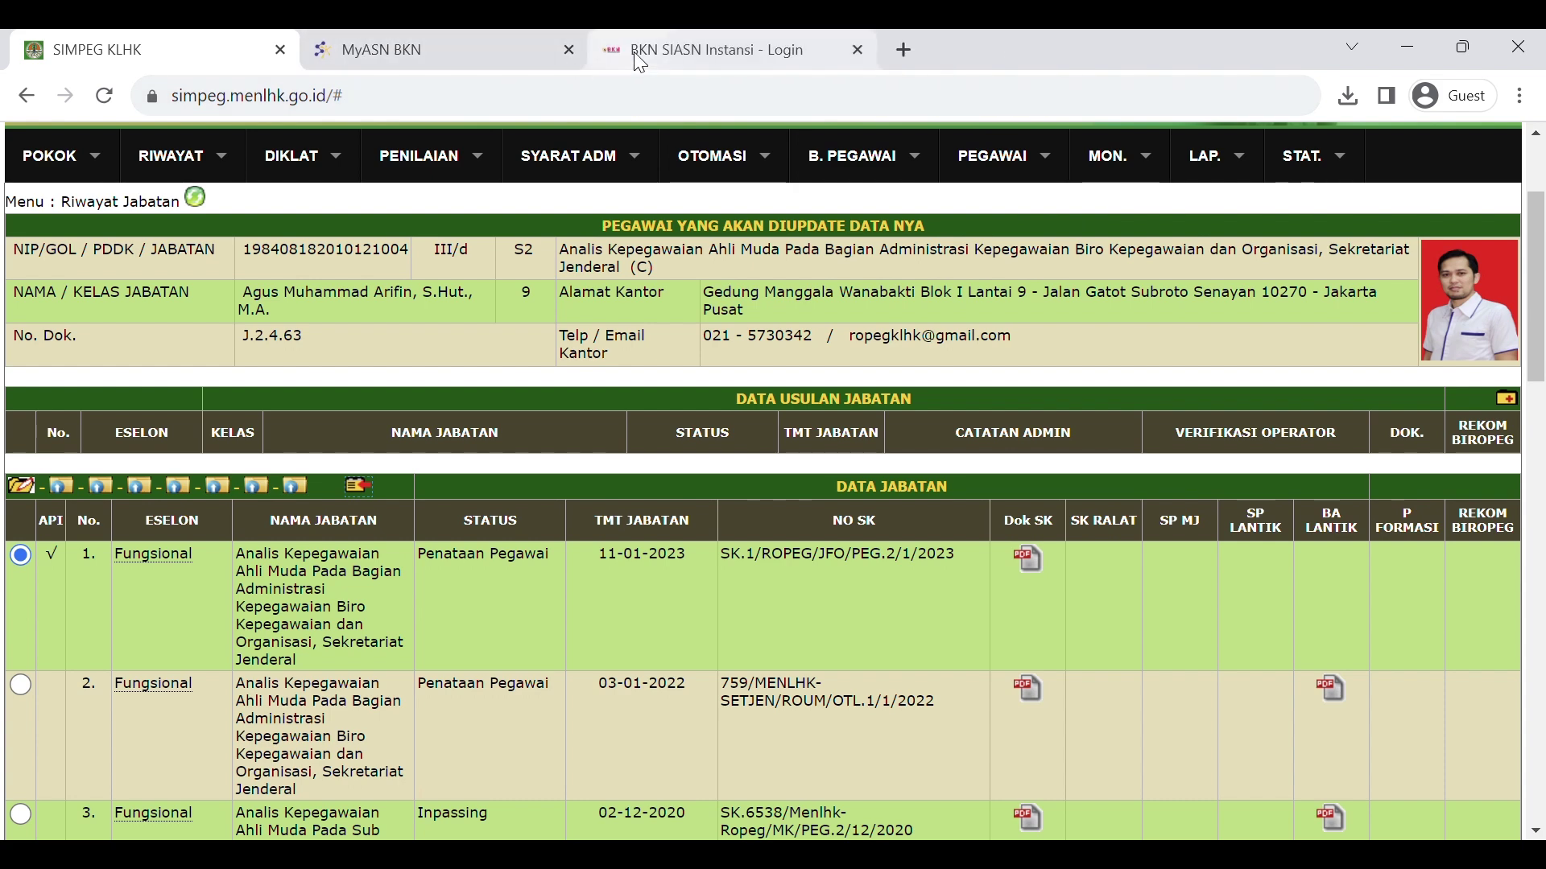
pyautogui.click(634, 51)
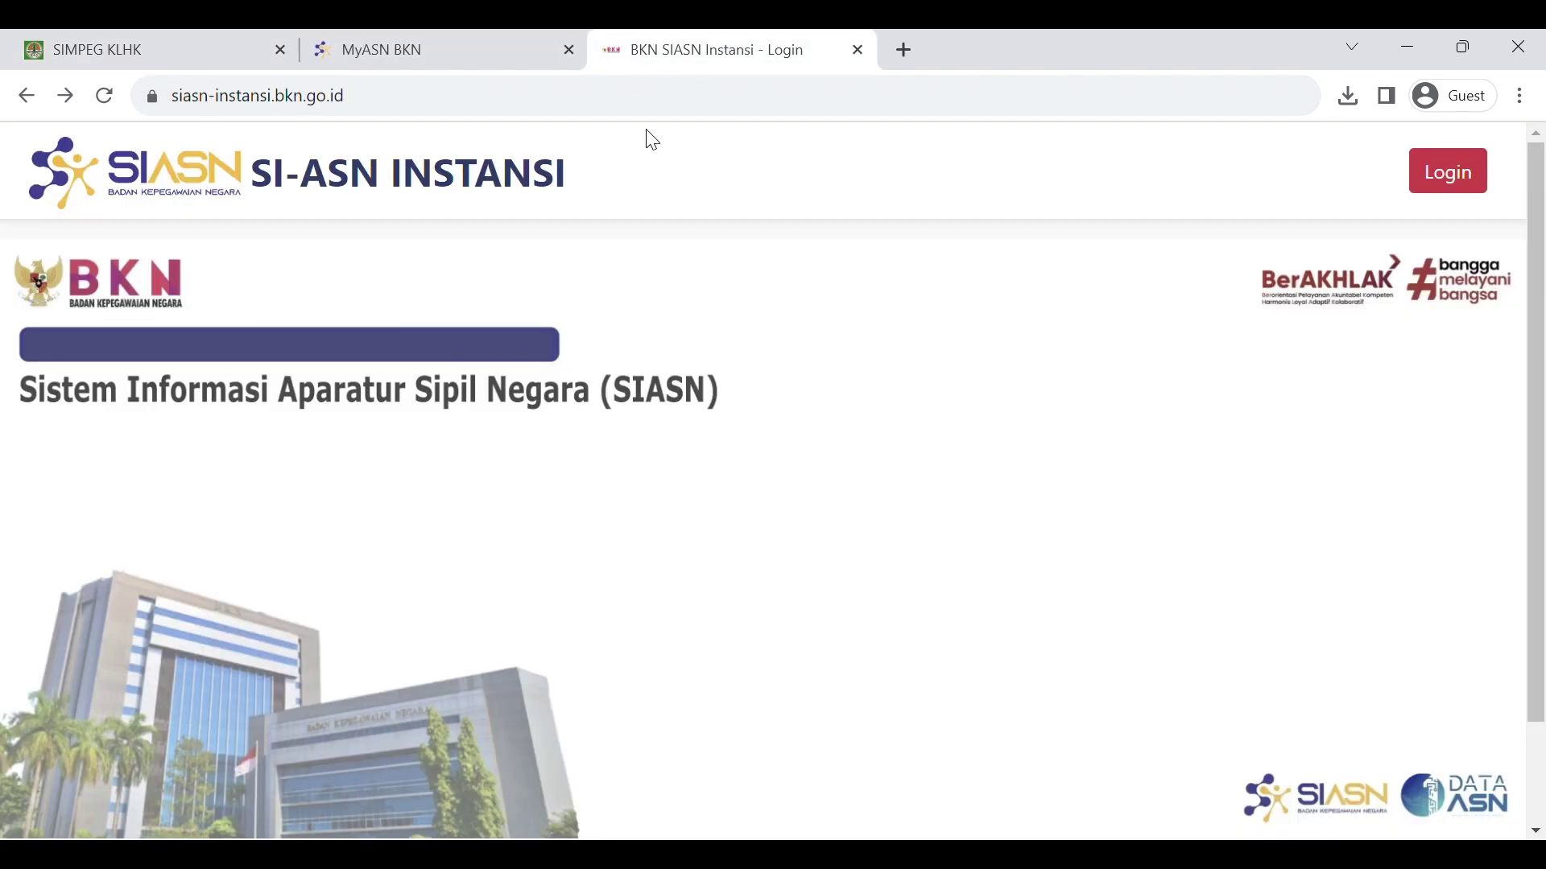
# Step: Sign in to SIASN Instansi with the employee's username and account password
pyautogui.click(1446, 194)
pyautogui.hotkey('ctrl', 'v')
pyautogui.click(687, 596)
pyautogui.write('•••••••••')
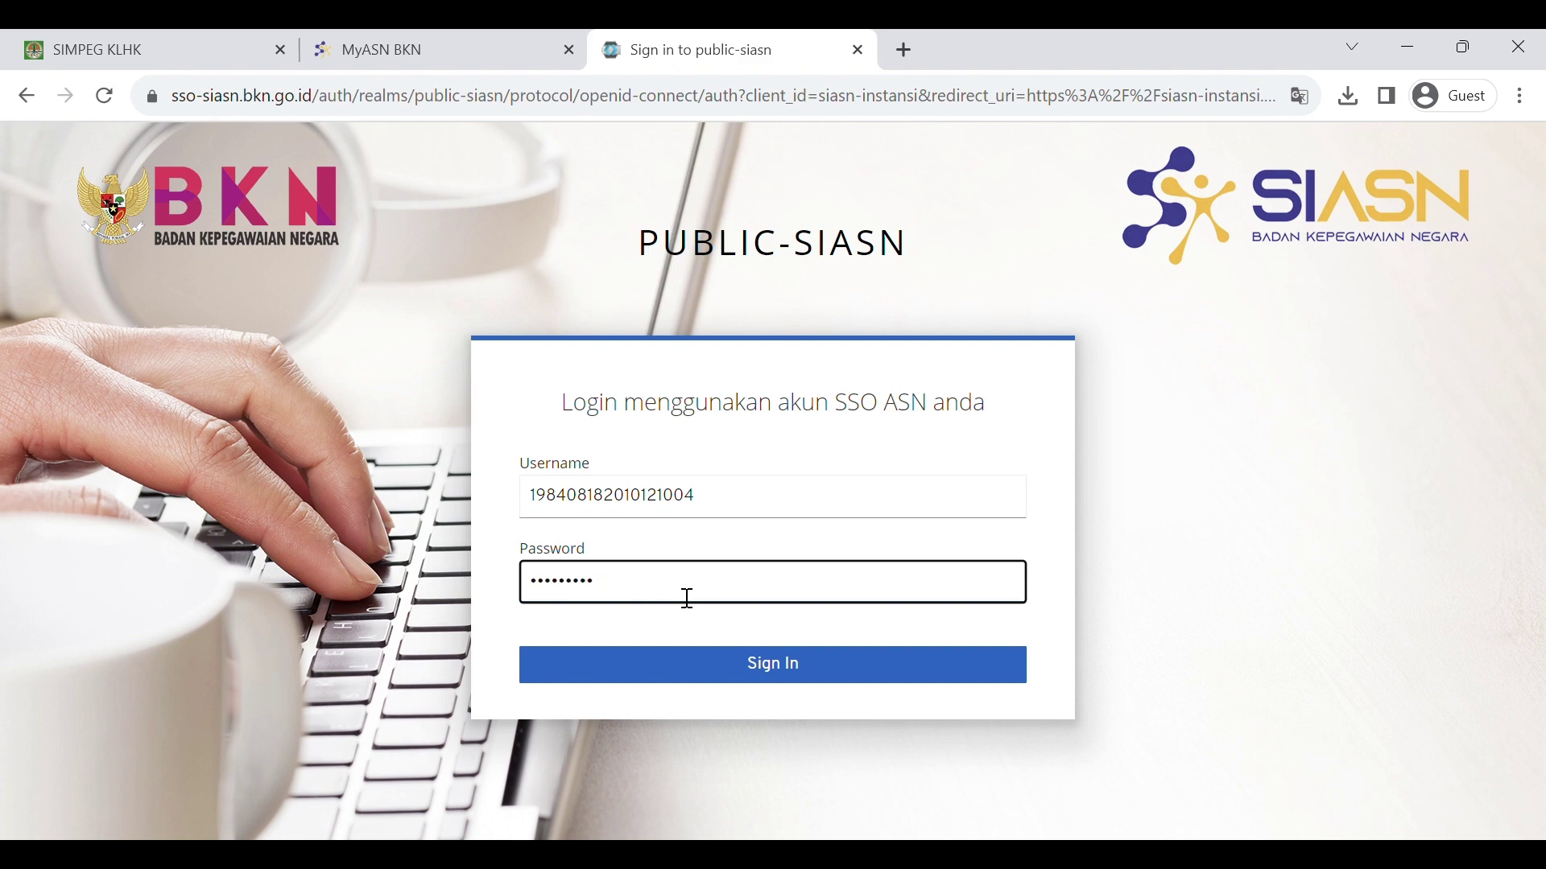
pyautogui.click(713, 674)
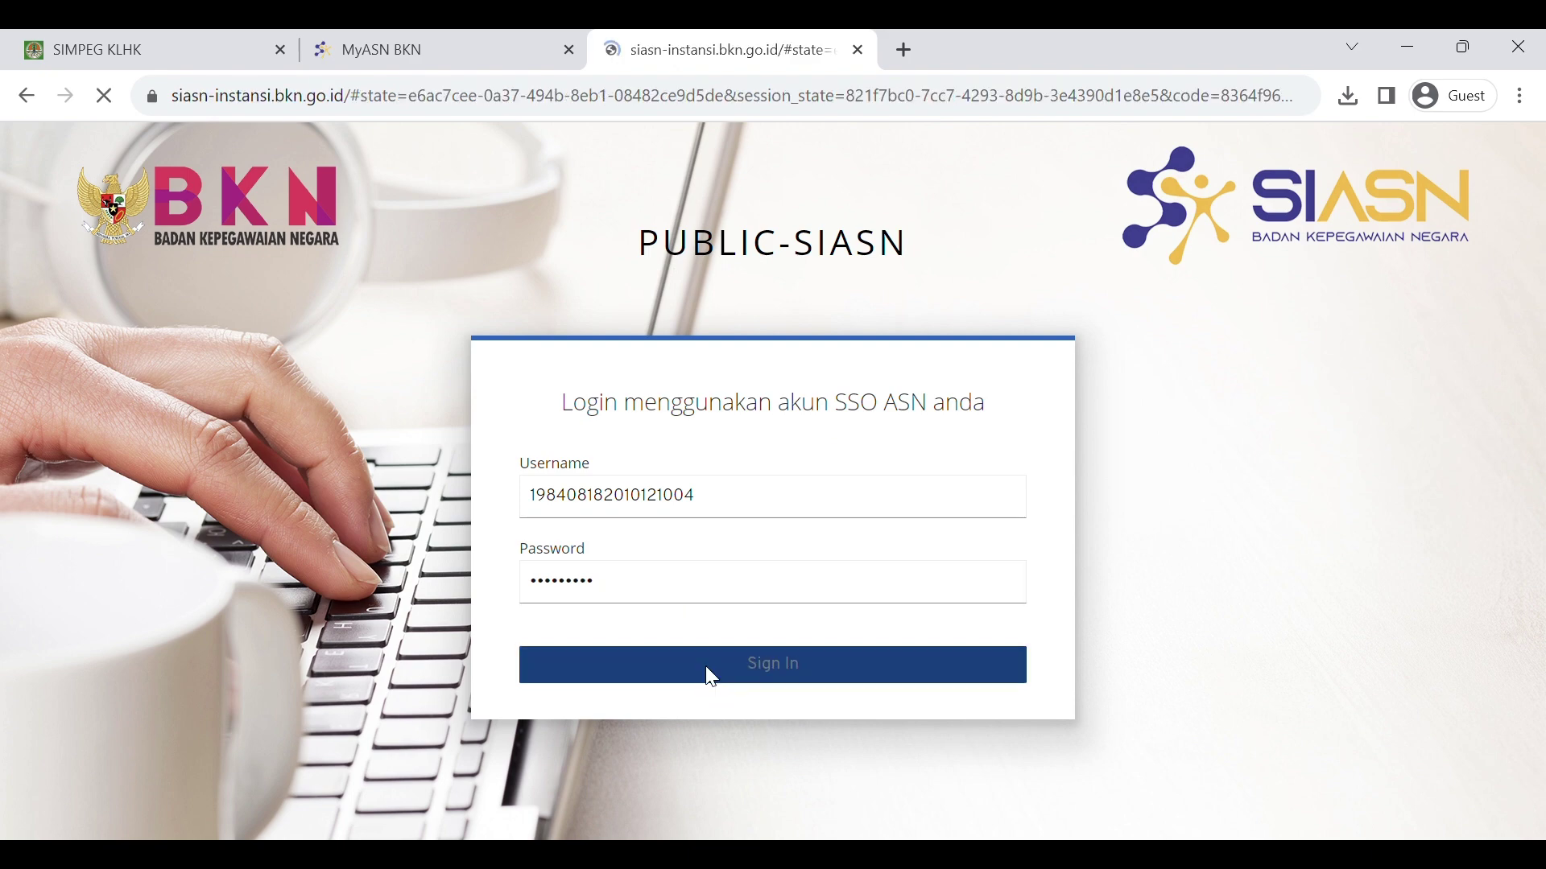
# Step: Open Profile Pegawai under Layanan Profile ASN and look up the employee by their new NIP
pyautogui.click(61, 194)
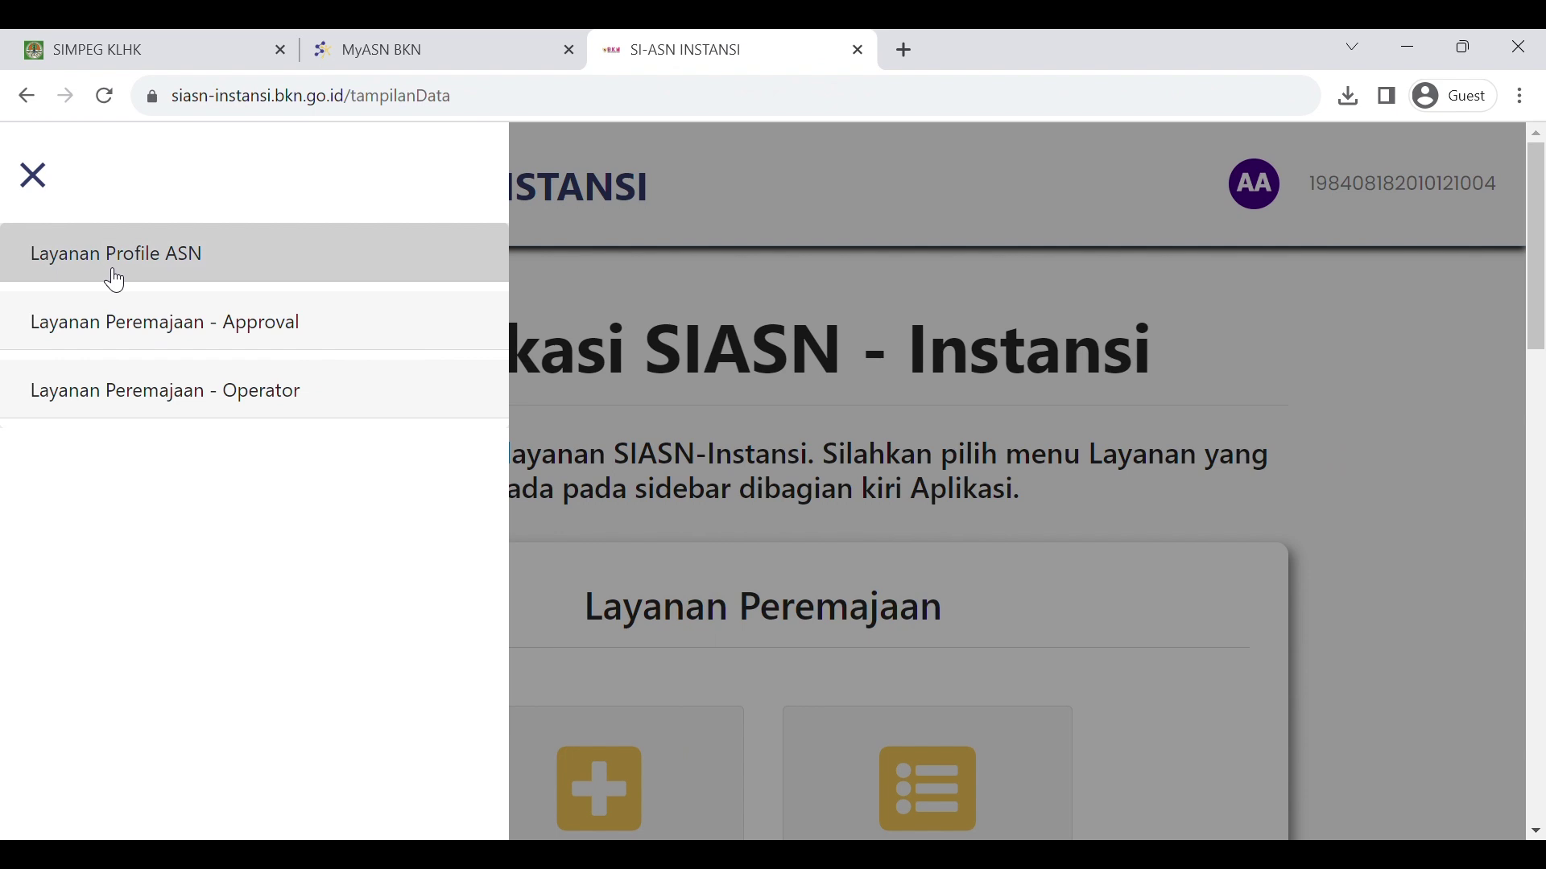
pyautogui.click(115, 280)
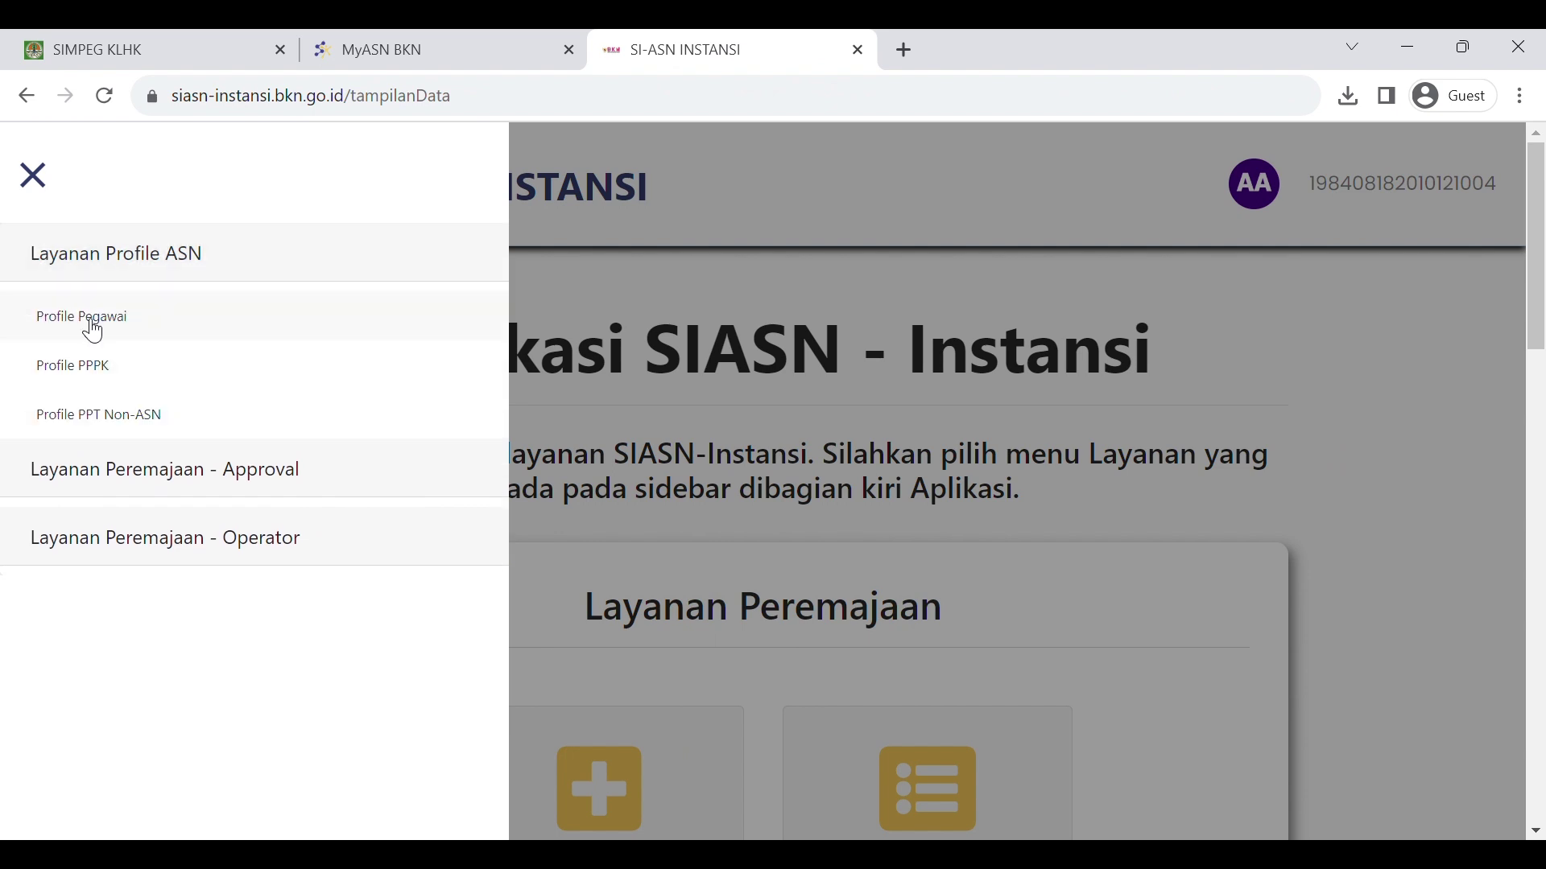
pyautogui.click(91, 326)
pyautogui.click(500, 492)
pyautogui.hotkey('ctrl', 'v')
pyautogui.click(636, 537)
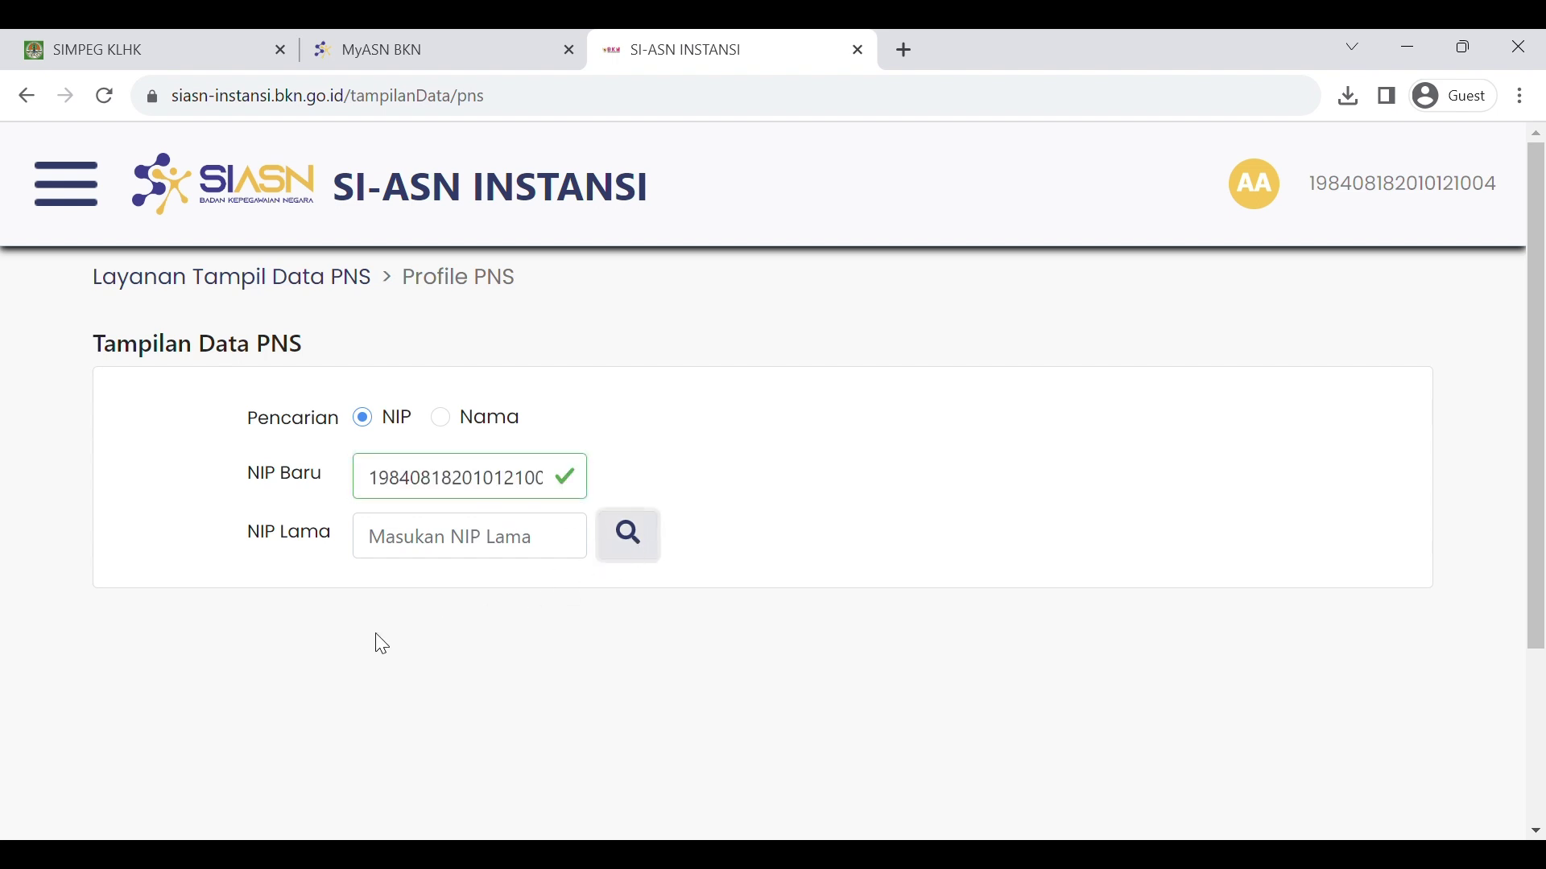
# Step: Show the employee's Jabatan records within Data Riwayat
pyautogui.hotkey('ctrl', '-')
pyautogui.hotkey('ctrl', '-')
pyautogui.click(268, 541)
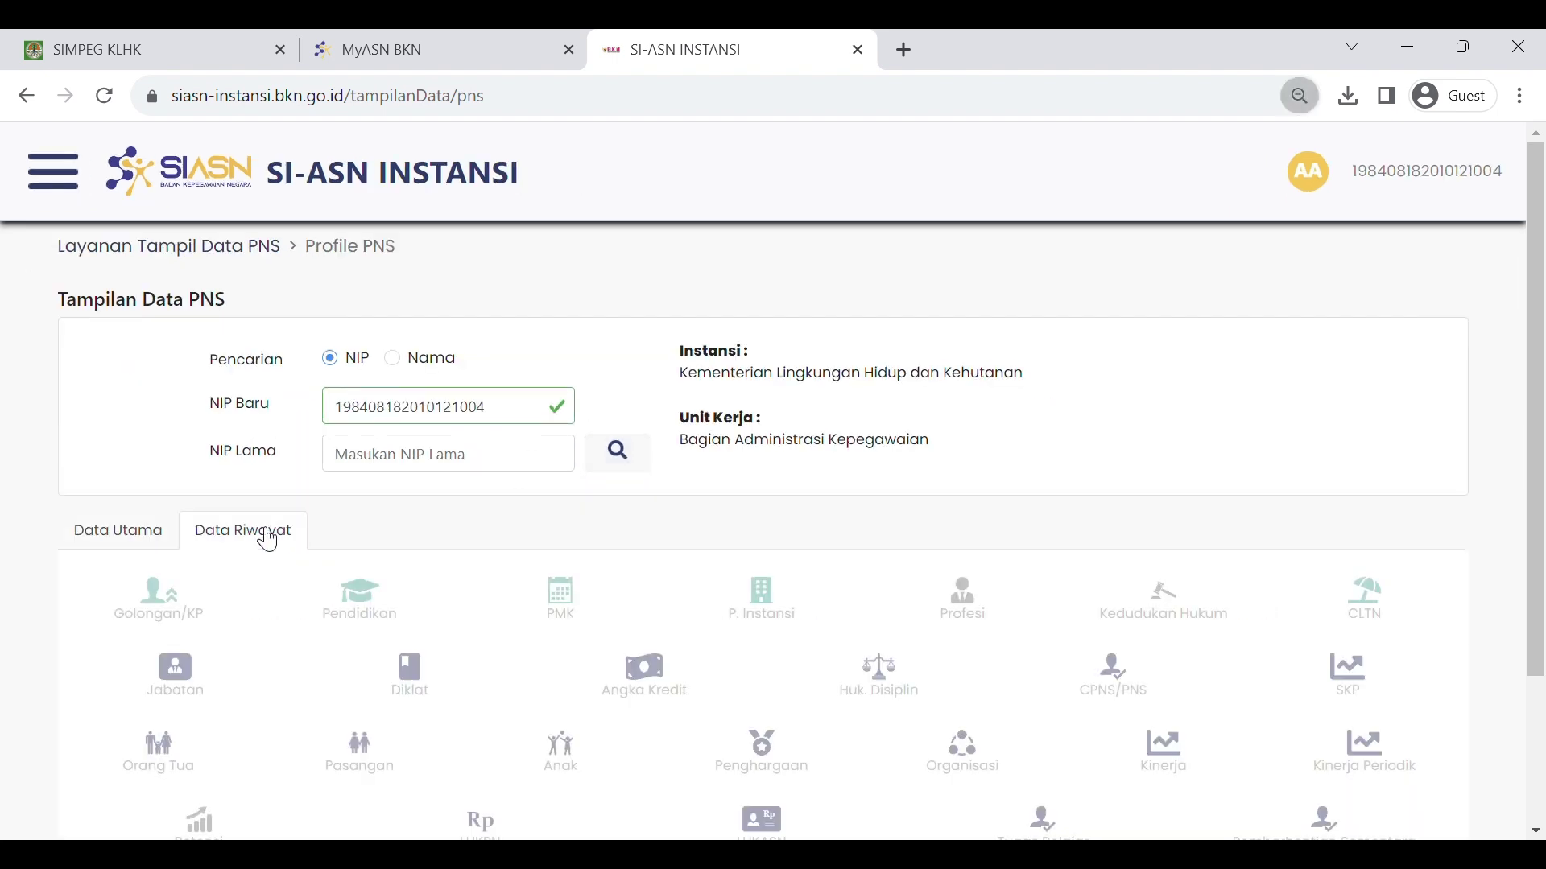
pyautogui.click(175, 678)
pyautogui.scroll(-5, 322, 588)
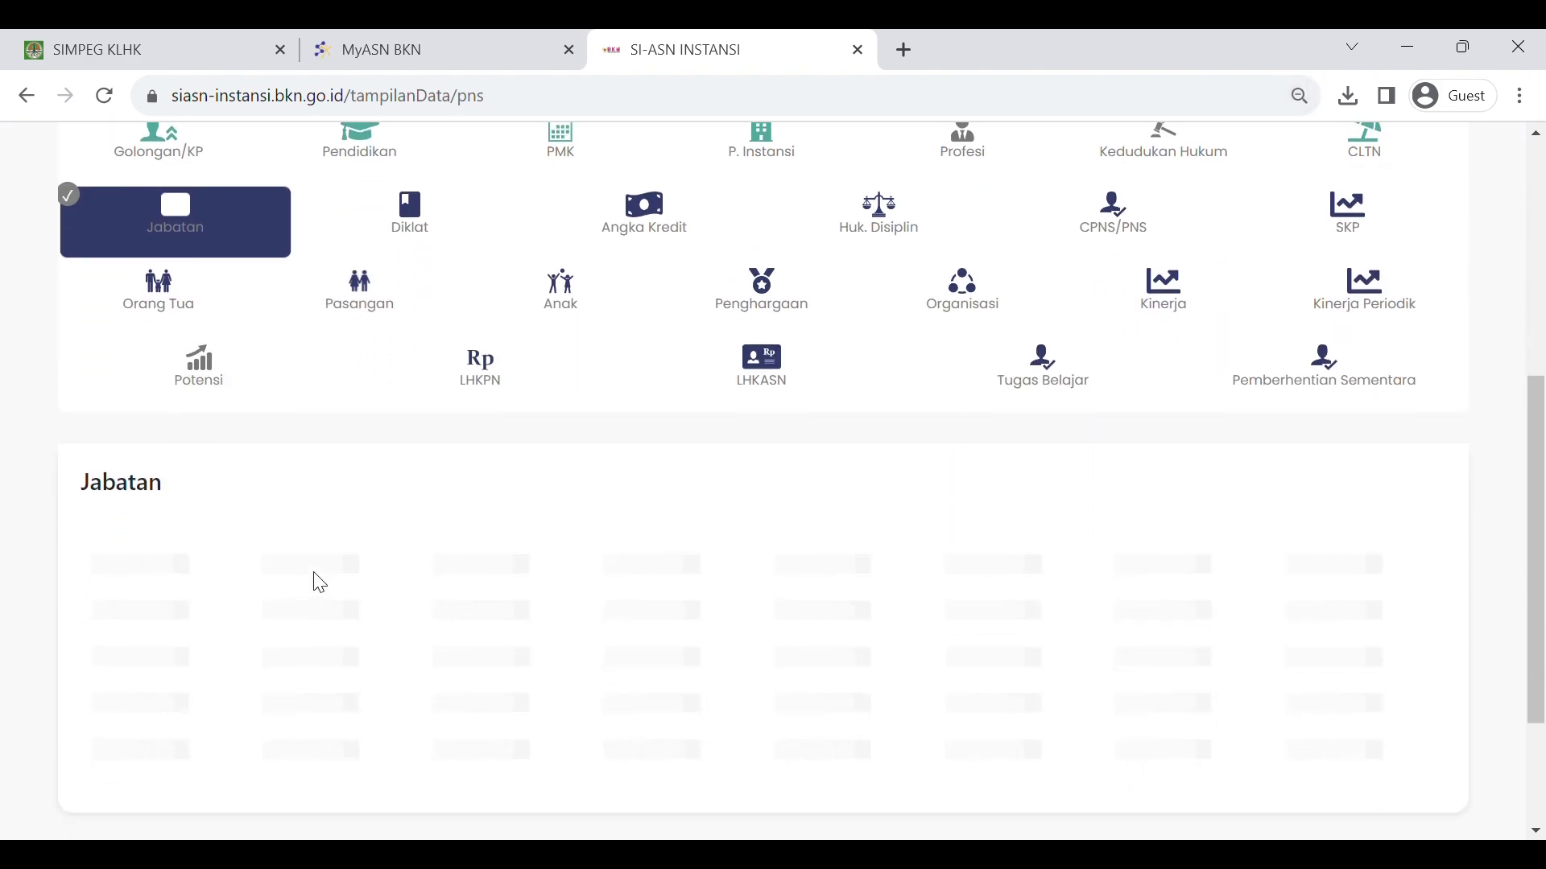
# Step: Check the Nomor SK and Unit Organisasi in the data preview of the 2023-01-11 position record
pyautogui.scroll(-3, 362, 588)
pyautogui.scroll(-6, 410, 594)
pyautogui.moveTo(822, 608); pyautogui.dragTo(1335, 614)
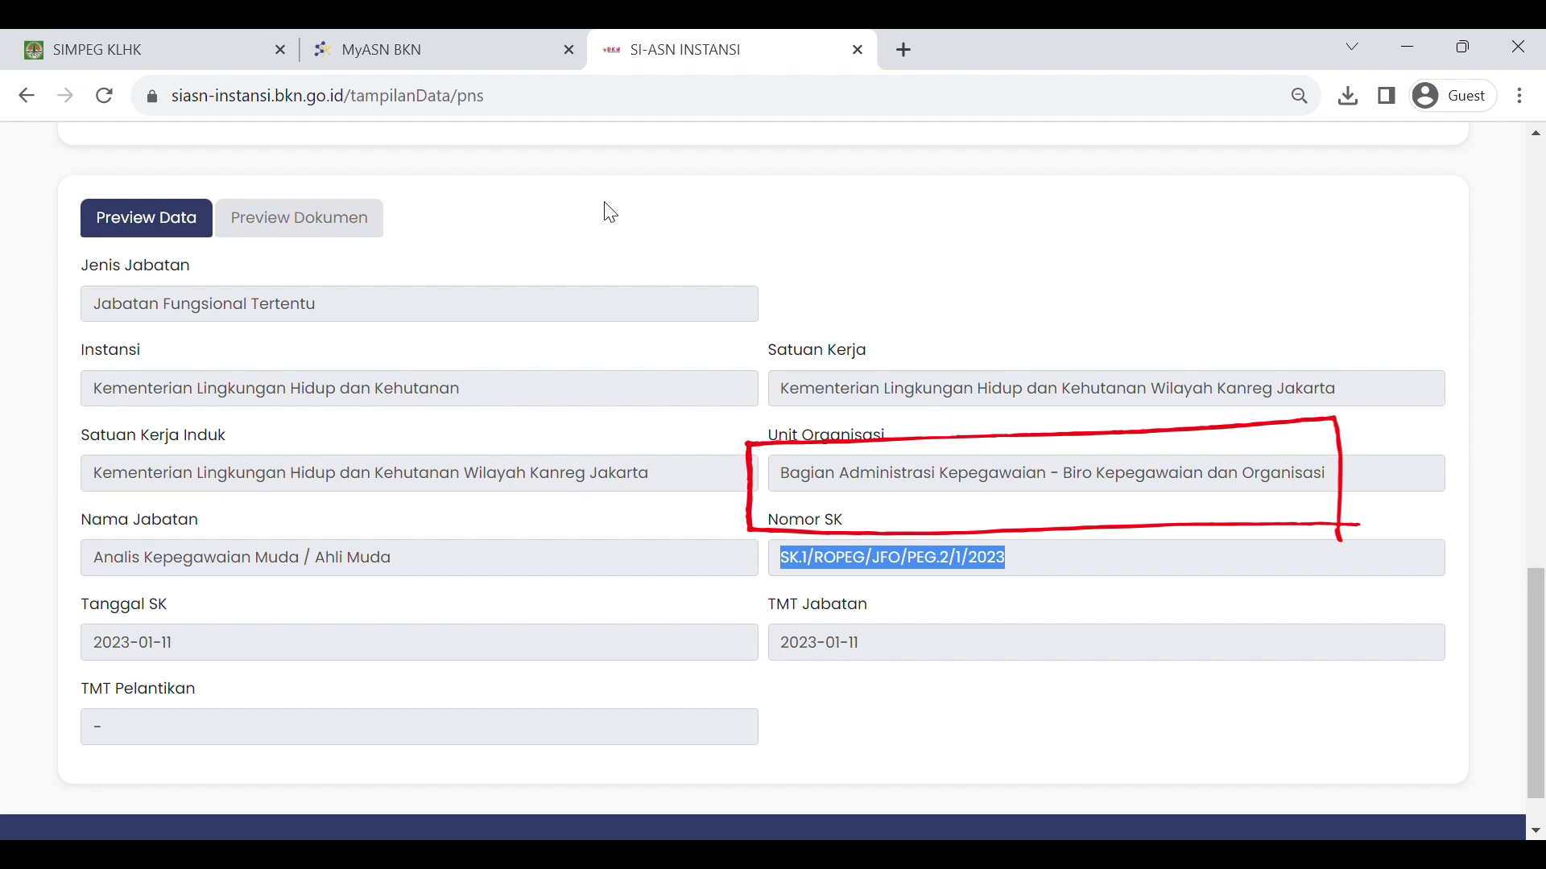
pyautogui.click(886, 283)
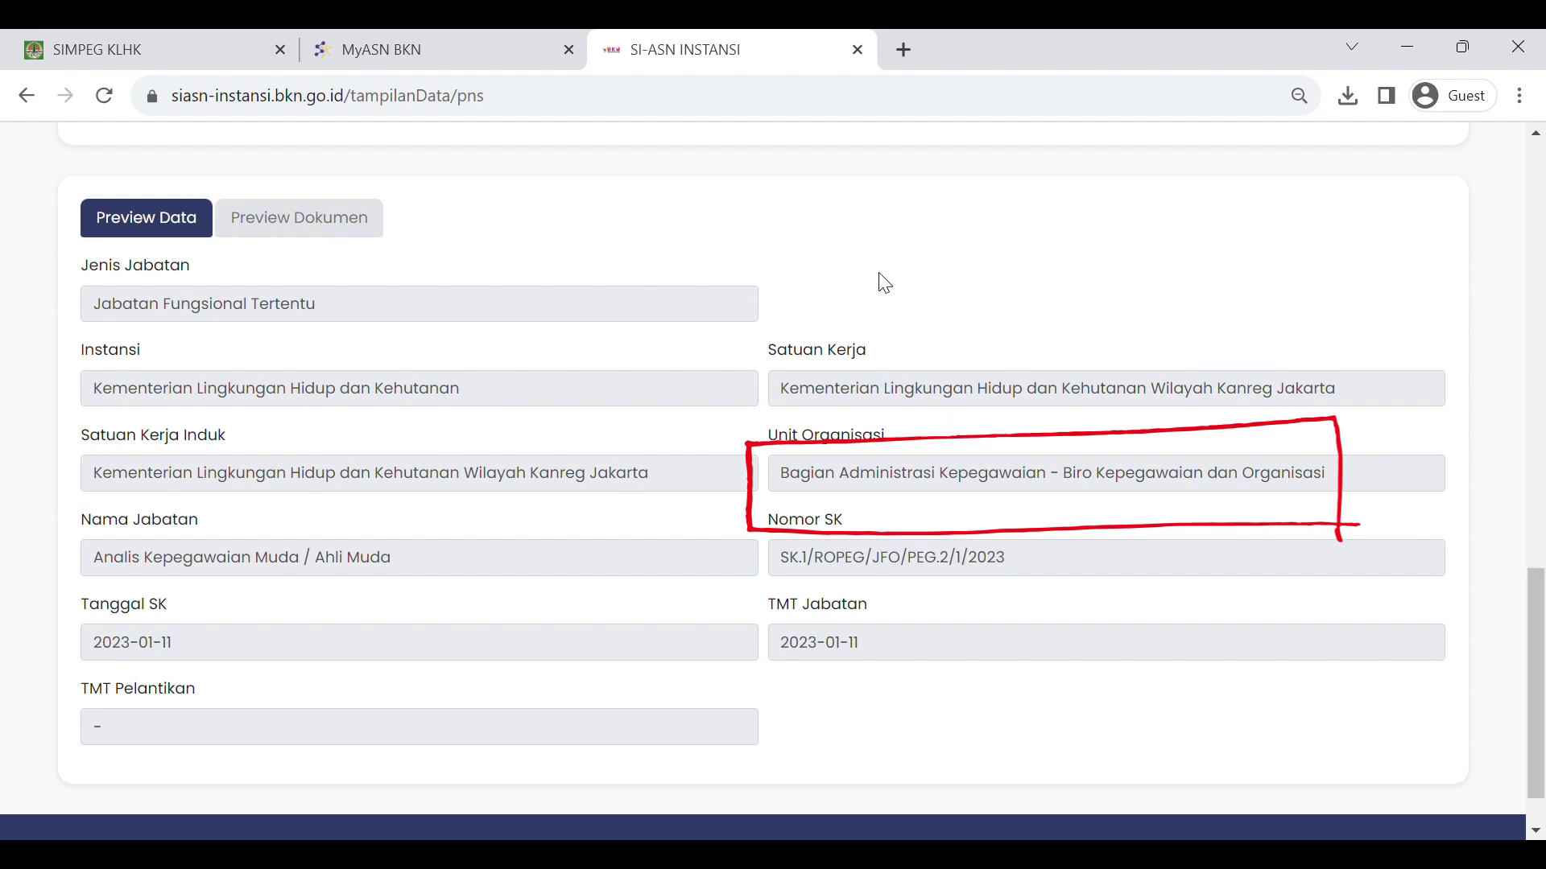
pyautogui.moveTo(785, 483); pyautogui.dragTo(1336, 502)
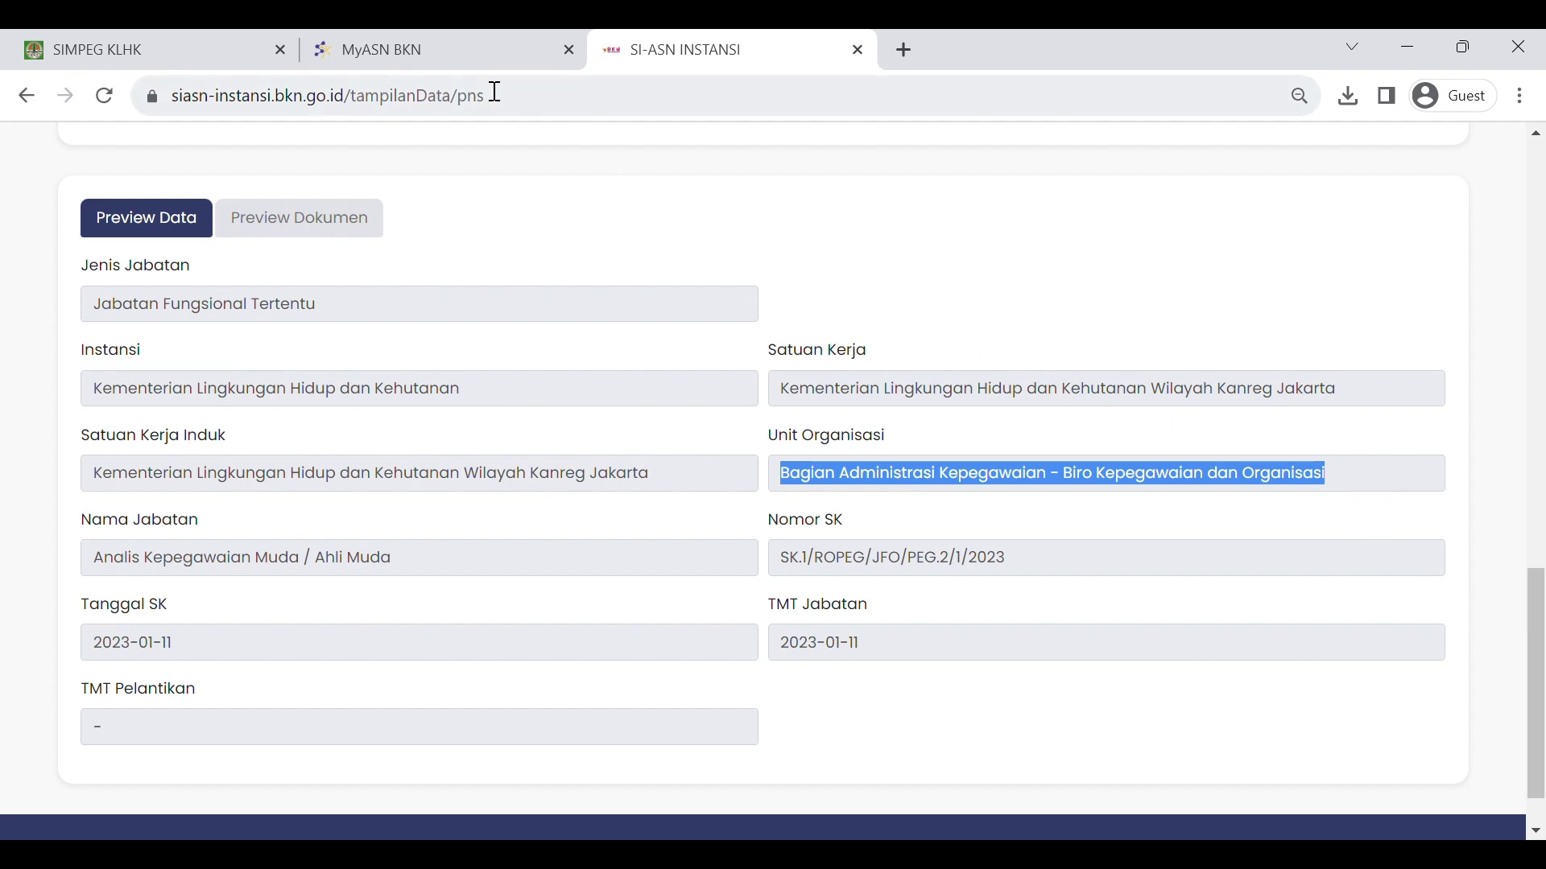
# Step: Switch to the MyASN BKN site and continue from its landing page to the MyASN application
pyautogui.click(445, 54)
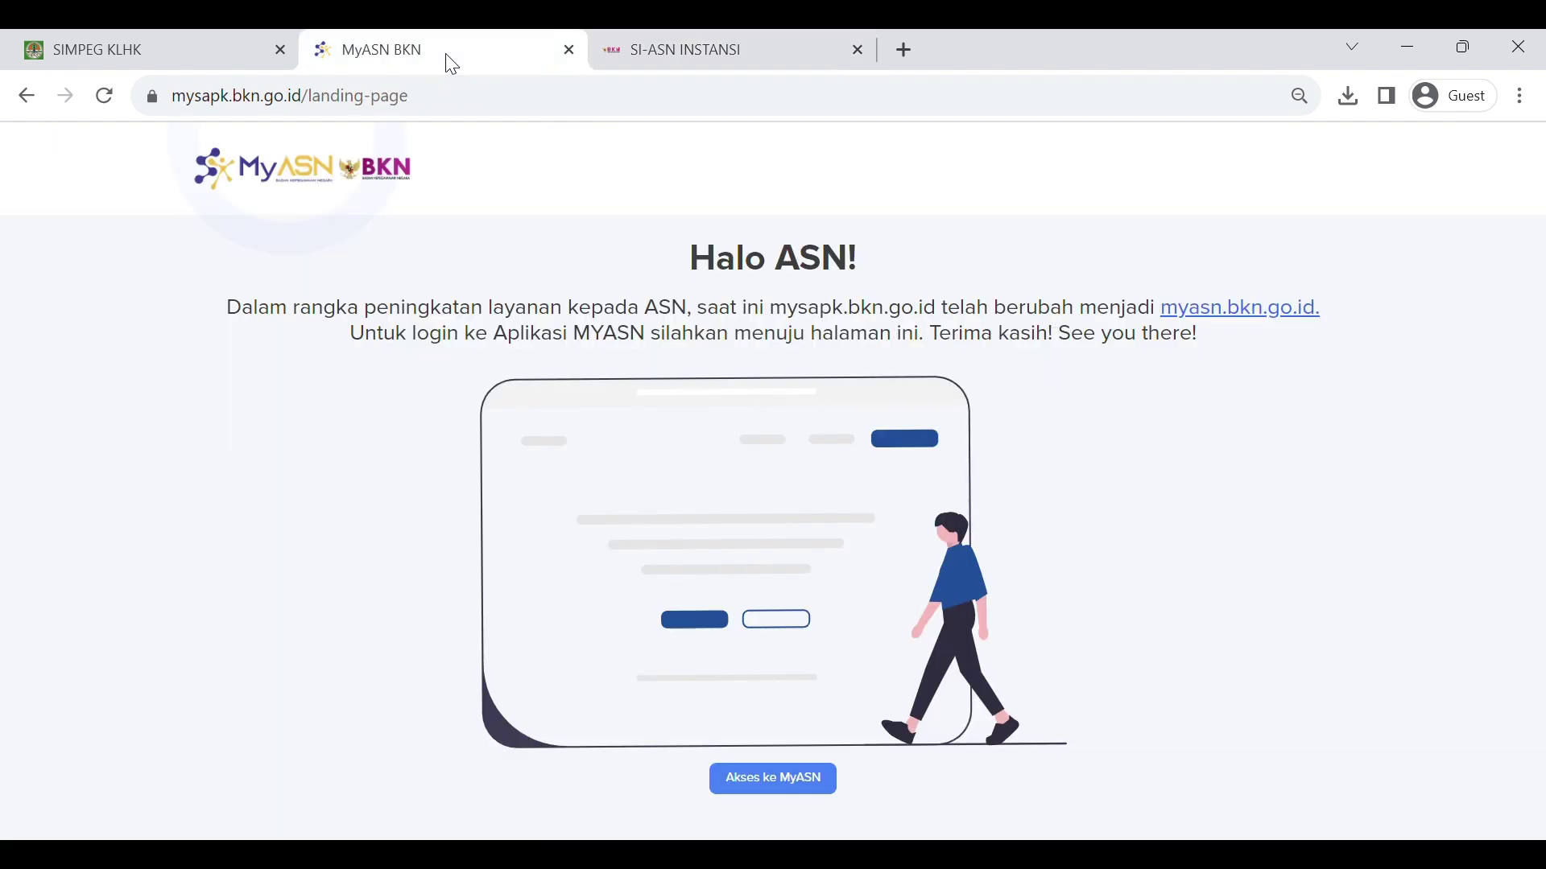
pyautogui.click(203, 104)
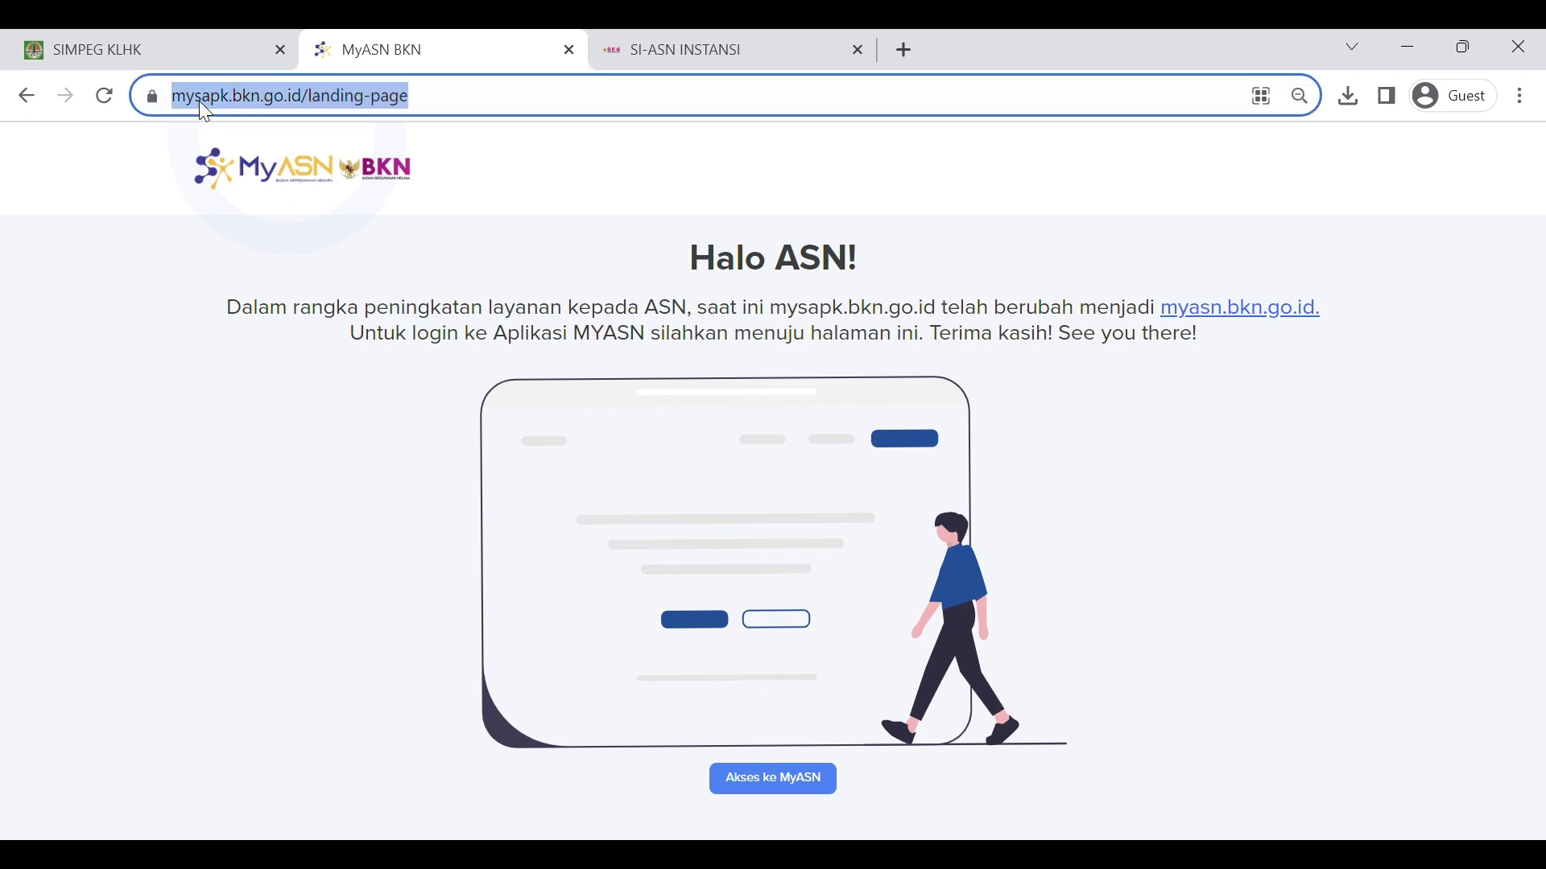
pyautogui.click(769, 779)
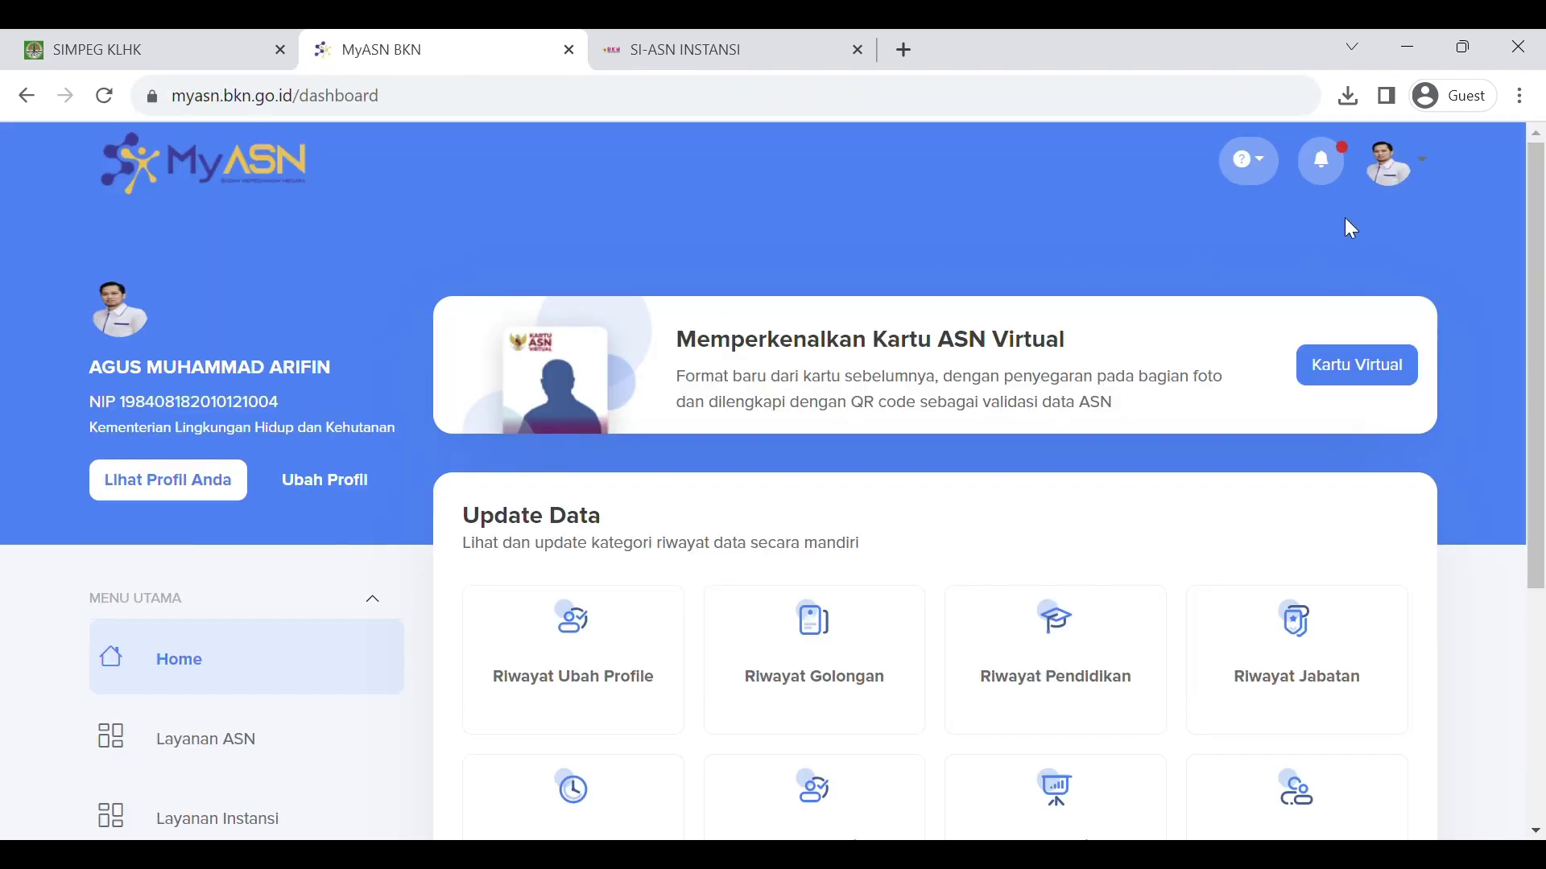
# Step: Log out of MyASN and sign in again with the employee's username and account password
pyautogui.click(1391, 196)
pyautogui.click(1305, 385)
pyautogui.click(216, 443)
pyautogui.hotkey('ctrl', 'v')
pyautogui.click(682, 598)
pyautogui.write('*******')
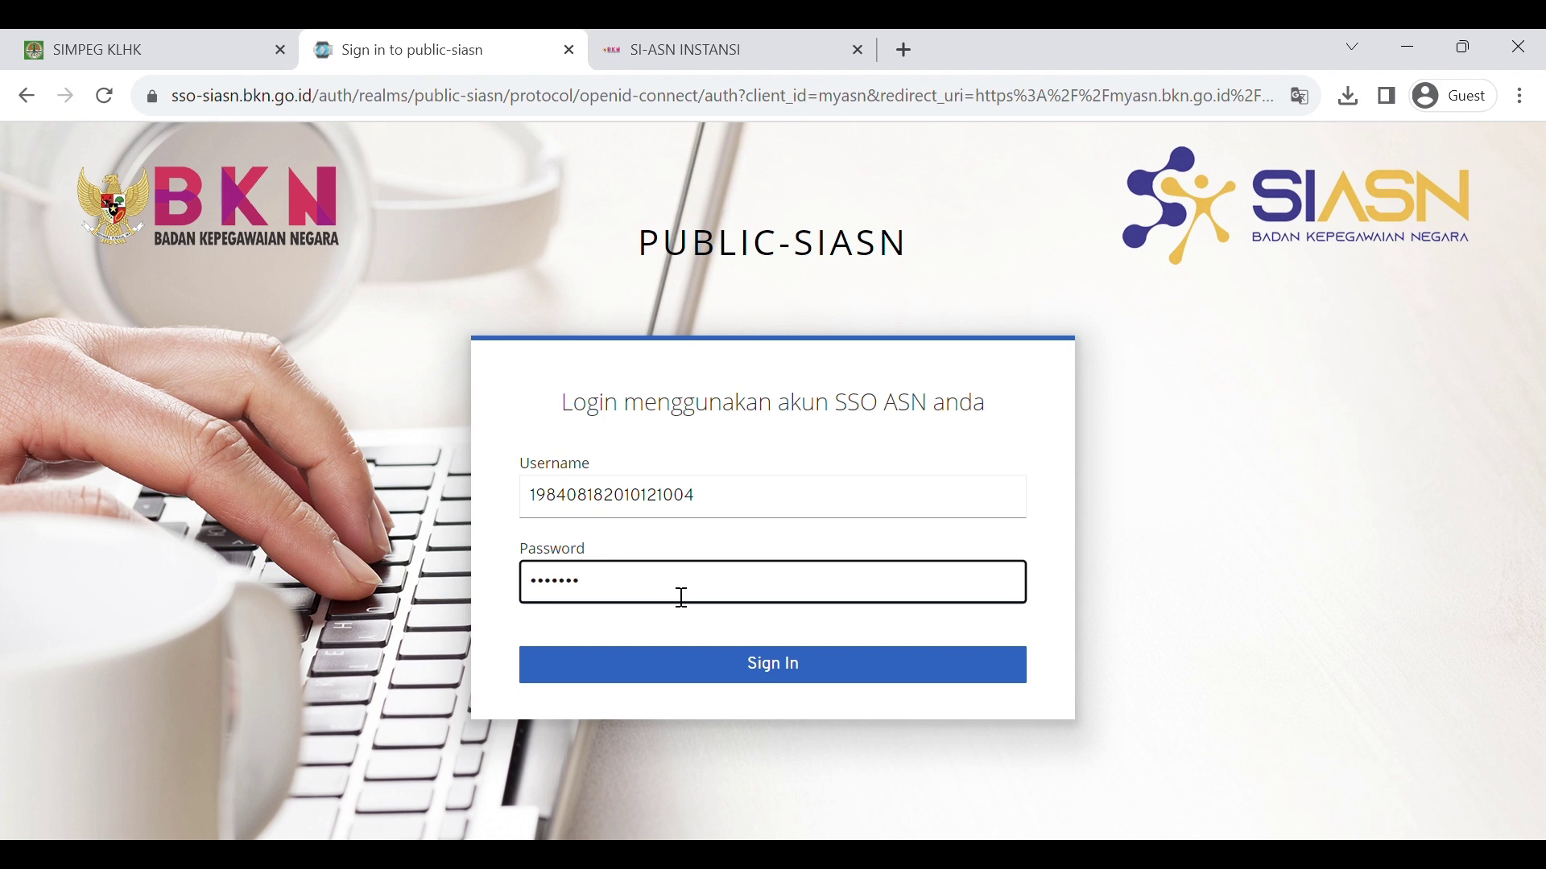
pyautogui.write('***')
pyautogui.click(701, 666)
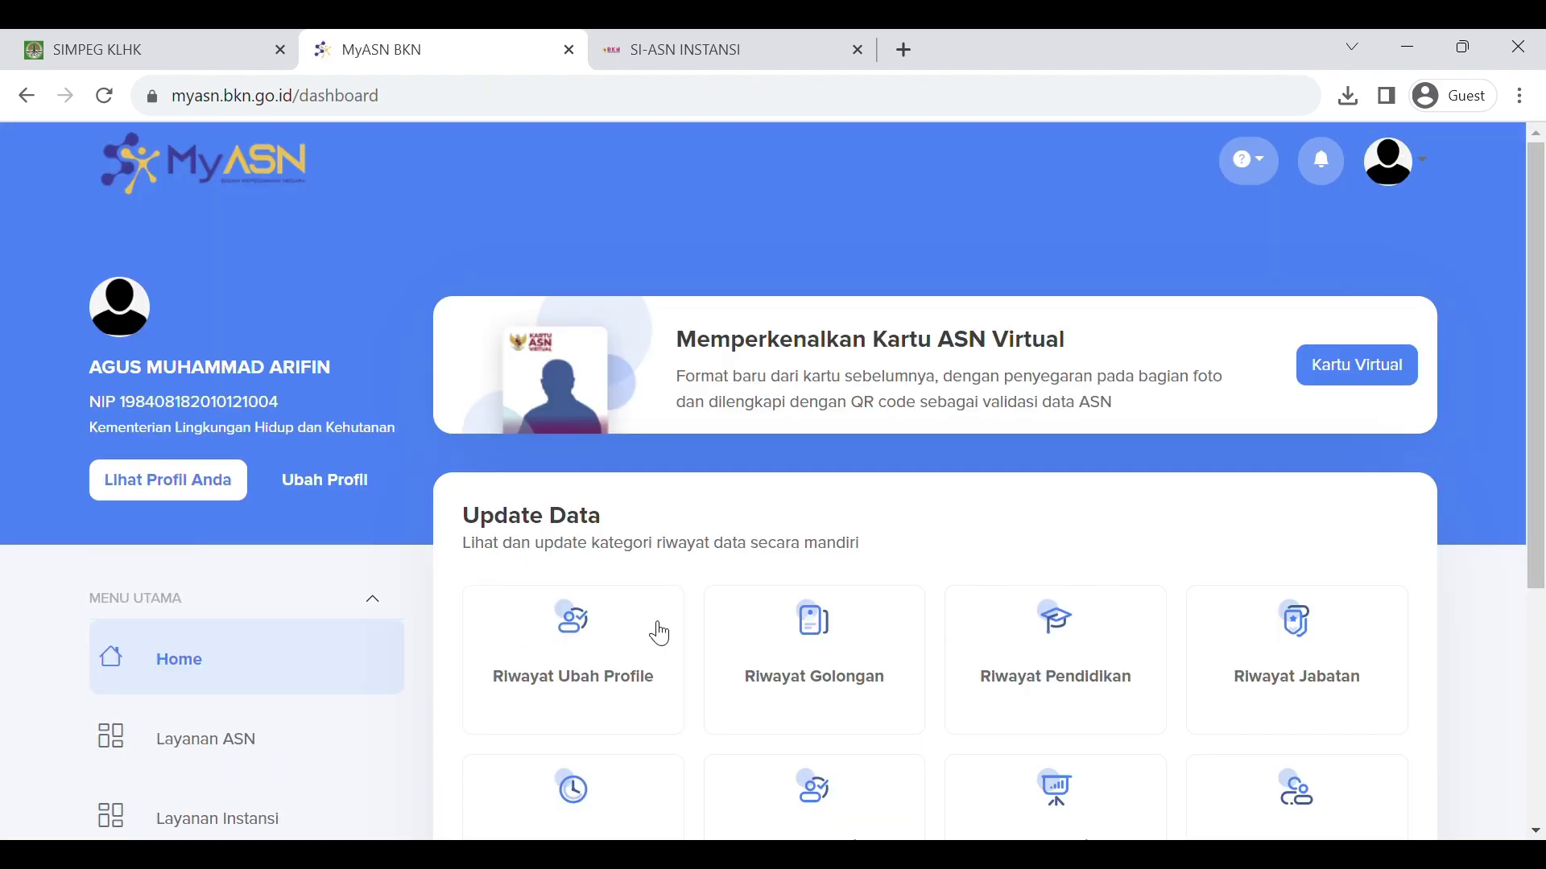
# Step: Open the Kartu ASN Virtual and view the card in landscape layout
pyautogui.moveTo(1541, 380); pyautogui.dragTo(1542, 402)
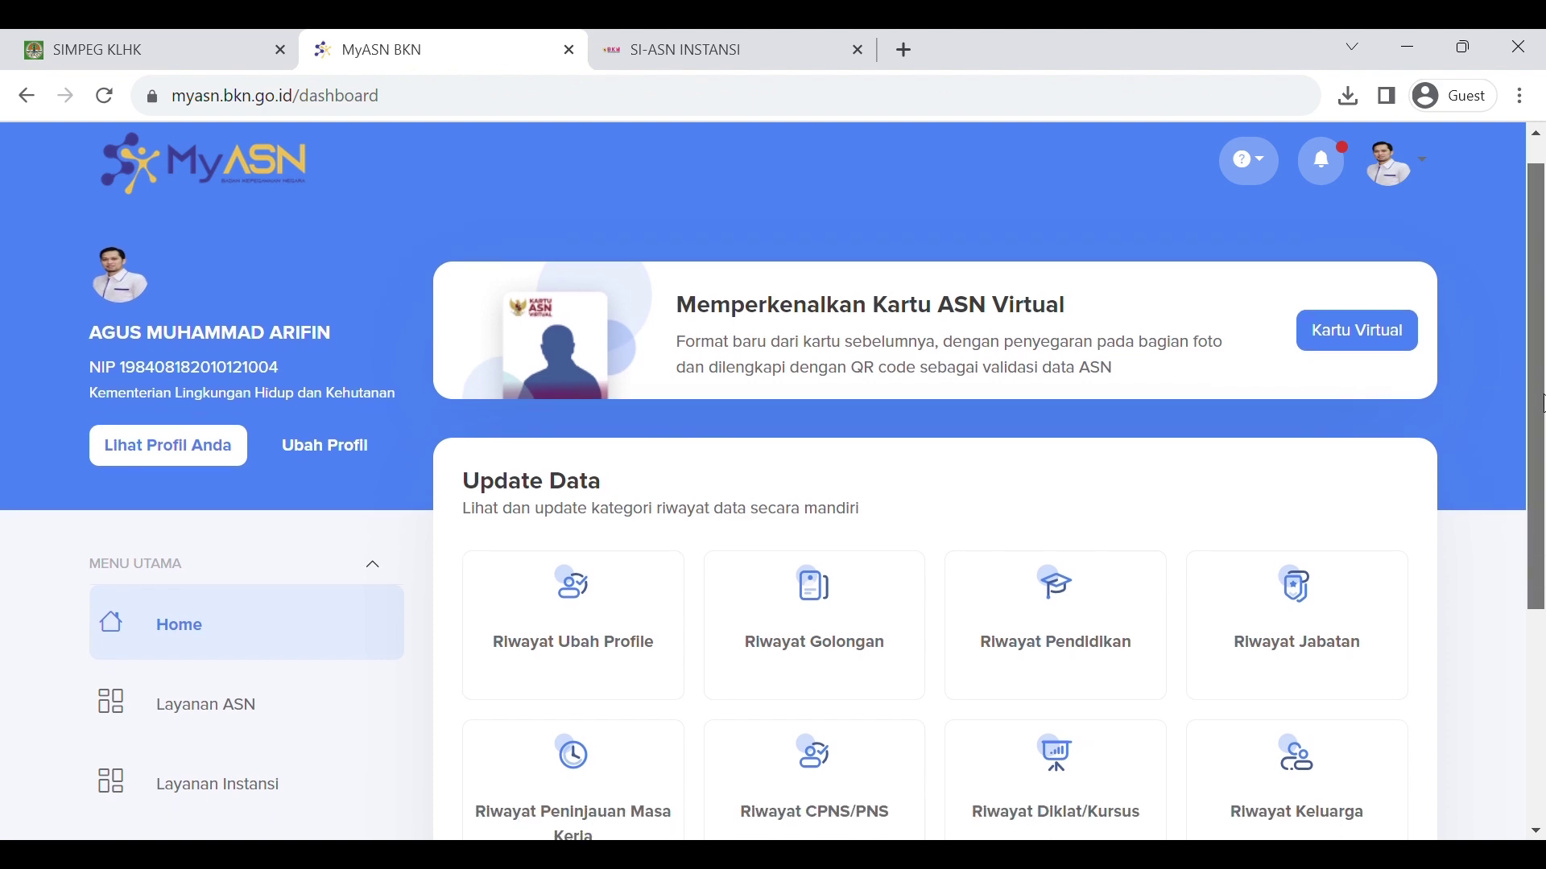
pyautogui.hotkey('ctrl', '-')
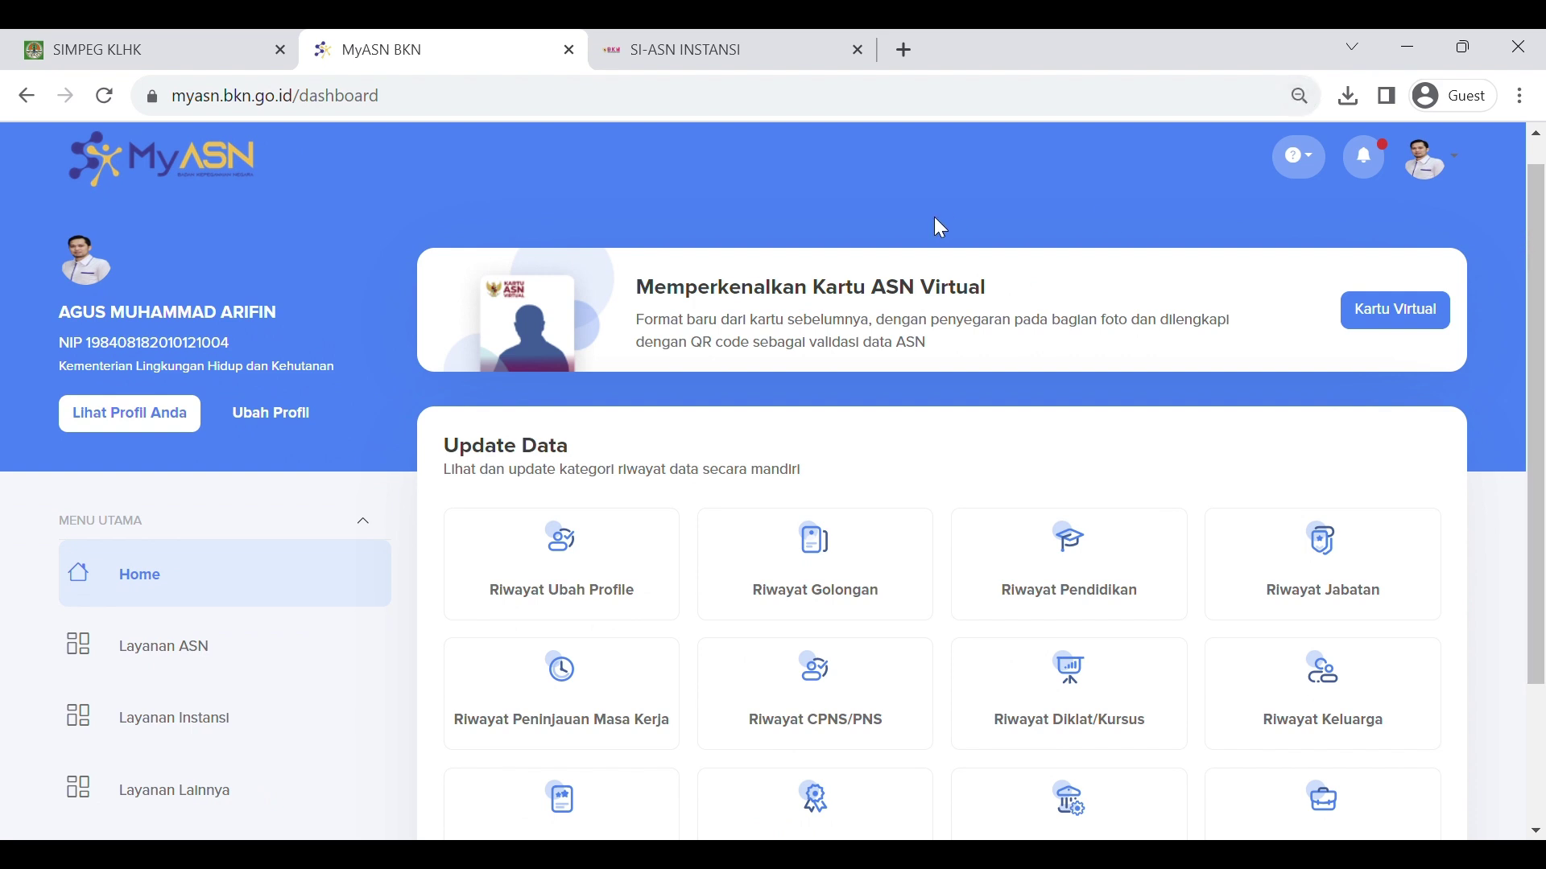
pyautogui.moveTo(636, 288); pyautogui.dragTo(1007, 308)
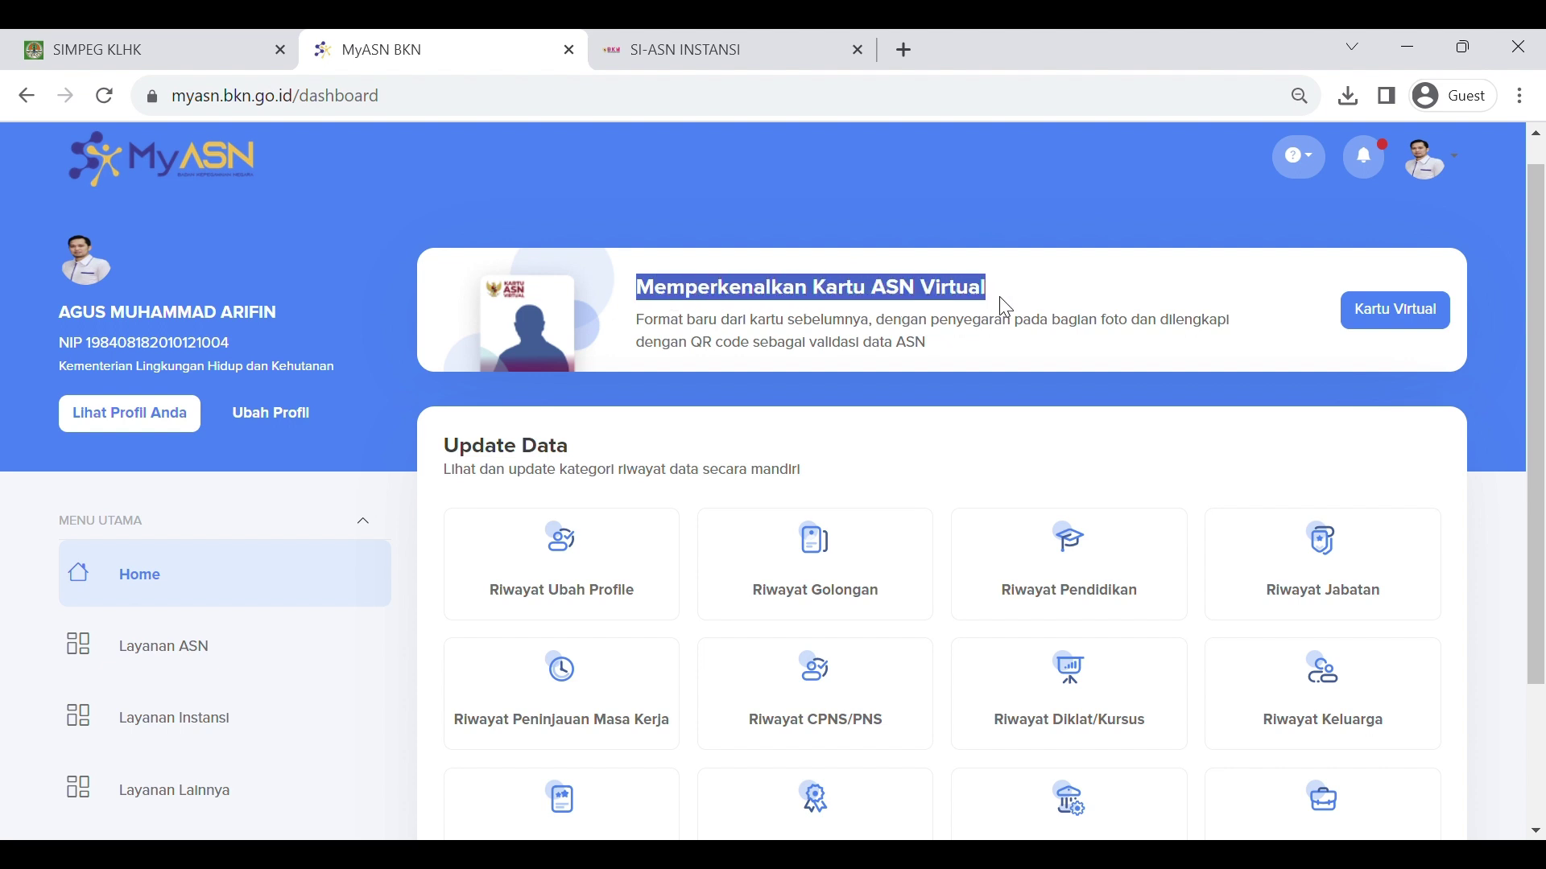
pyautogui.click(1006, 308)
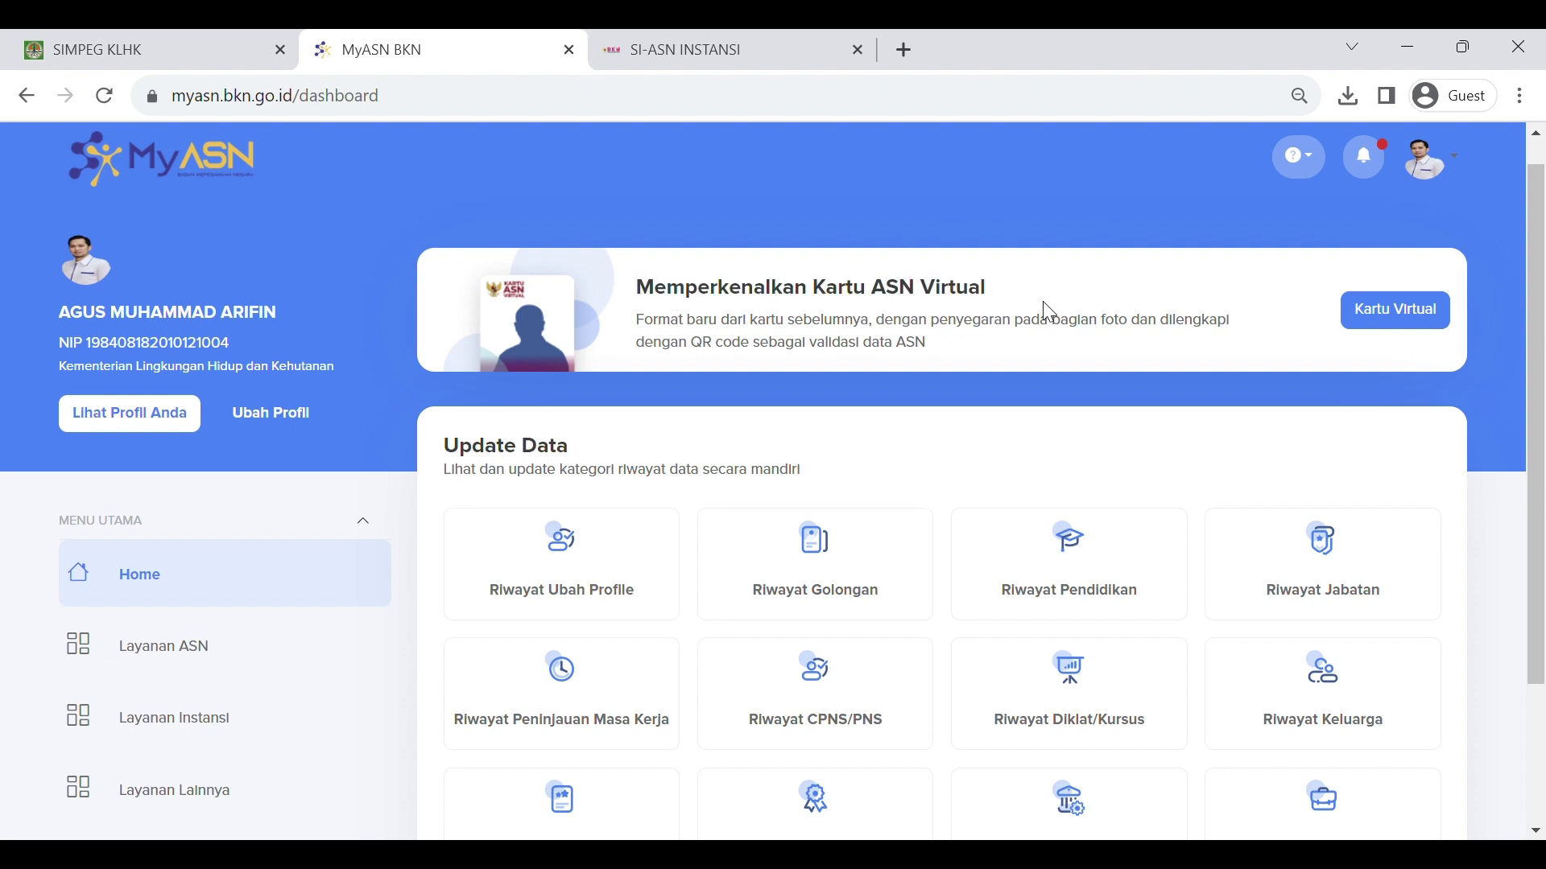
pyautogui.click(1404, 313)
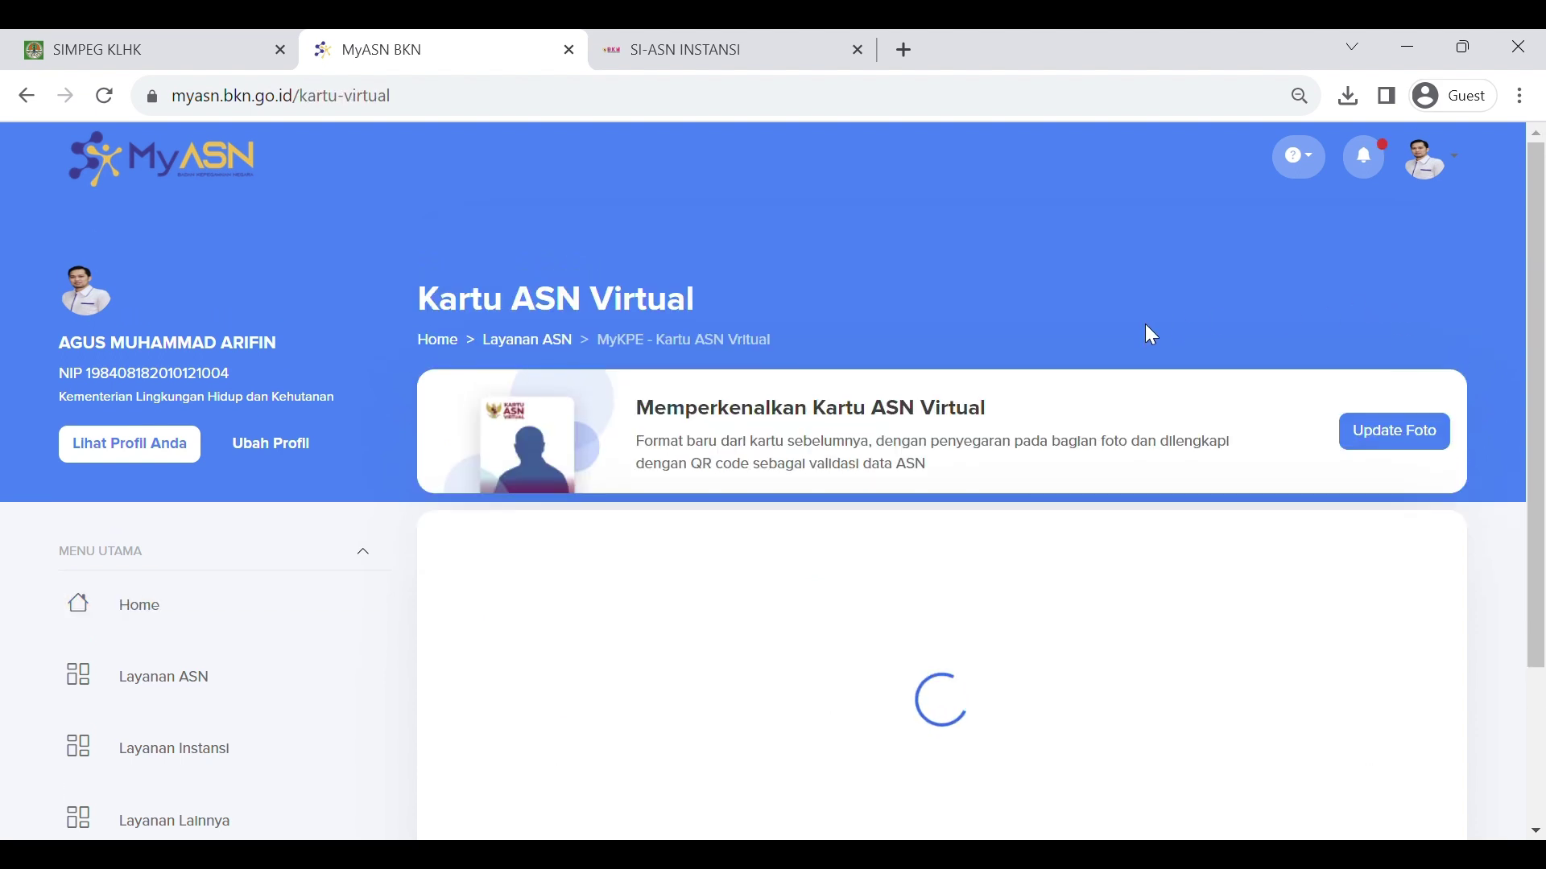
pyautogui.scroll(-3, 1159, 334)
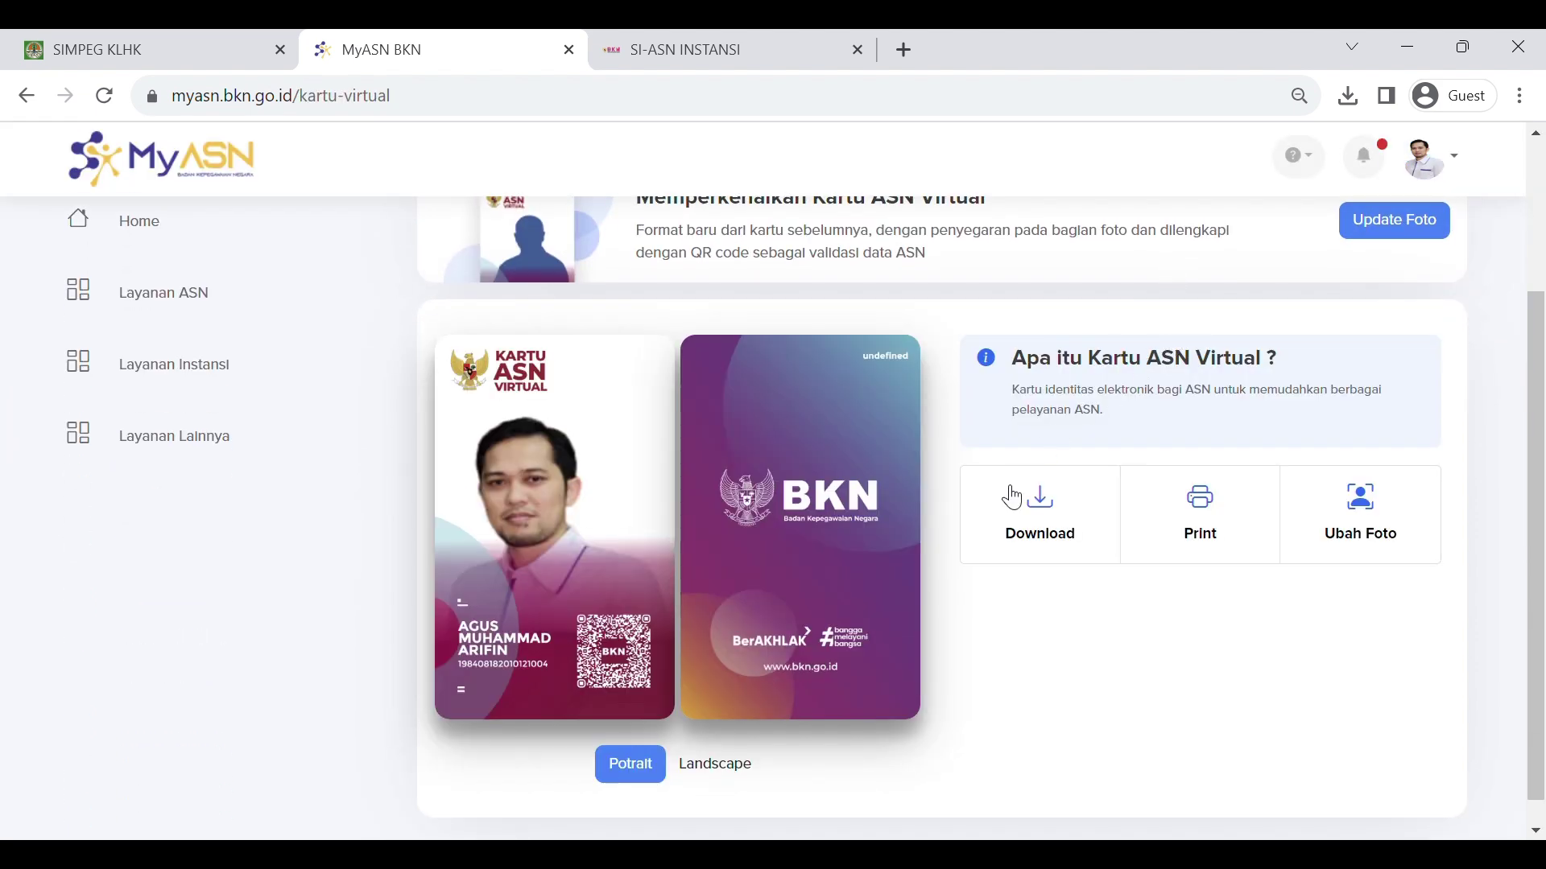
pyautogui.click(716, 769)
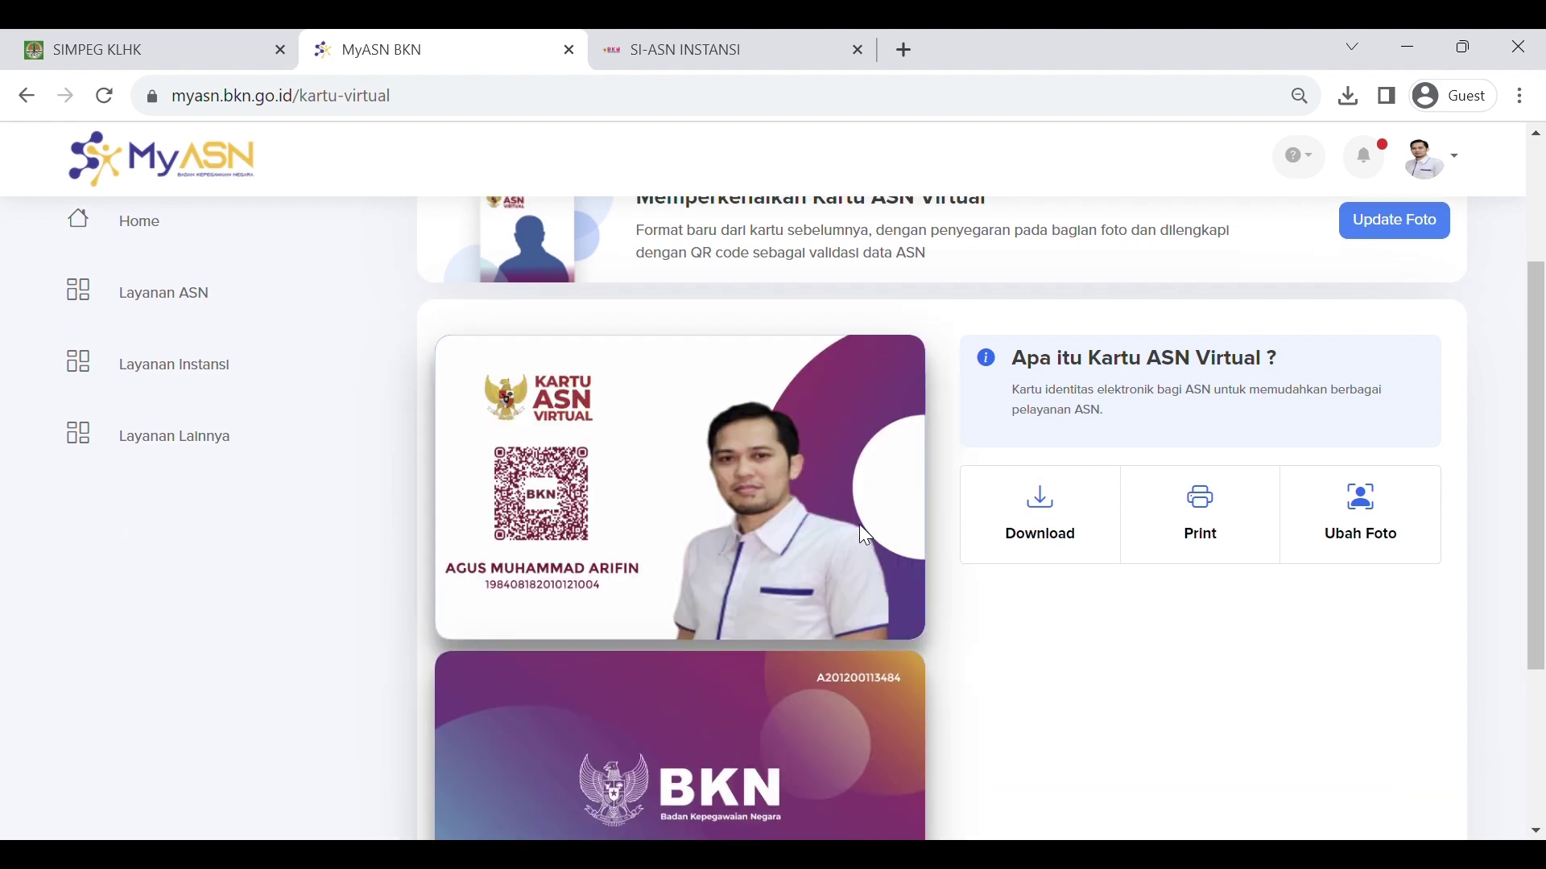
pyautogui.moveTo(1538, 478); pyautogui.dragTo(1536, 340)
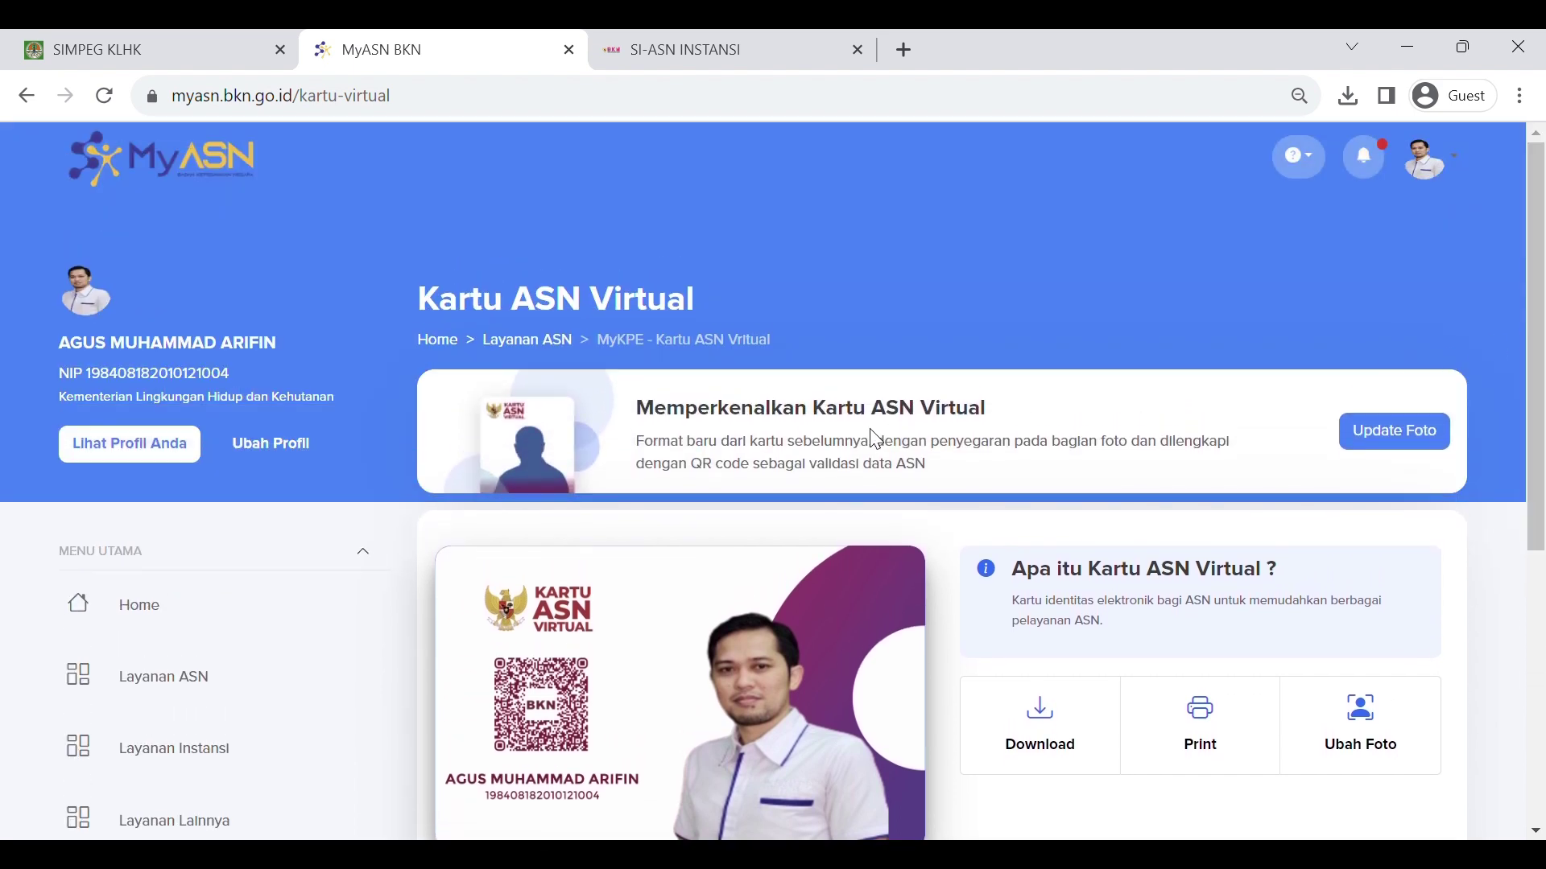
# Step: Return to the MyASN home page and open the Riwayat Jabatan list
pyautogui.click(302, 609)
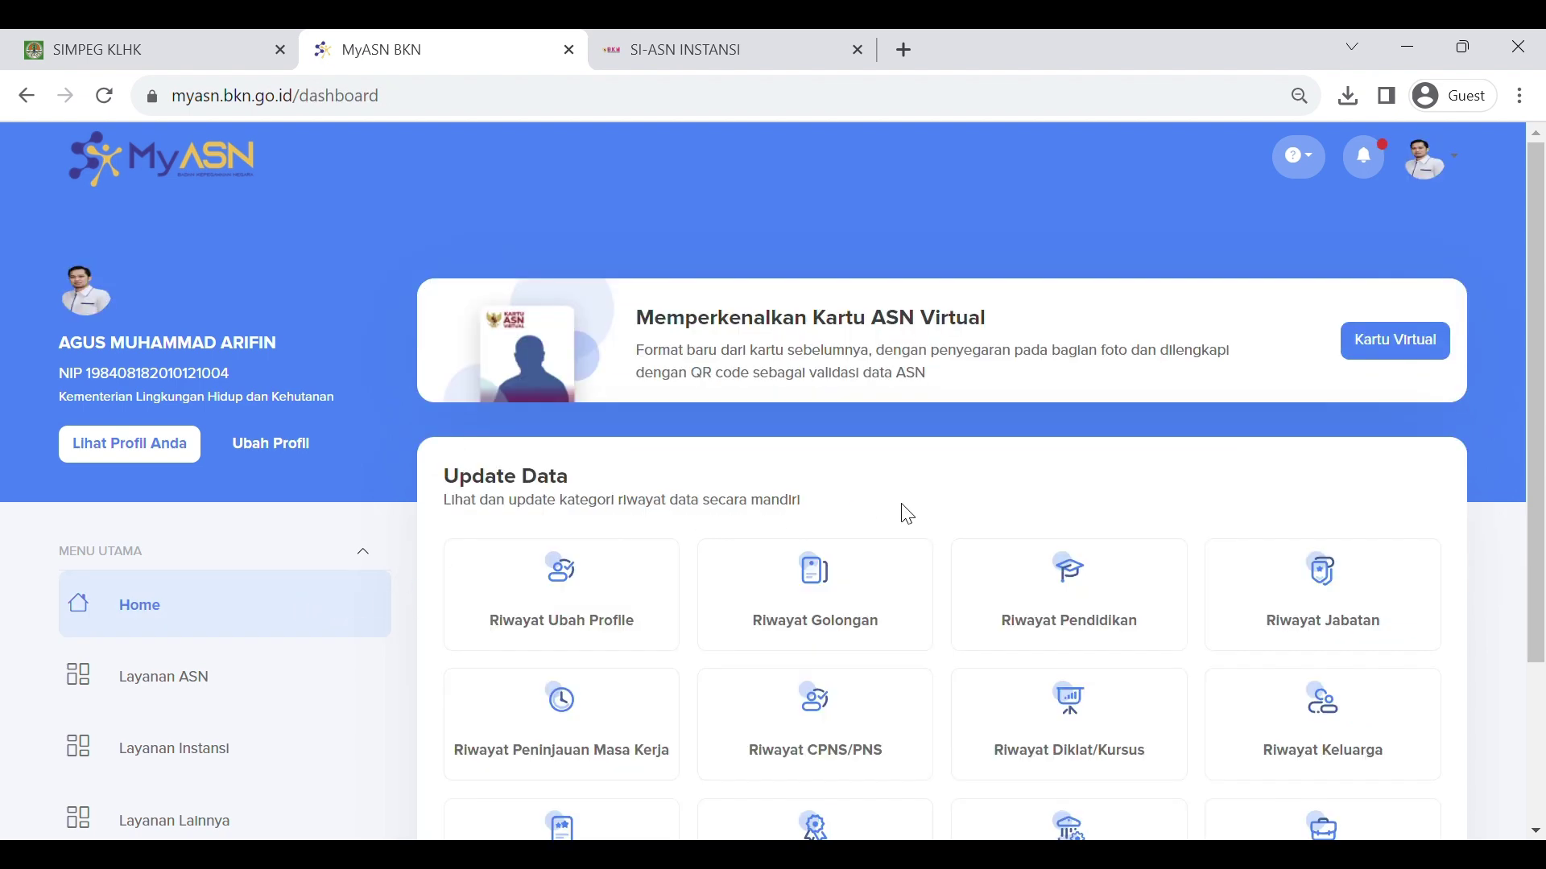
pyautogui.moveTo(1537, 454); pyautogui.dragTo(1538, 529)
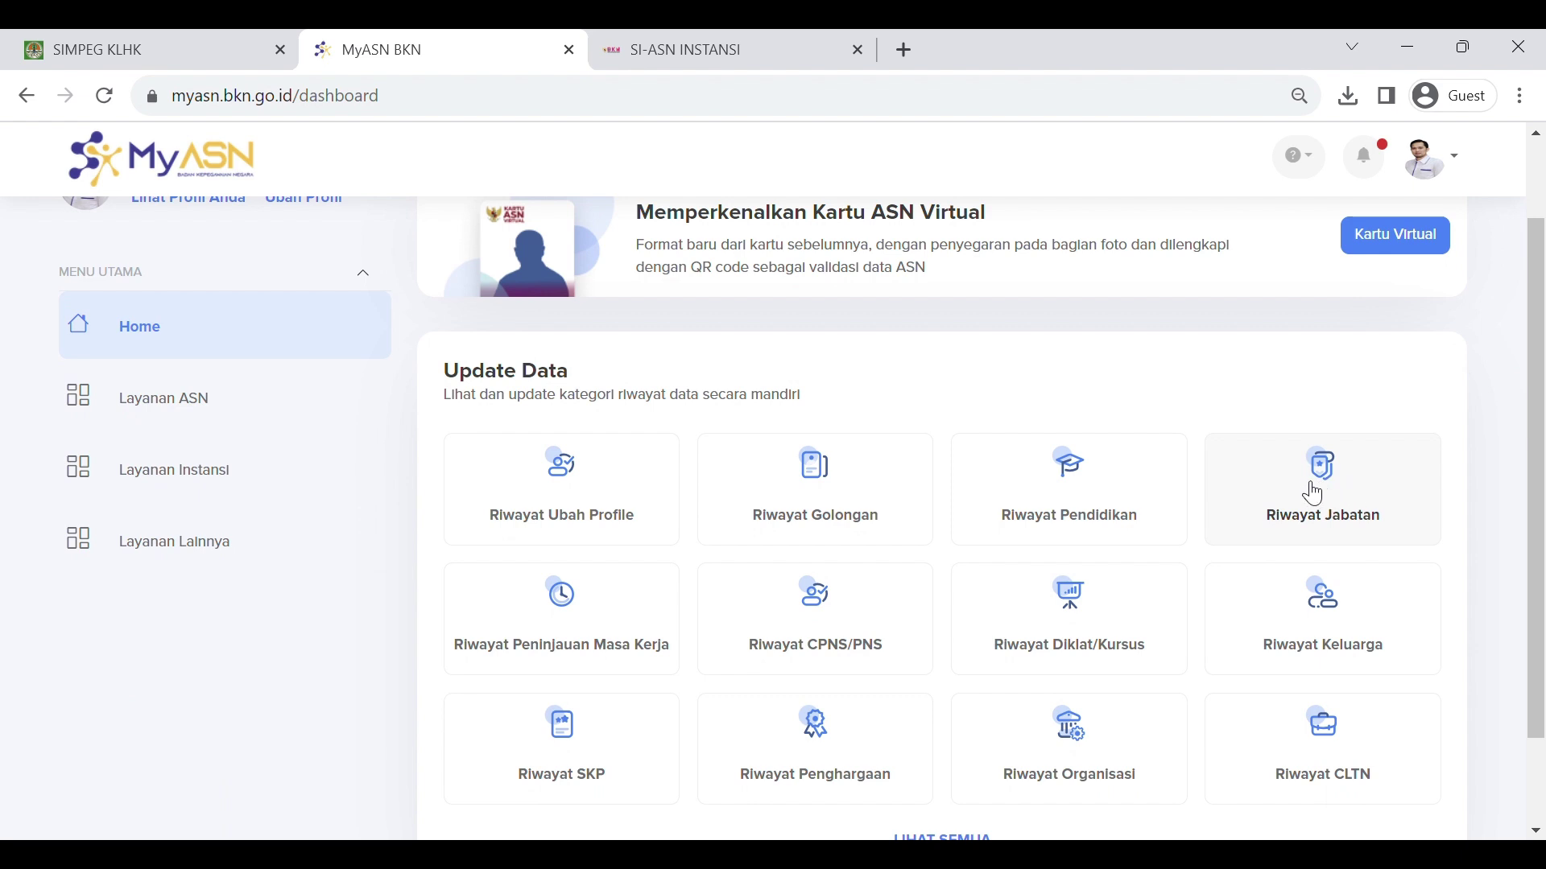
pyautogui.click(1314, 494)
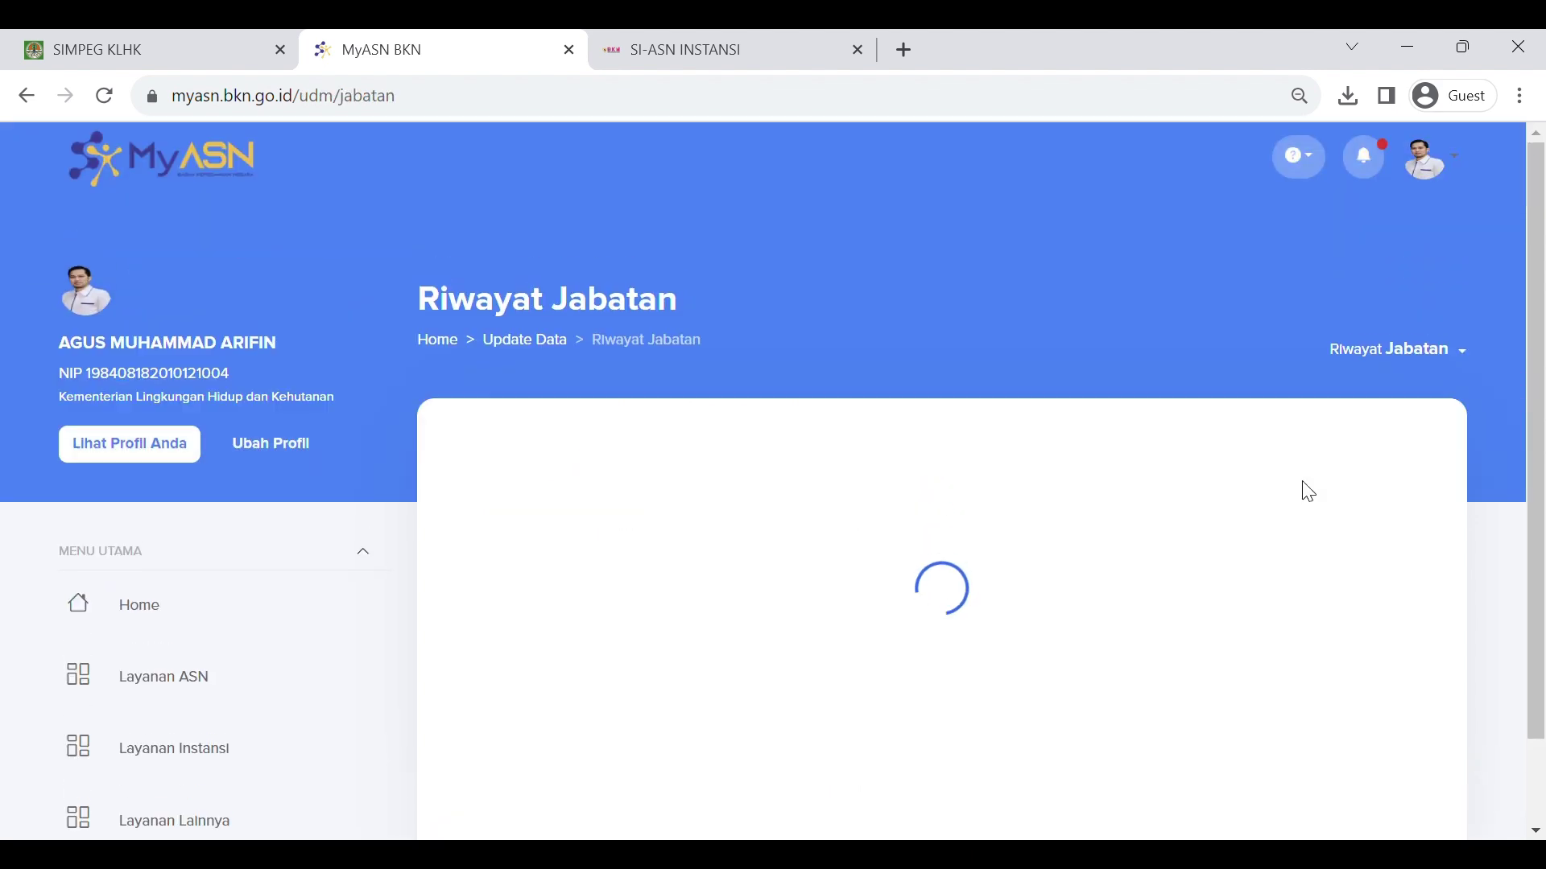
pyautogui.moveTo(1539, 418); pyautogui.dragTo(1536, 474)
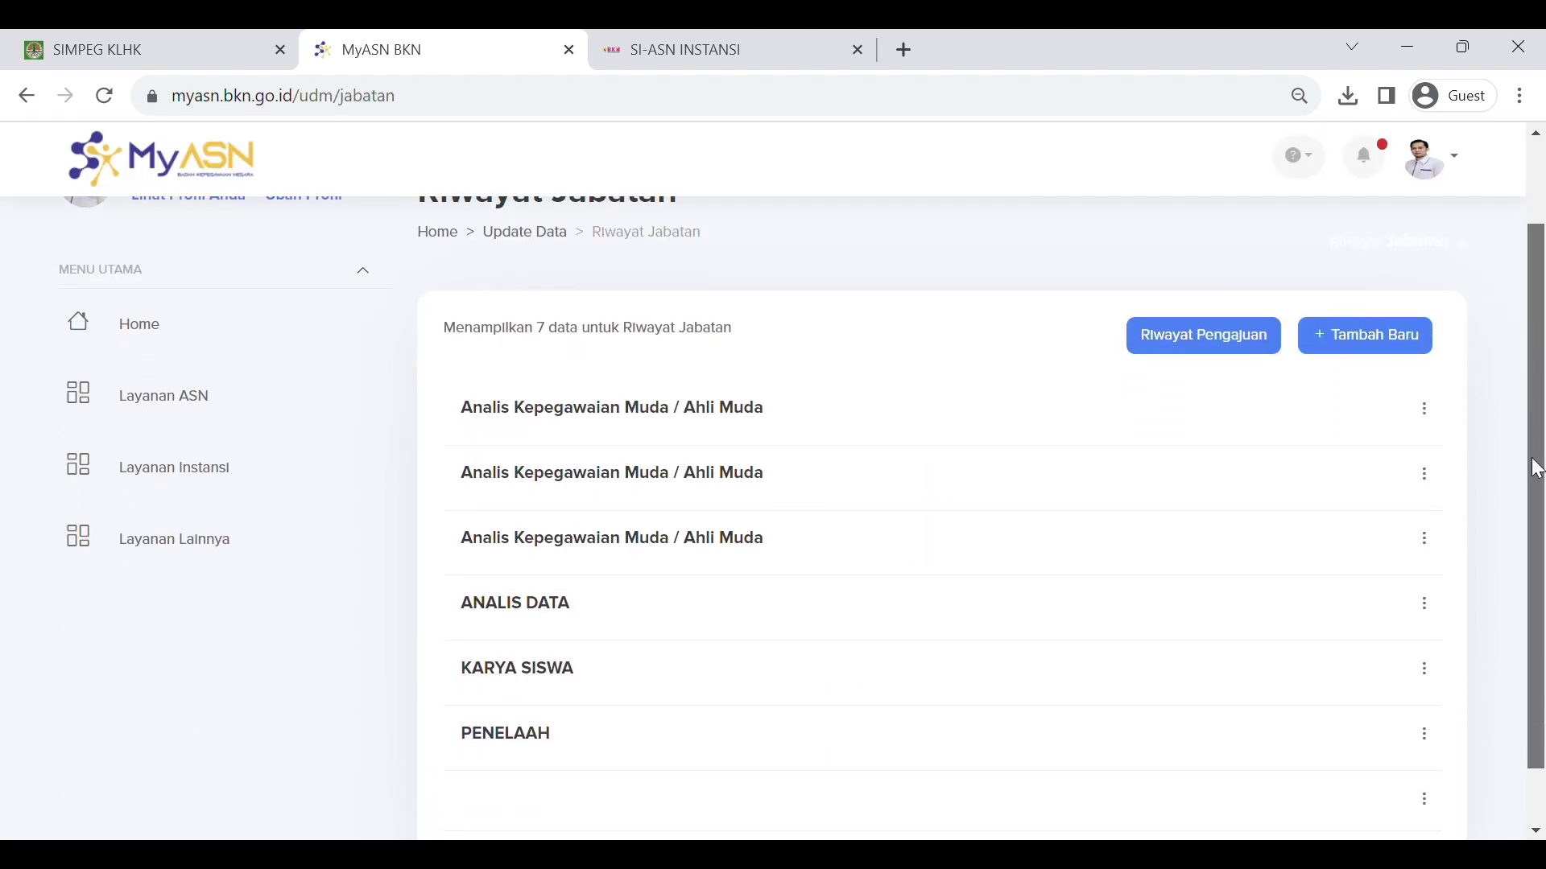
# Step: Open the details of the first Analis Kepegawaian Muda / Ahli Muda record, check its Unor and close them
pyautogui.click(666, 418)
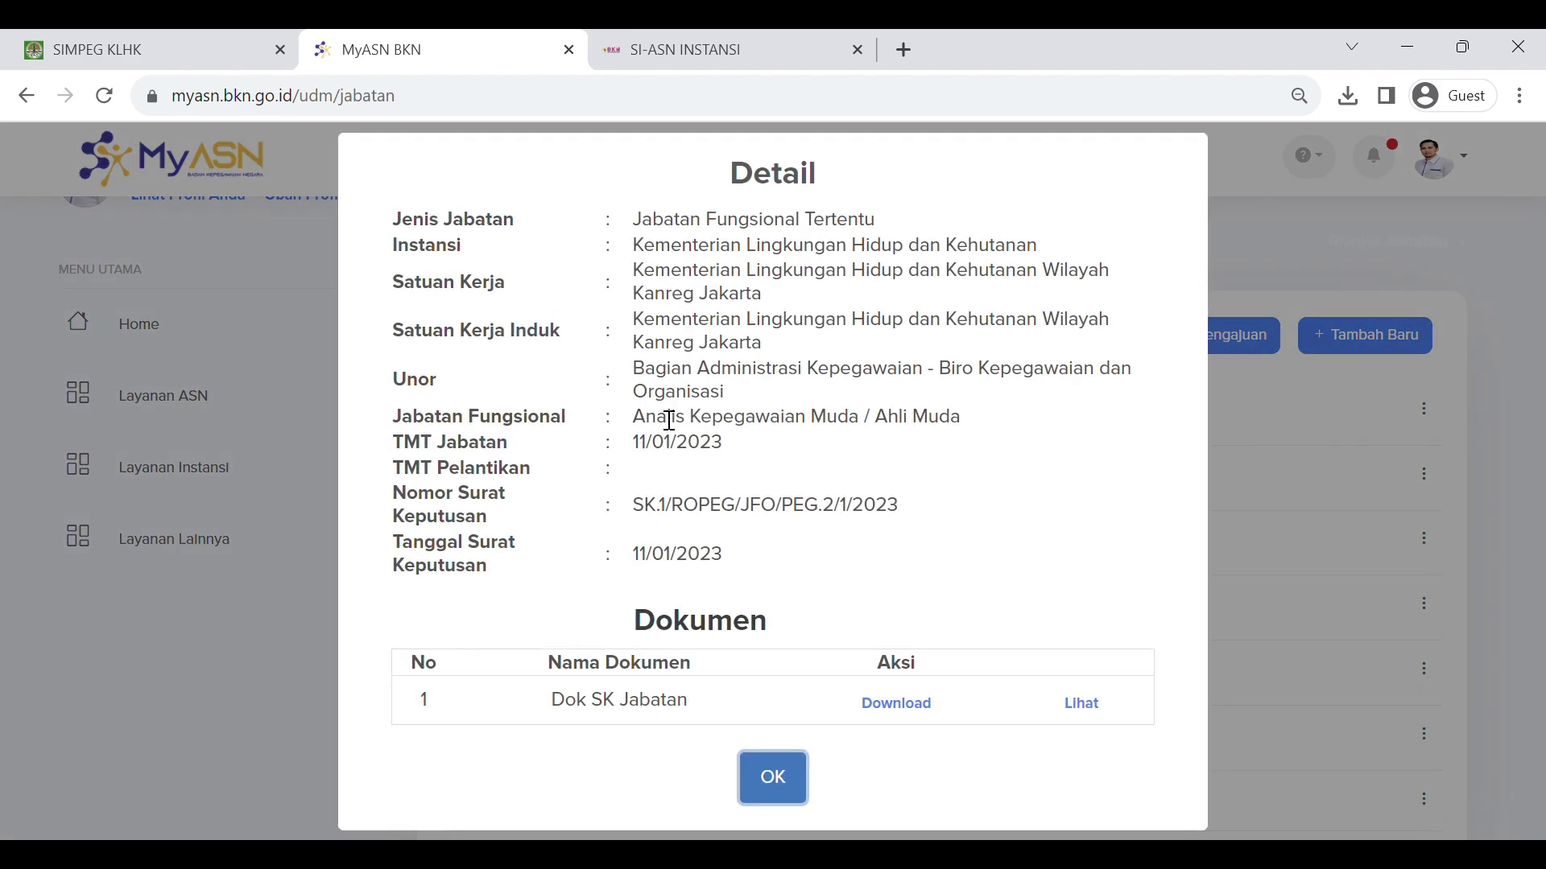
pyautogui.moveTo(635, 370); pyautogui.dragTo(730, 391)
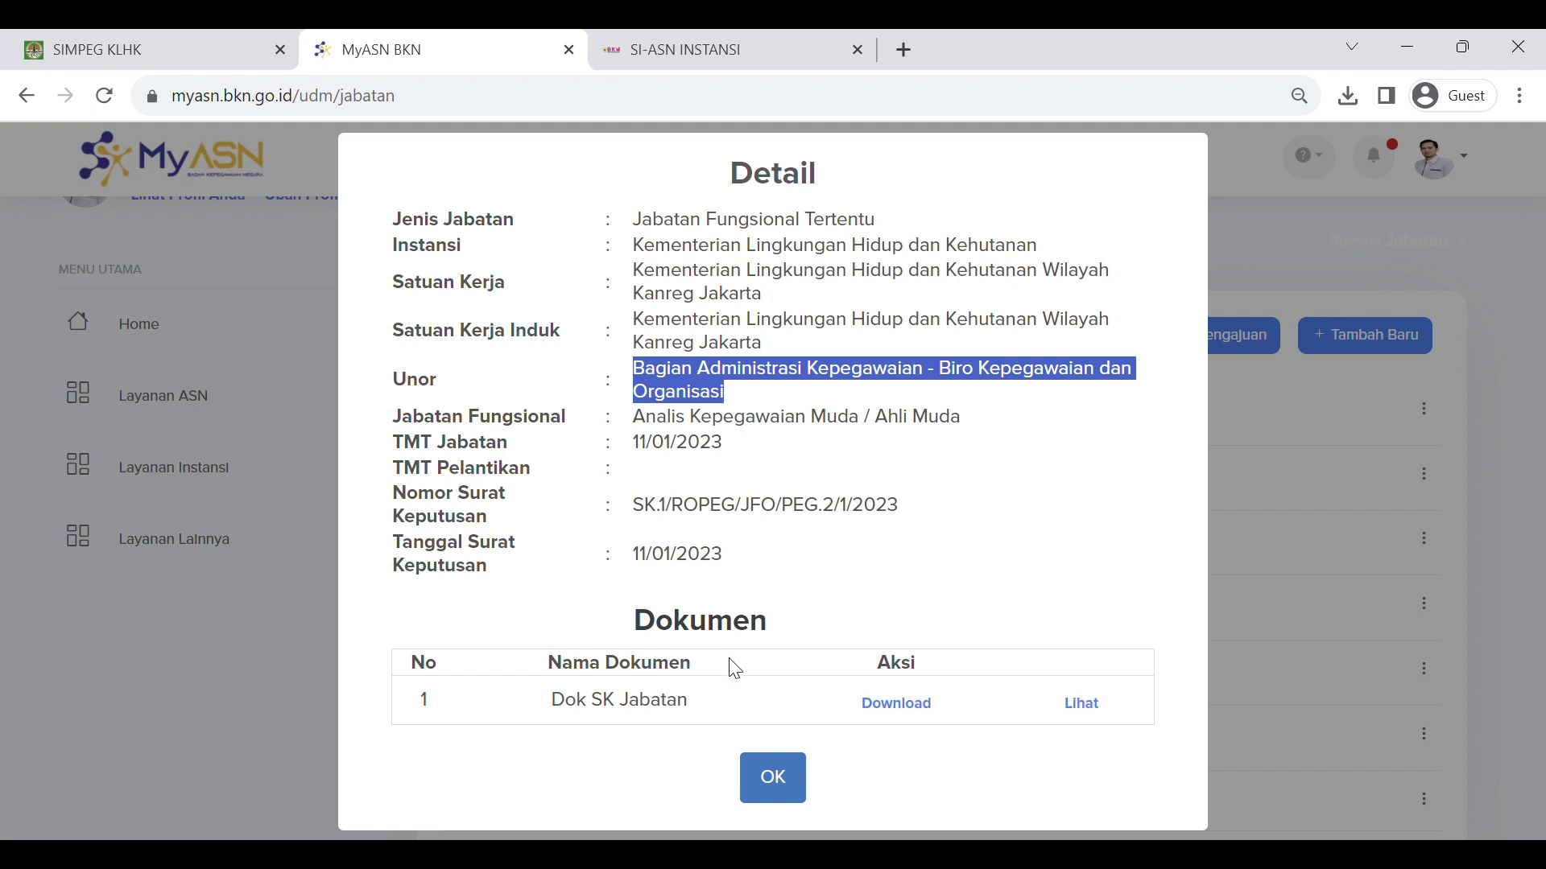
pyautogui.click(805, 781)
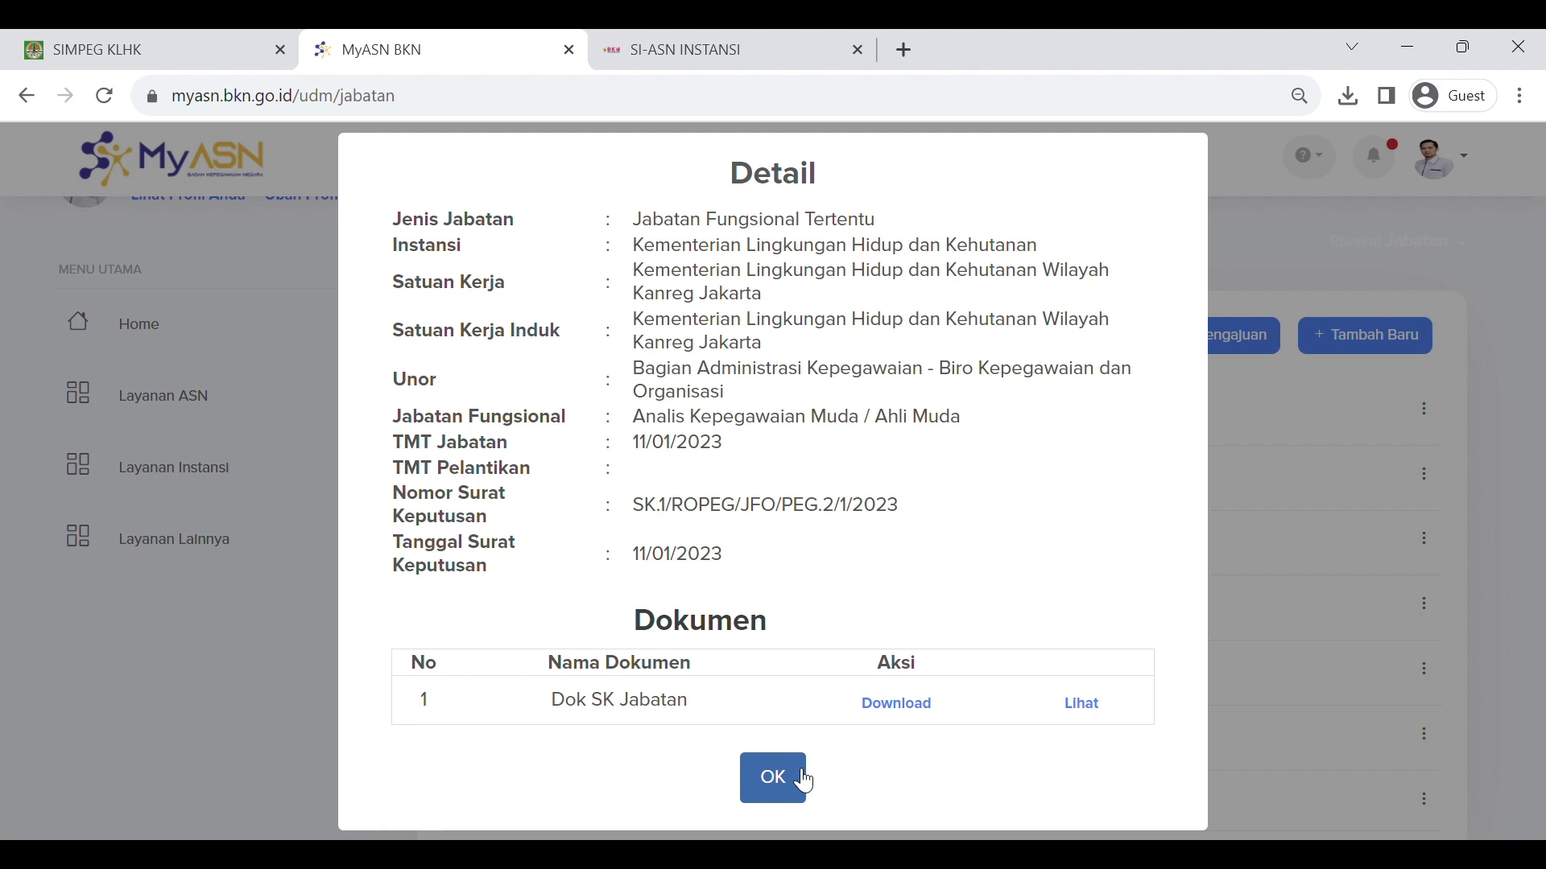
pyautogui.click(803, 781)
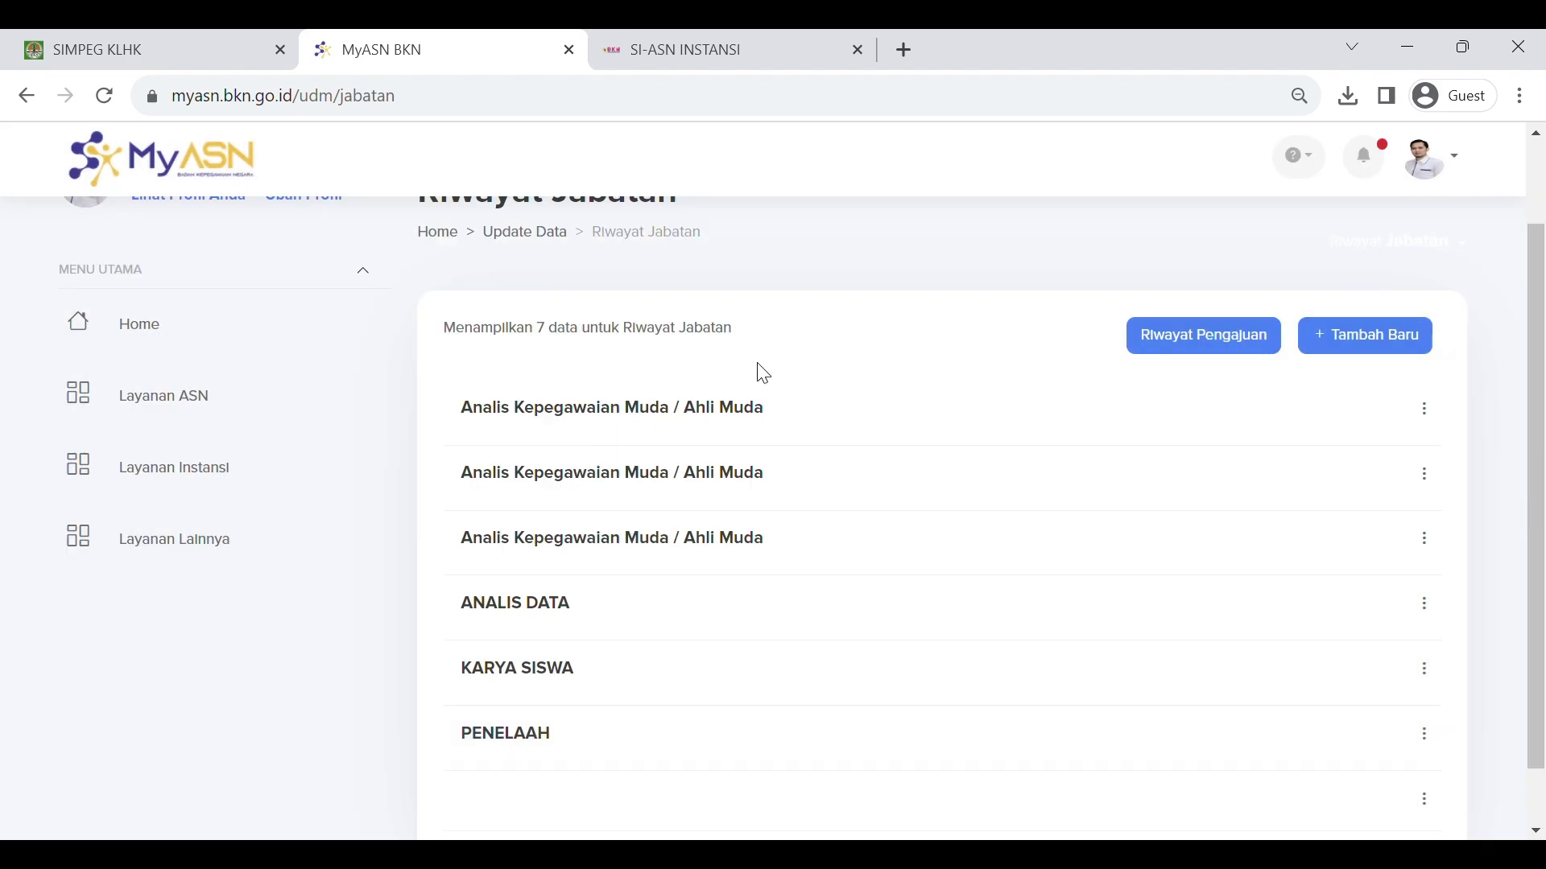
# Step: Switch to SIMPEG KLHK and check the API mark on the 11-01-2023 position record
pyautogui.click(212, 48)
pyautogui.scroll(-2, 288, 461)
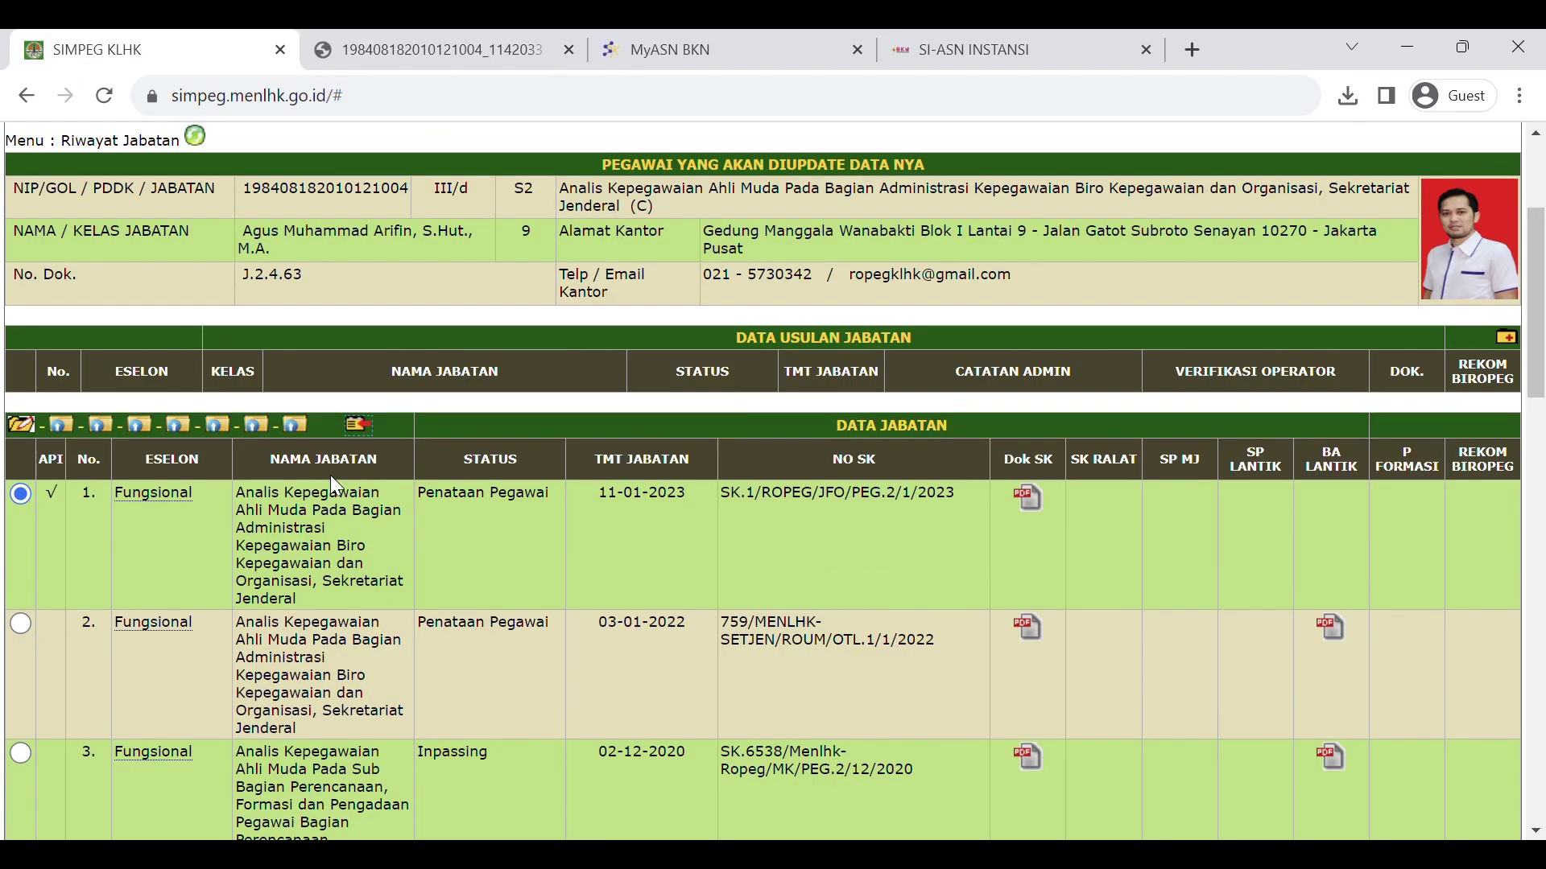
pyautogui.click(51, 494)
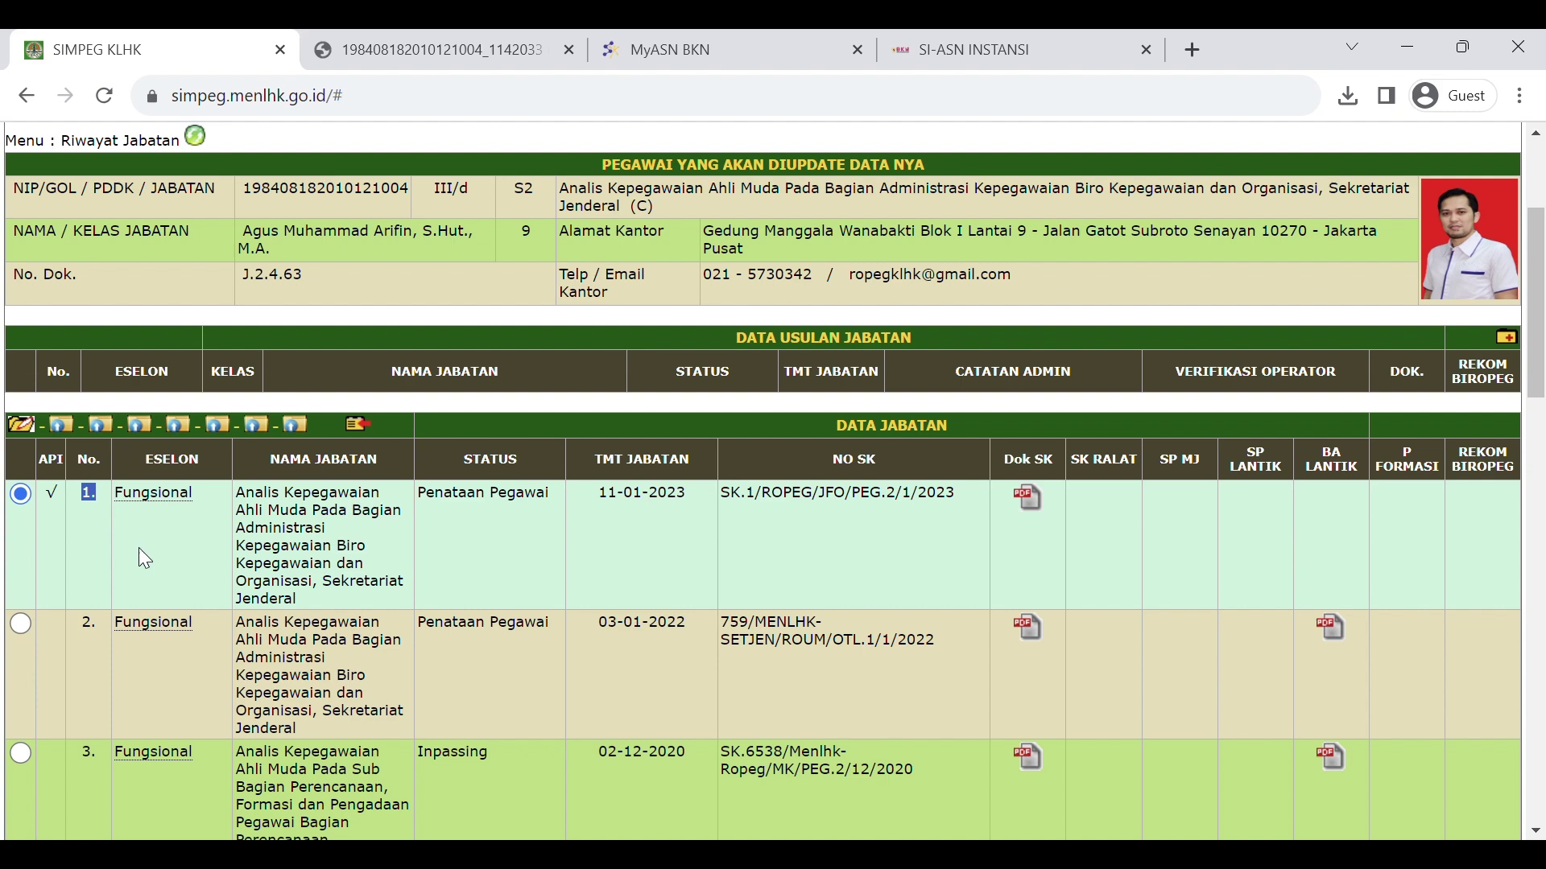
pyautogui.click(90, 512)
pyautogui.moveTo(100, 509); pyautogui.dragTo(107, 509)
pyautogui.click(108, 510)
# Step: Open the edit form of the selected 11-01-2023 position record
pyautogui.moveTo(1539, 385); pyautogui.dragTo(1541, 420)
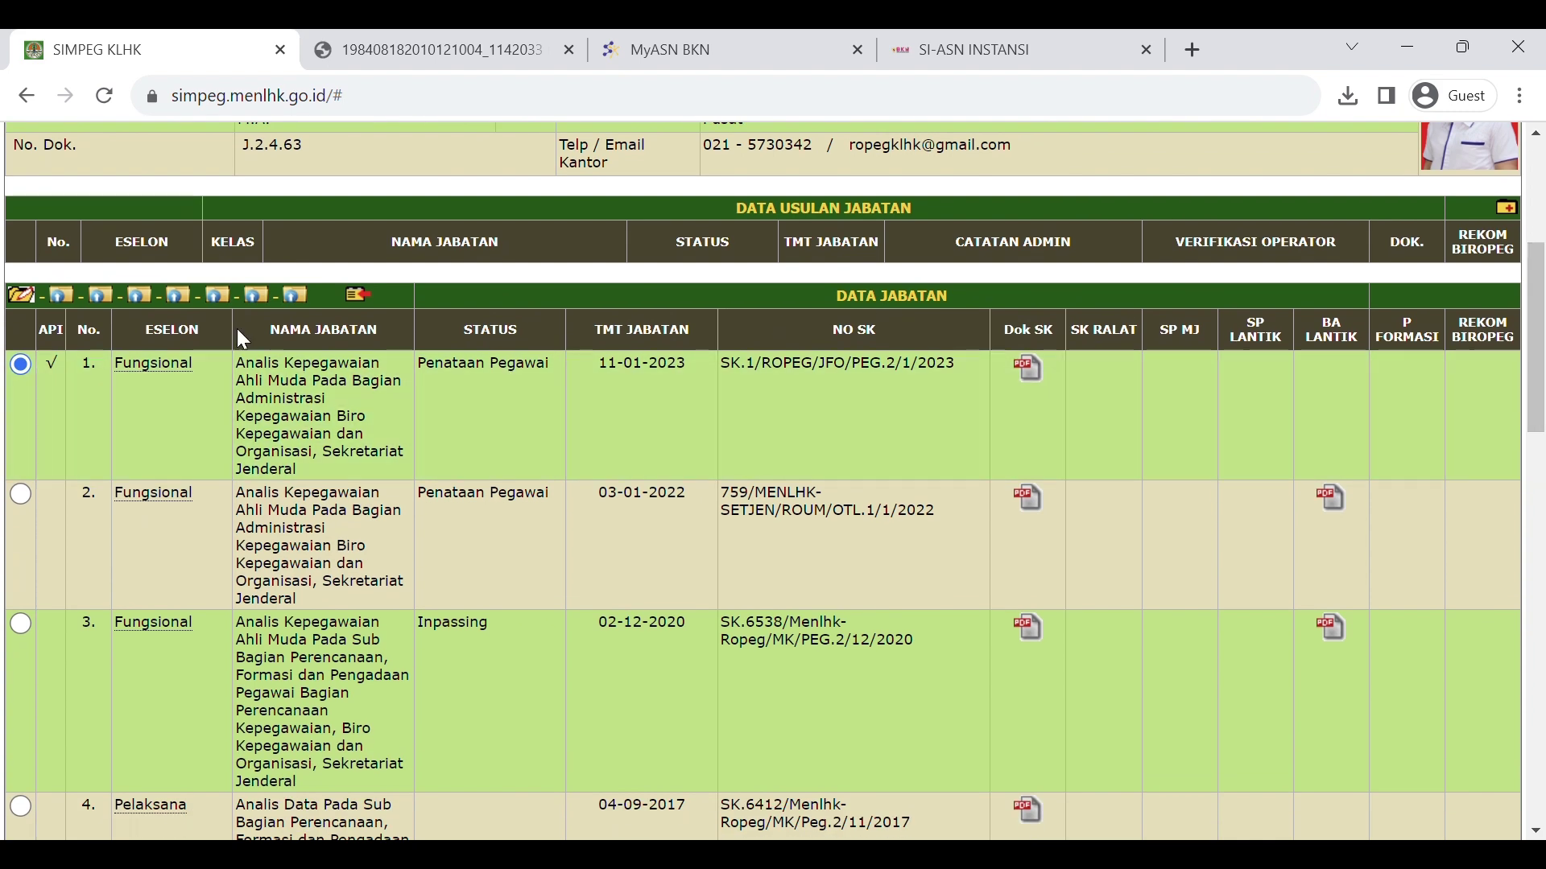
pyautogui.click(187, 305)
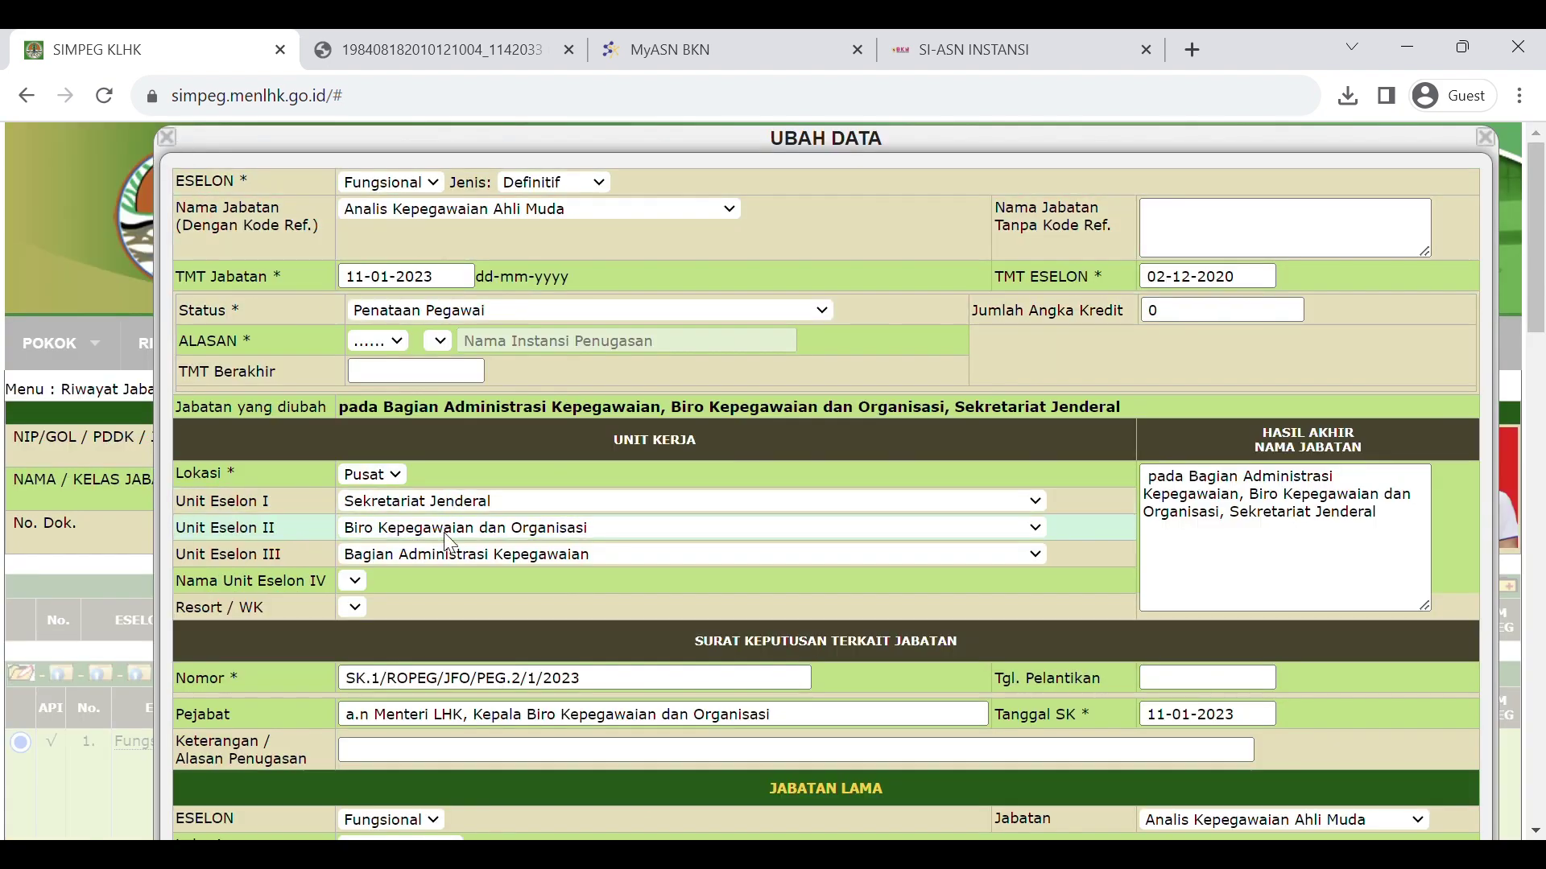
# Step: Close the open edit form, then open the 03-01-2022 position record, check its Unit Eselon II and III fields and close it
pyautogui.click(167, 138)
pyautogui.scroll(-6, 105, 441)
pyautogui.click(21, 392)
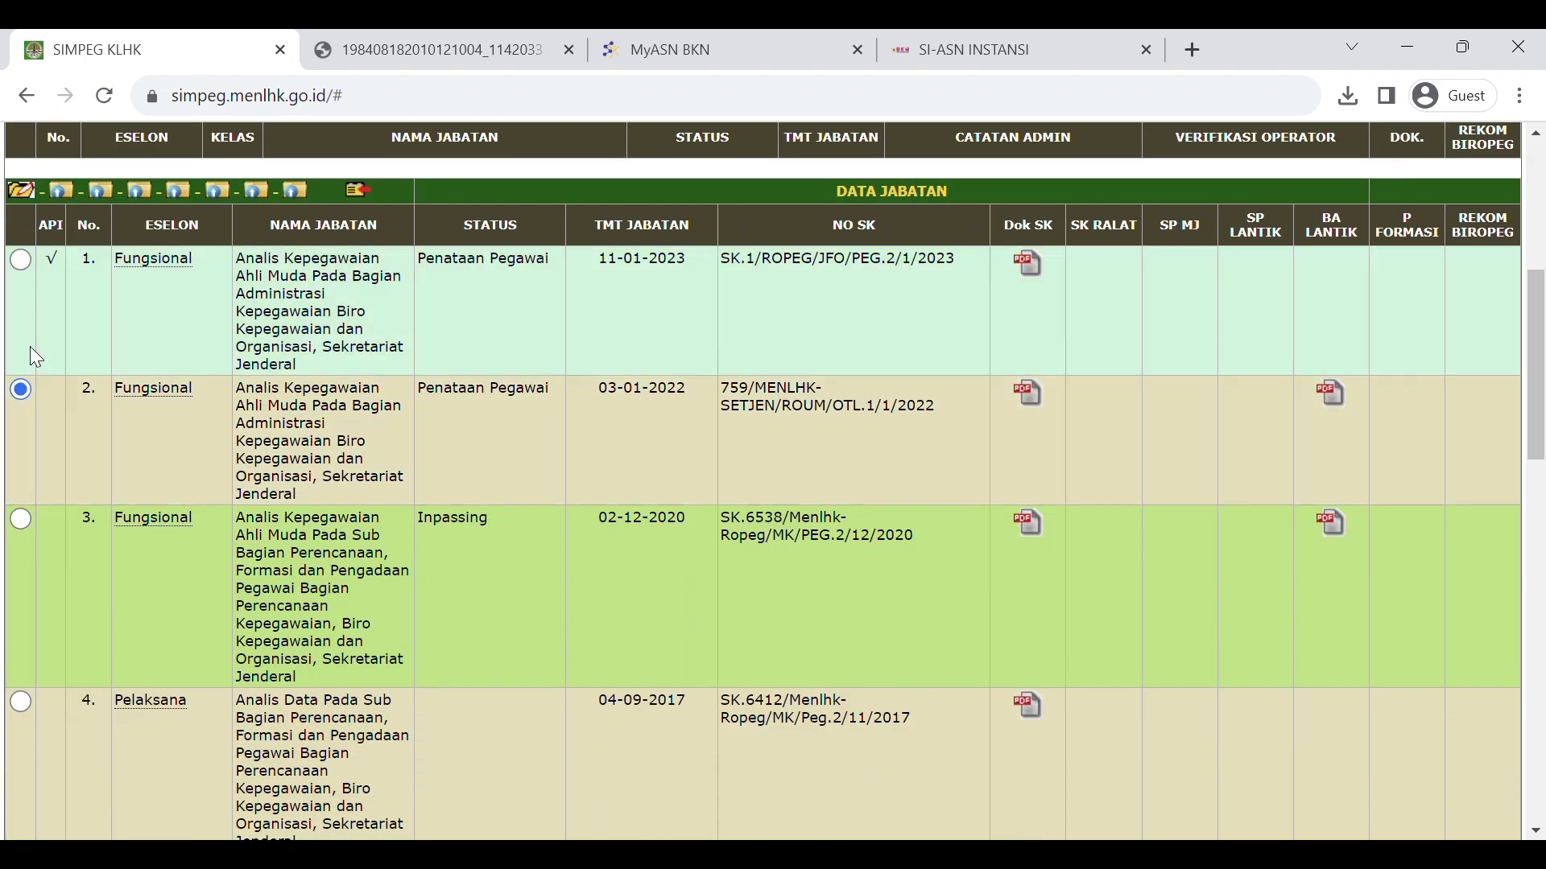
pyautogui.click(36, 201)
pyautogui.click(416, 558)
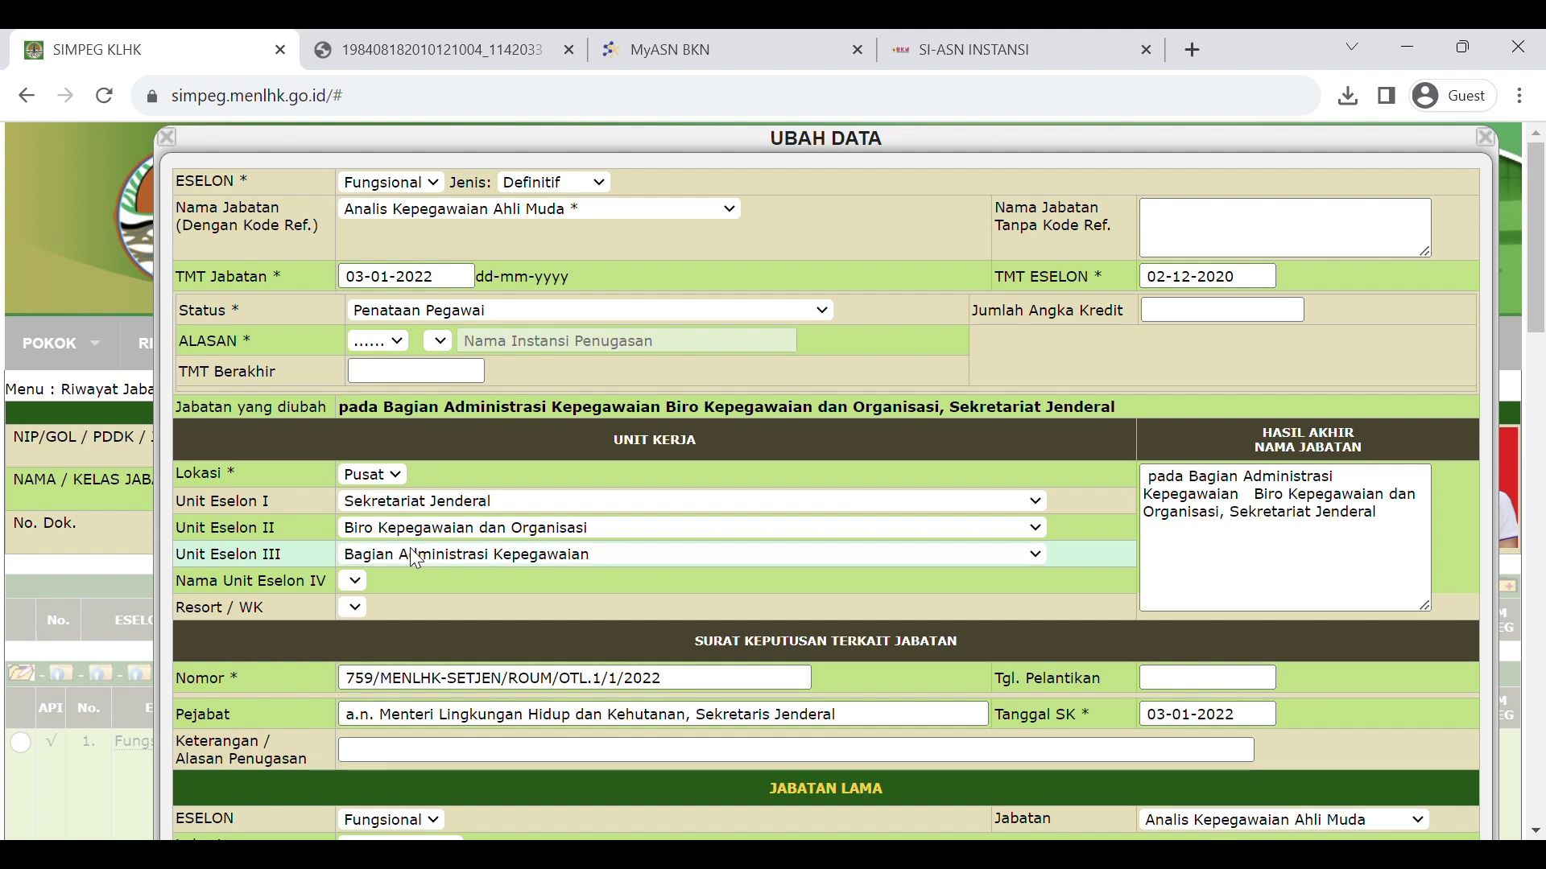
pyautogui.hotkey('shift', 'Tab')
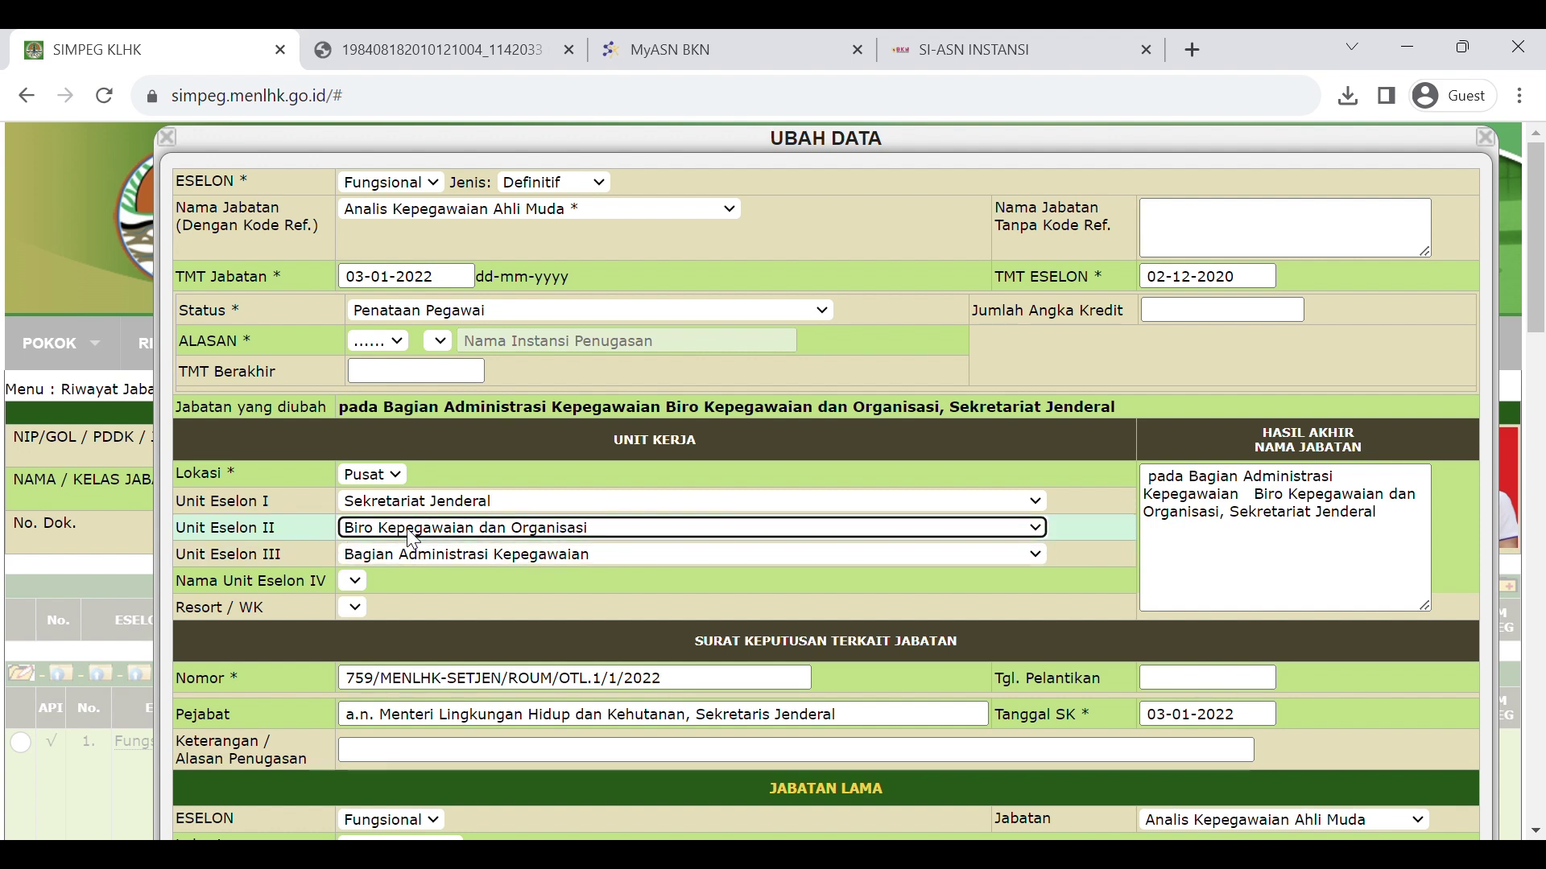
pyautogui.click(167, 138)
# Step: Try to send the selected 03-01-2022 position record to BKN and dismiss the notice
pyautogui.scroll(-5, 152, 617)
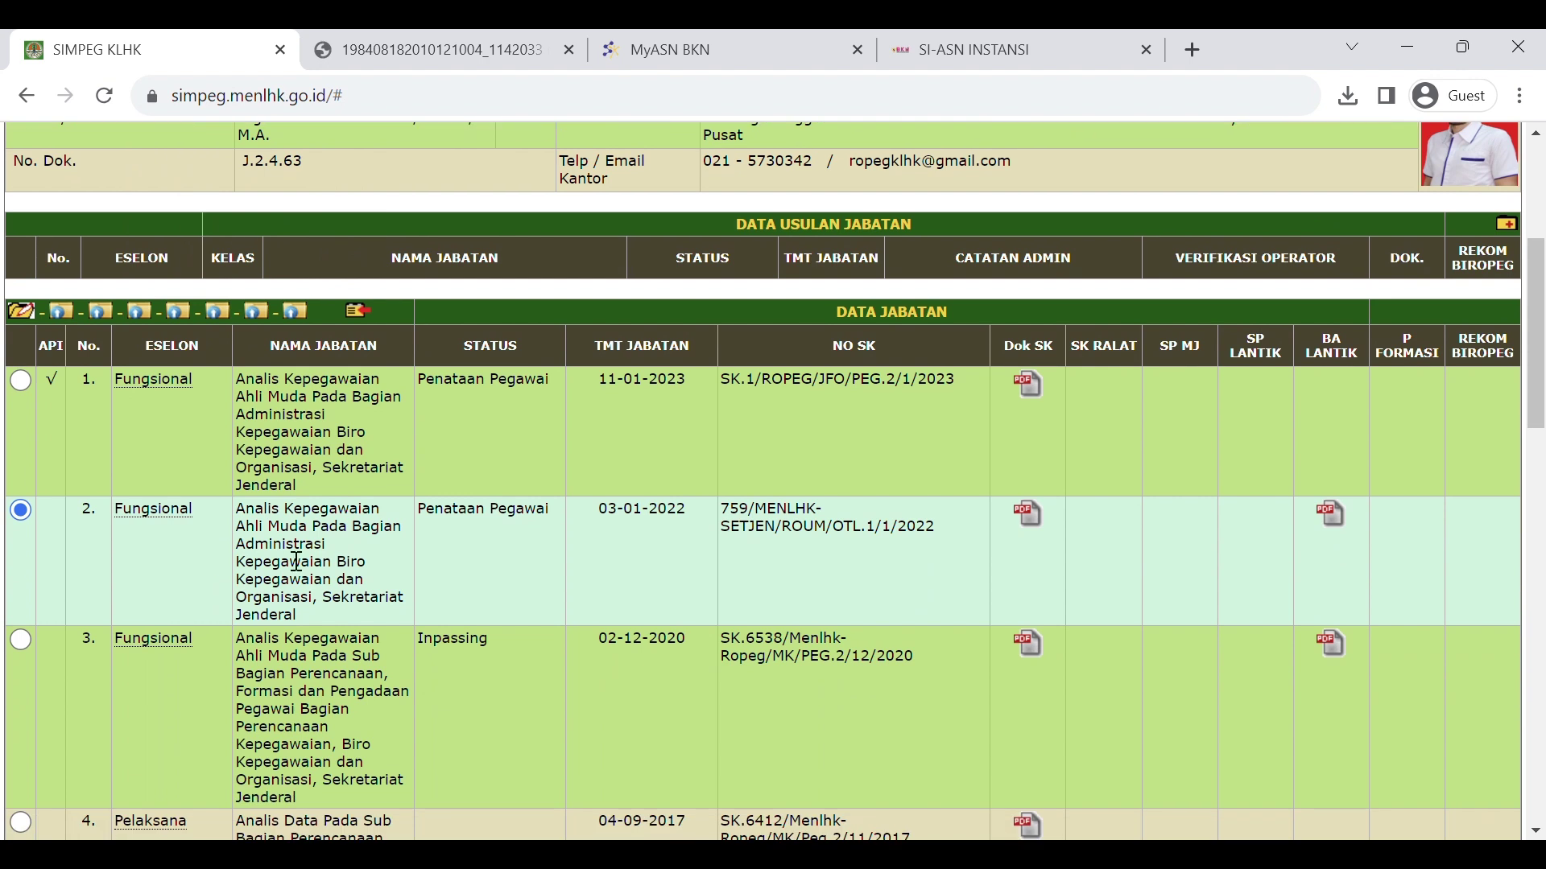
pyautogui.click(358, 311)
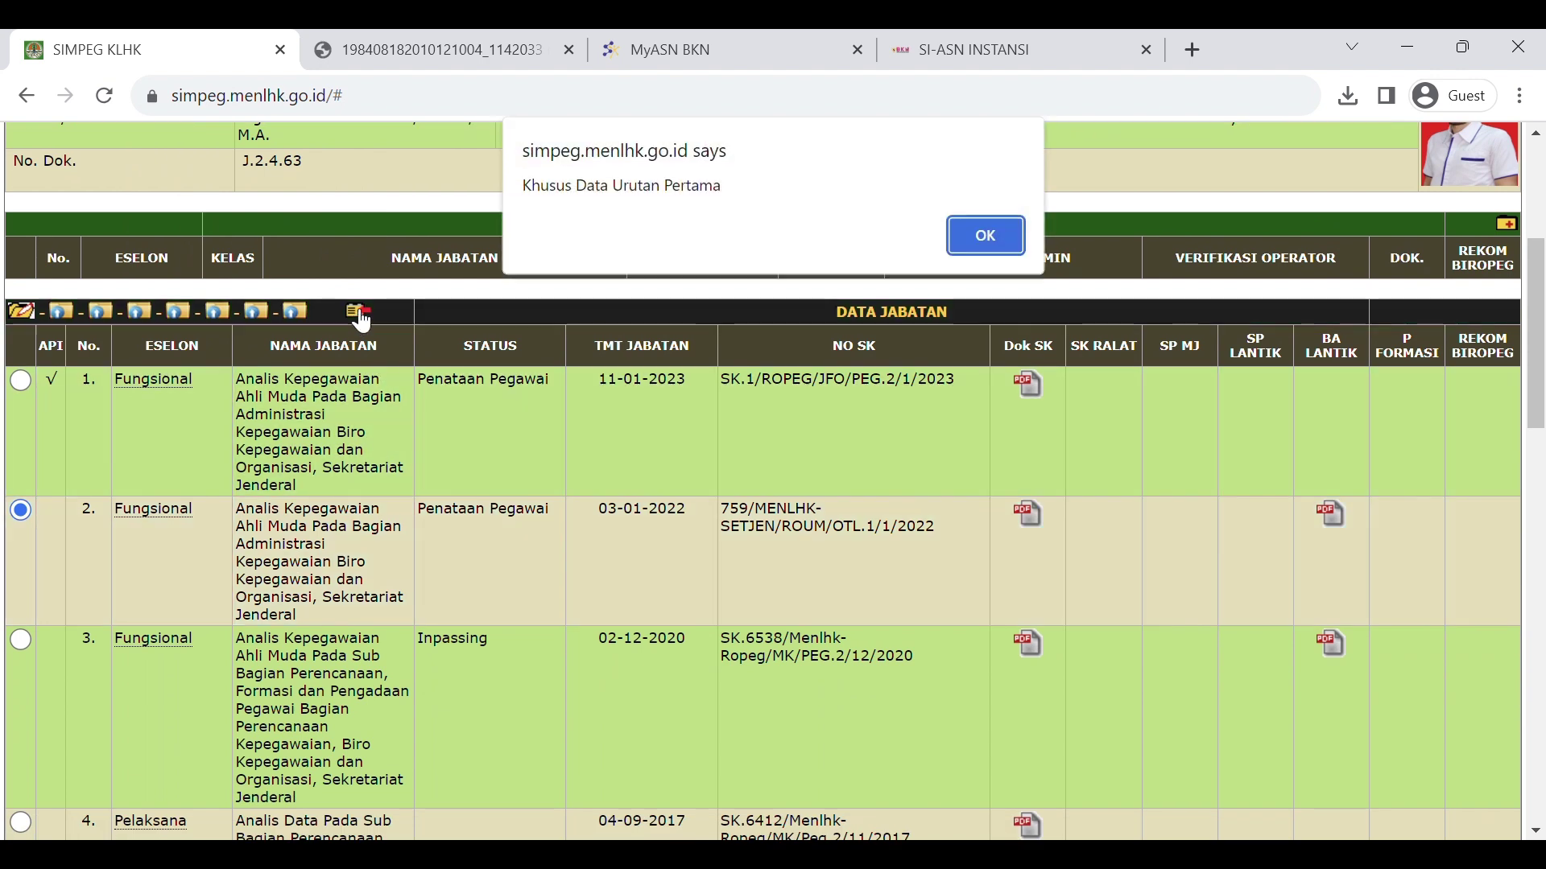
pyautogui.moveTo(531, 197); pyautogui.dragTo(745, 210)
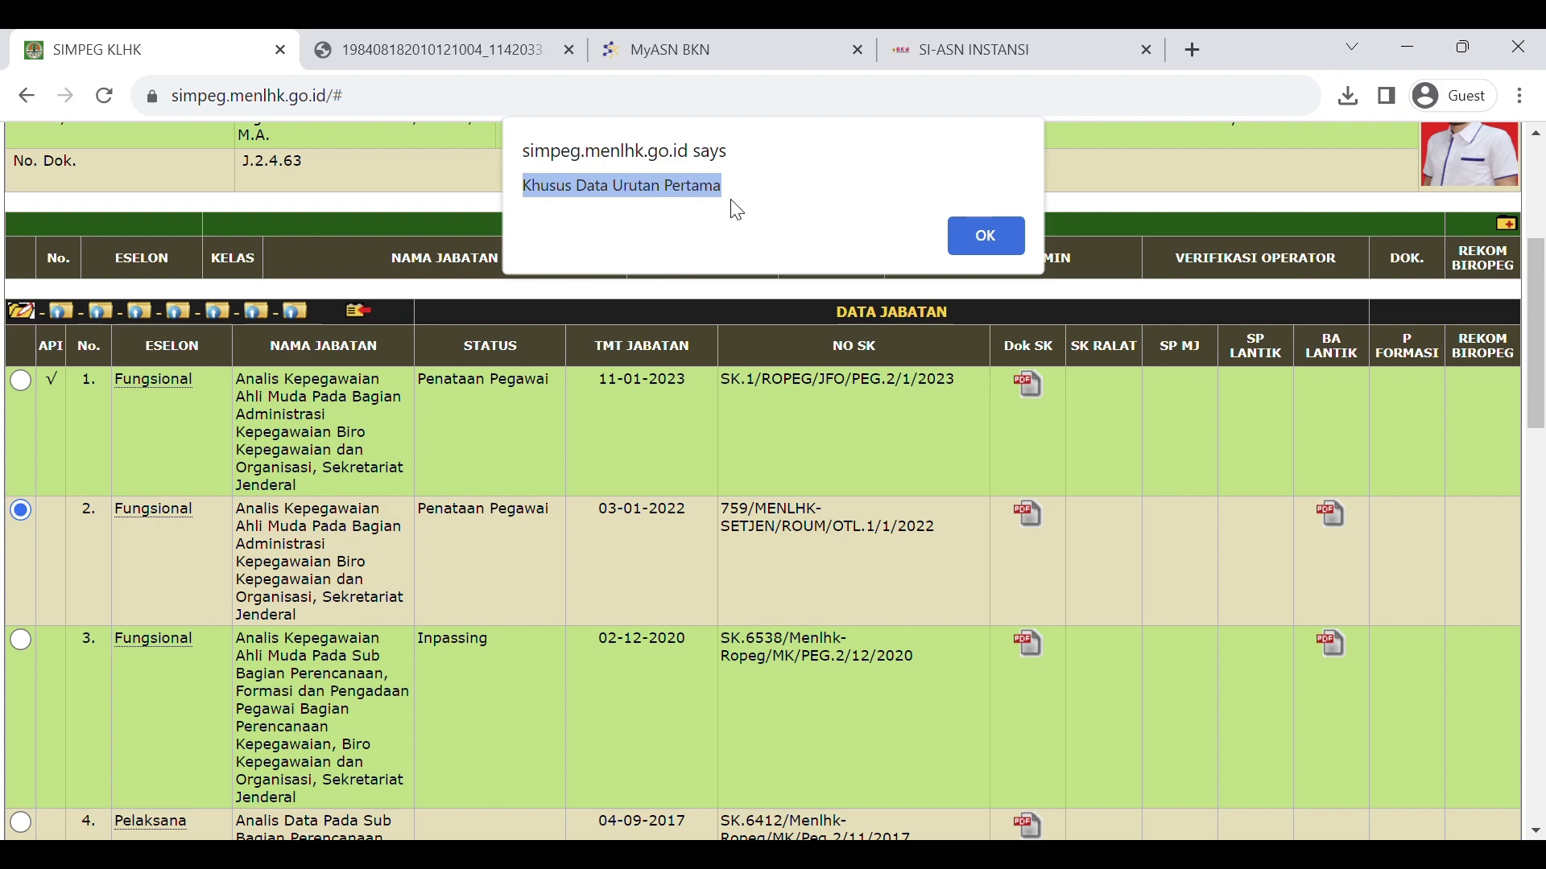
pyautogui.click(1002, 243)
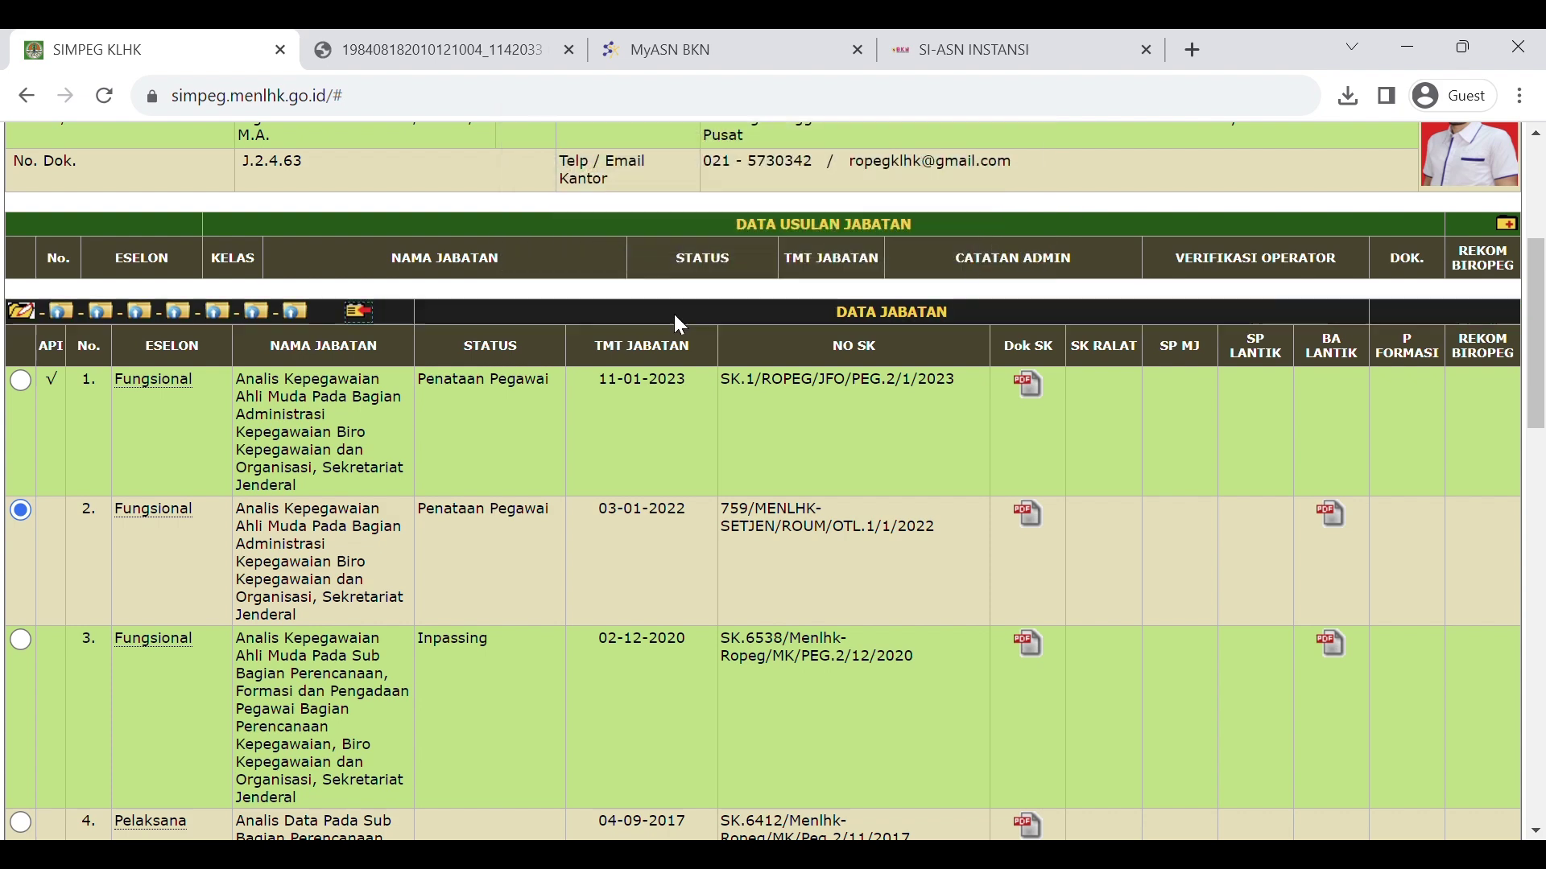
# Step: Select the first position record, dated 11-01-2023, in the Data Jabatan list
pyautogui.click(21, 380)
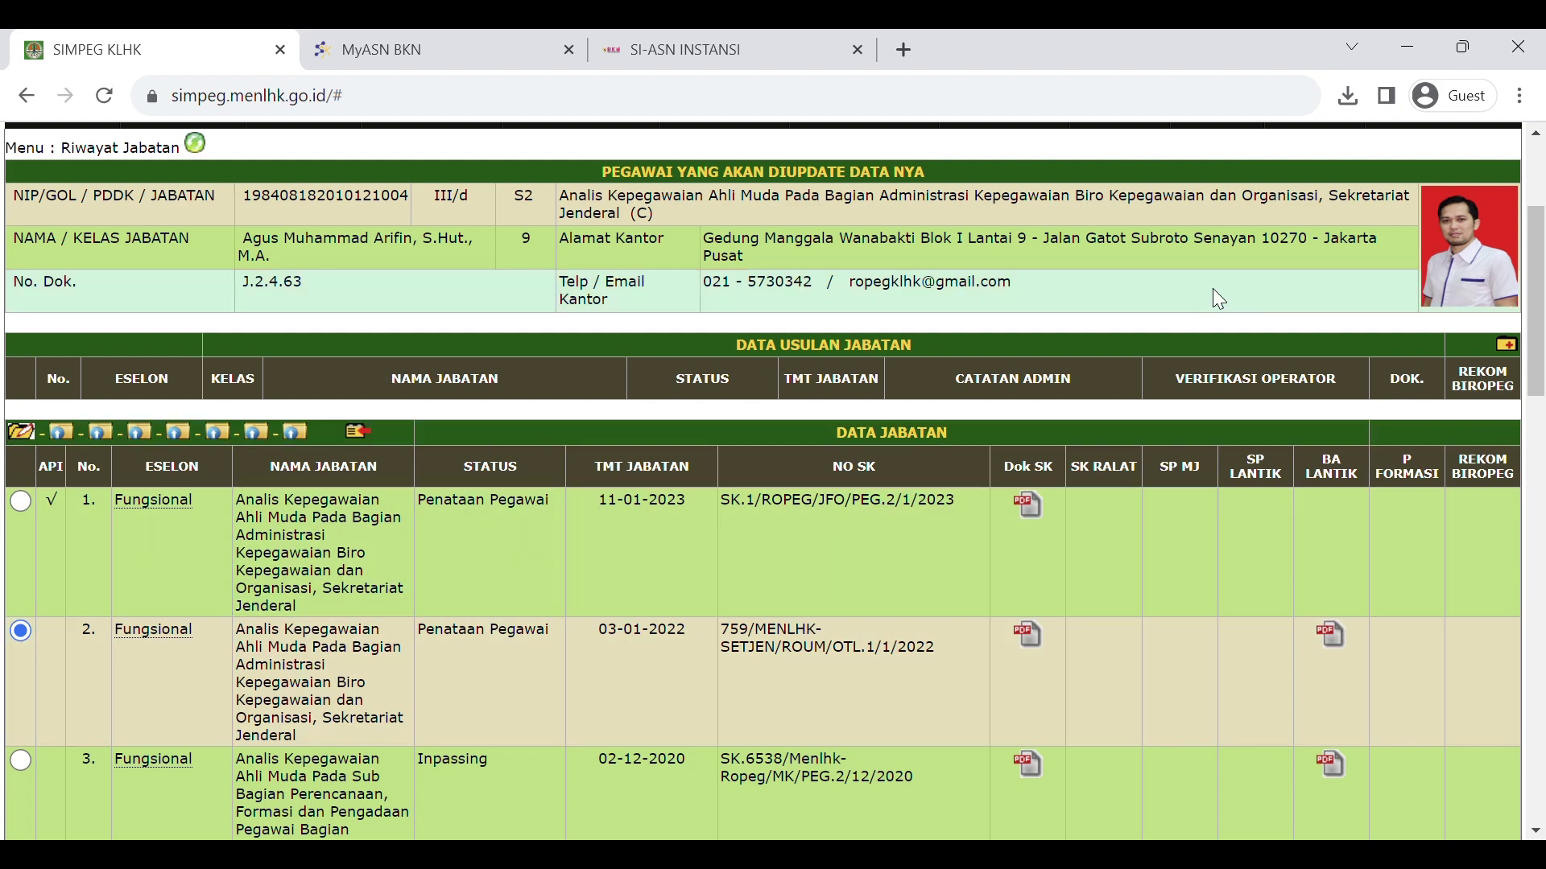
pyautogui.click(21, 501)
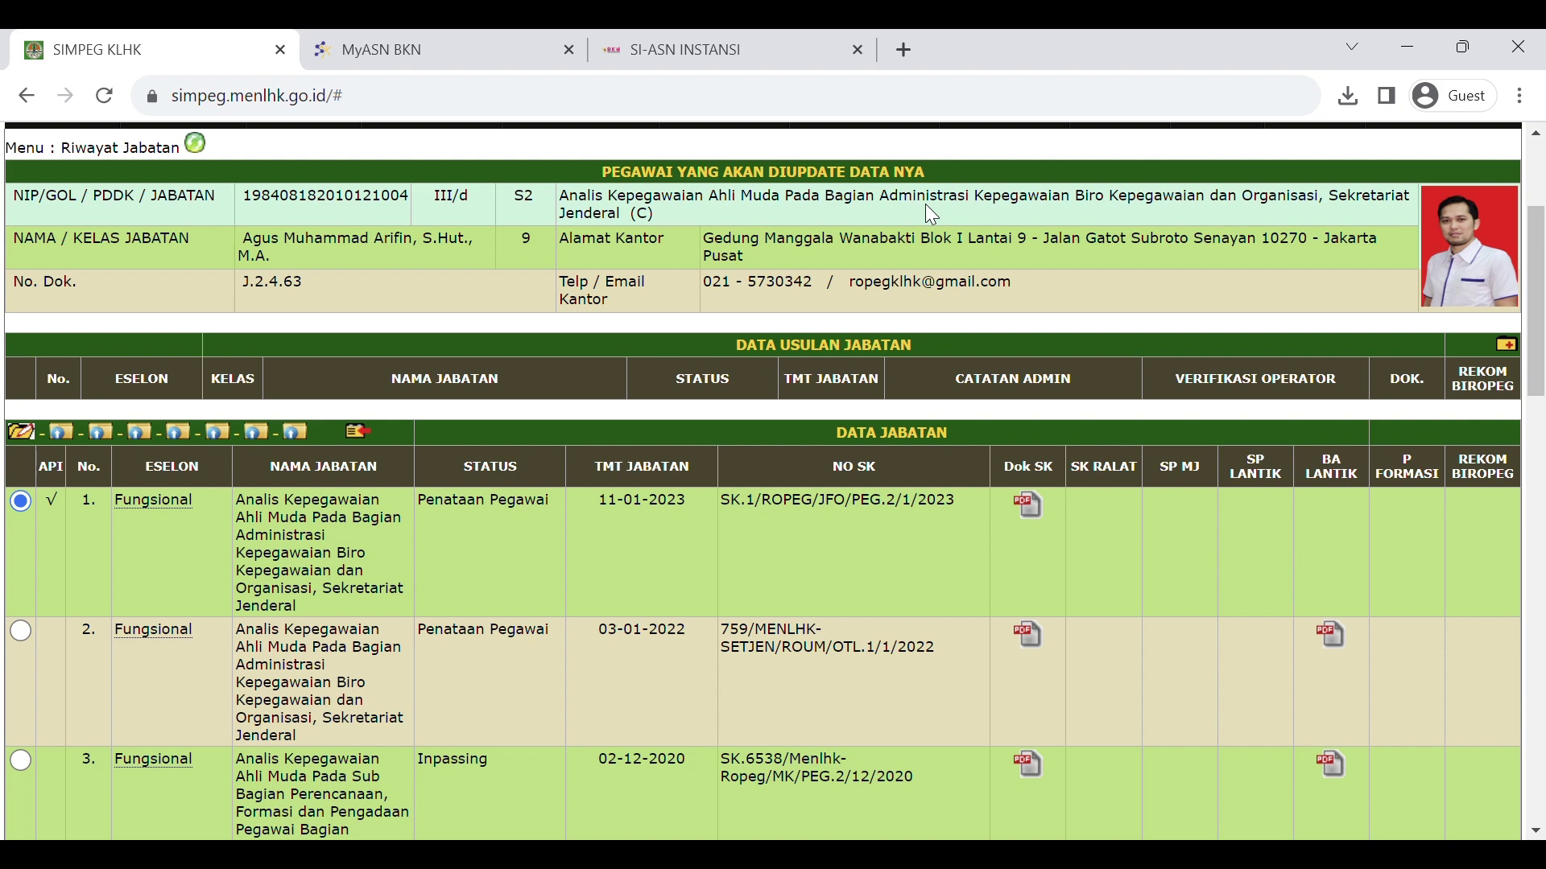
pyautogui.scroll(3, 932, 216)
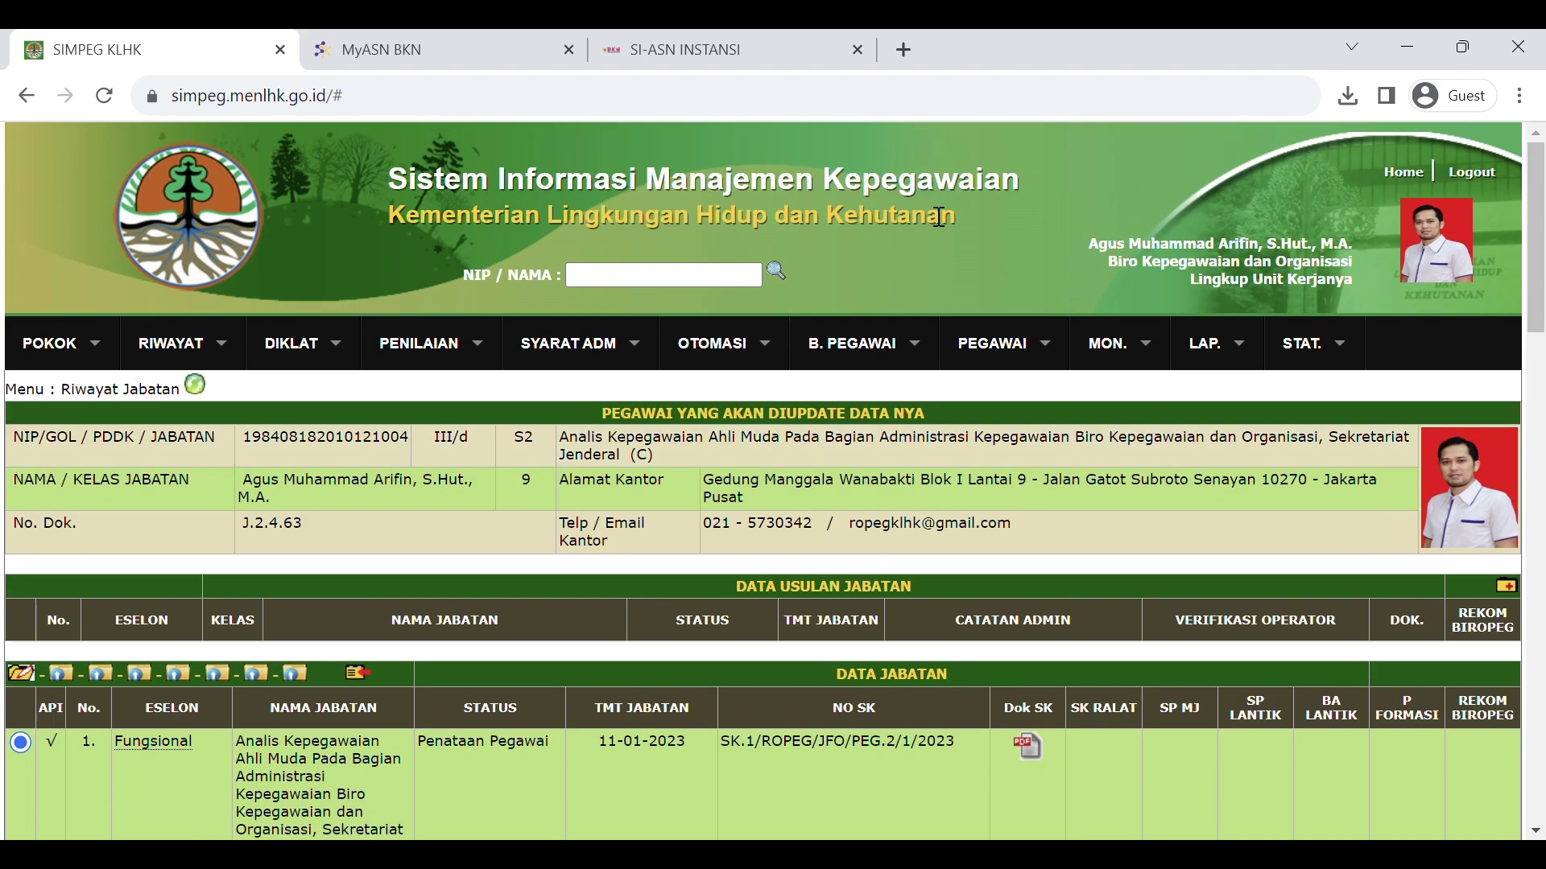